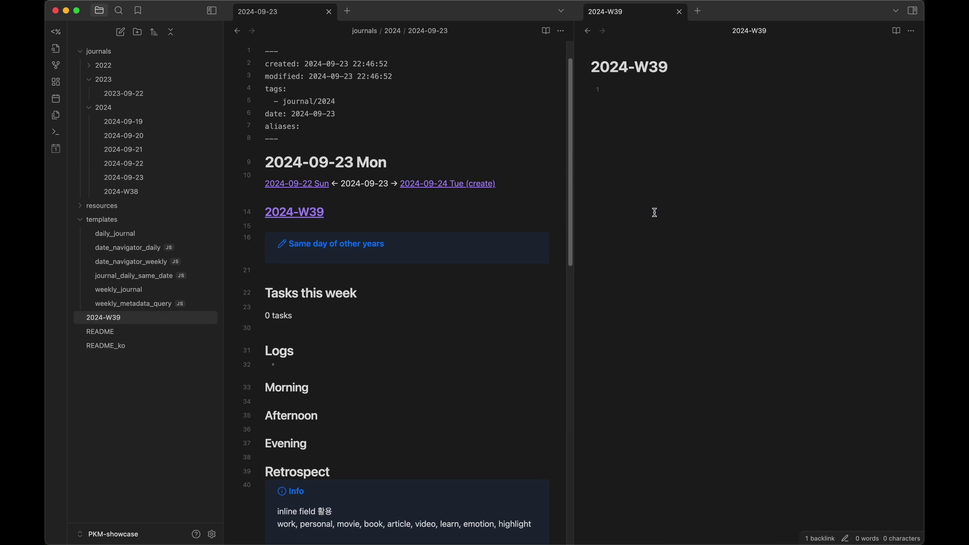
# Insert the weekly_journal template into the 2024-W39 note and replace its template commands with their values
pyautogui.press('super+p')
pyautogui.write('insert temp')
pyautogui.press('Return')
pyautogui.write('we')
pyautogui.press('Return')
pyautogui.press('super+p')
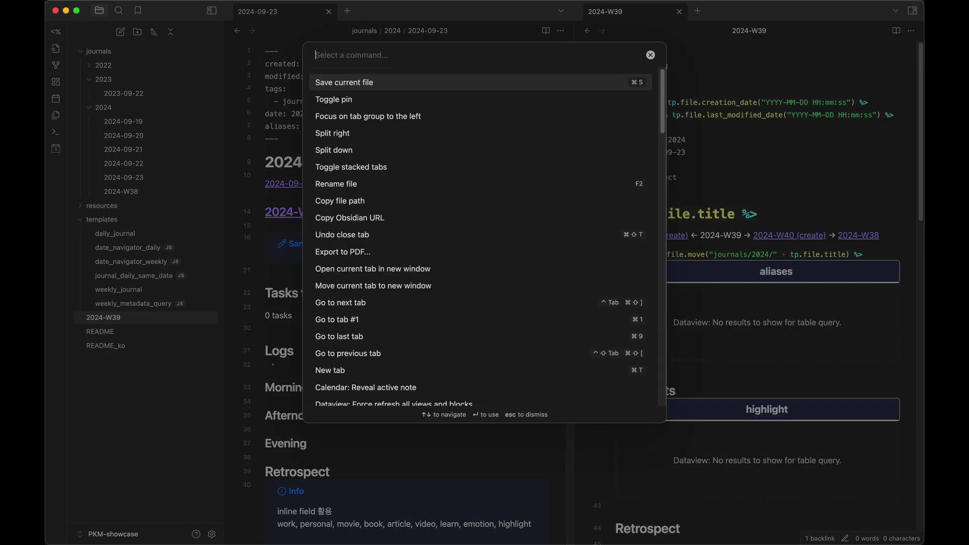
pyautogui.write('replace')
pyautogui.press('Return')
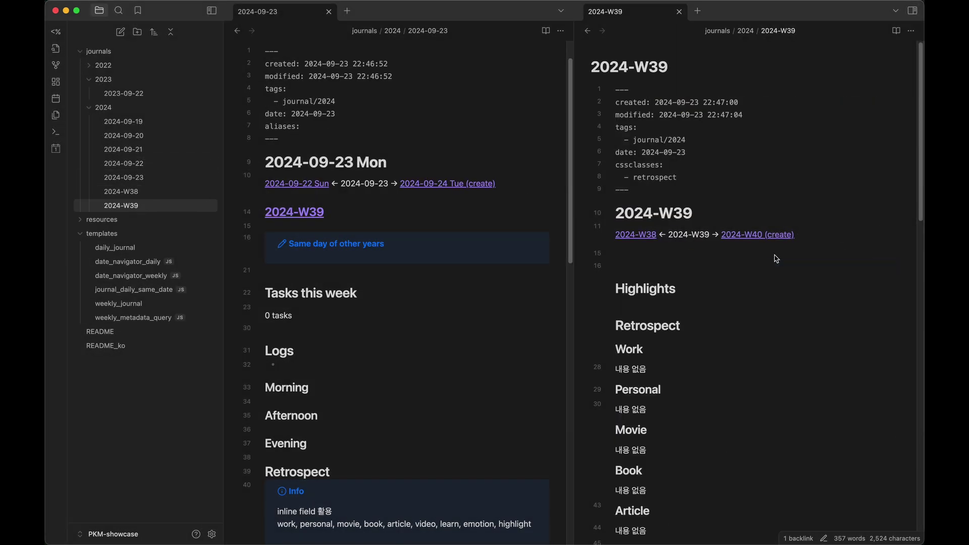
# Add a bullet with the inline field [work::아침 주간 회의] under Morning in the 2024-09-23 note
pyautogui.scroll(-3, 694, 320)
pyautogui.click(398, 401)
pyautogui.write('- ')
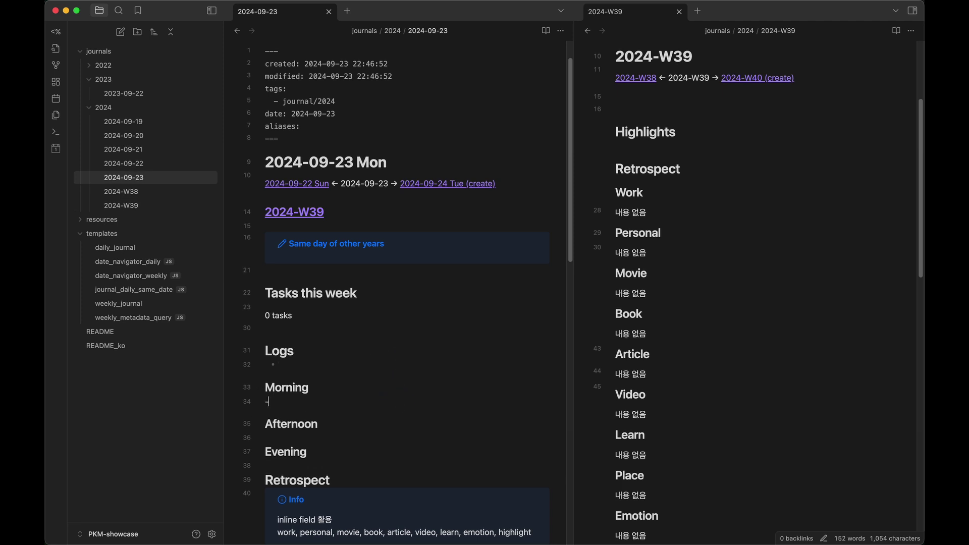
pyautogui.write('[work::아침 주간 회의')
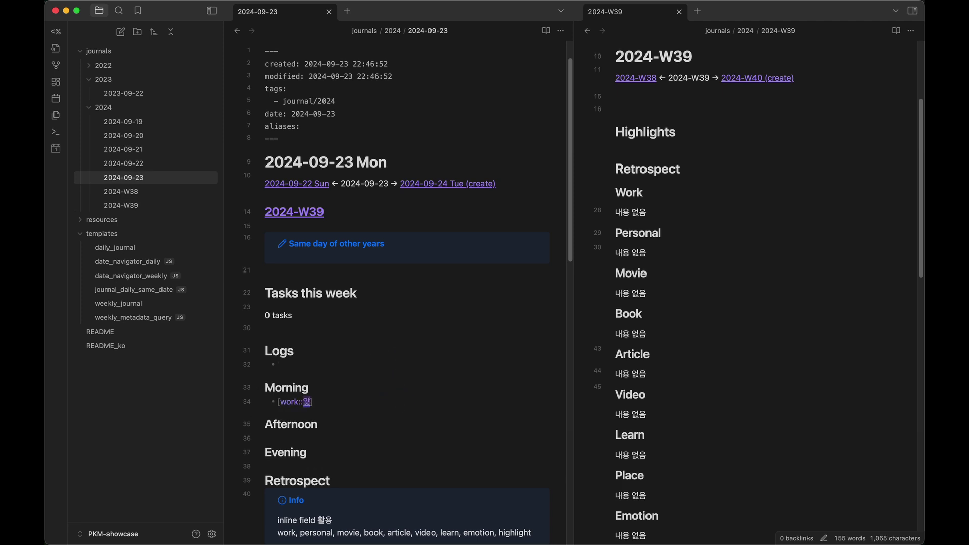
# Add a bullet with the inline field [personal::친구와 점심 약속] under Afternoon
pyautogui.click(277, 438)
pyautogui.write('- [')
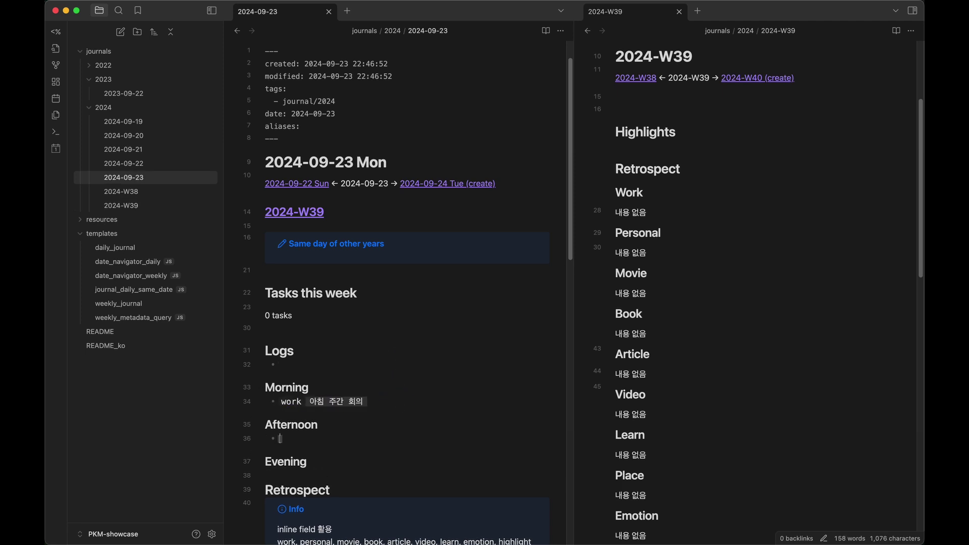
pyautogui.write('personal::친구와 점심 약속')
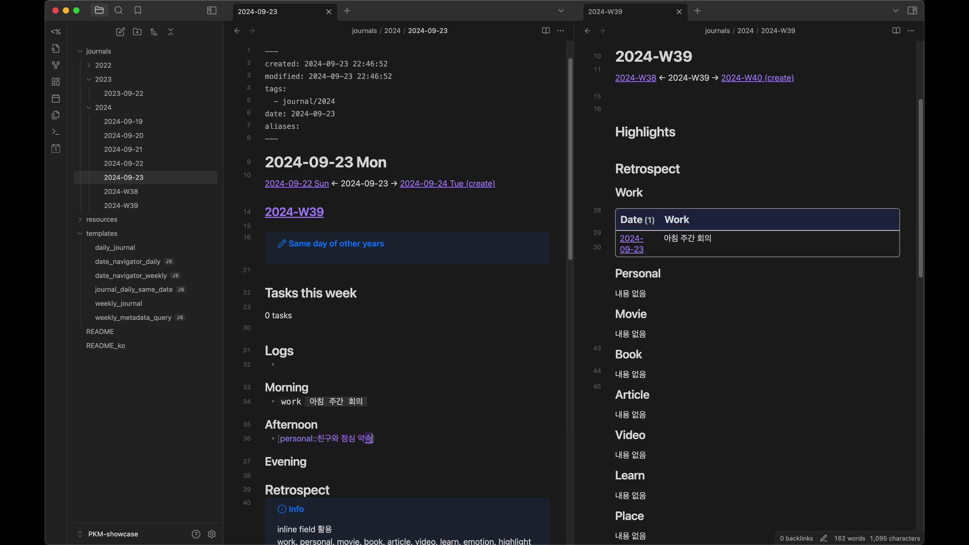
# Add a completed task with the inline field [personal::유튜브 영상 제작] under Evening
pyautogui.click(277, 475)
pyautogui.write('- [persona')
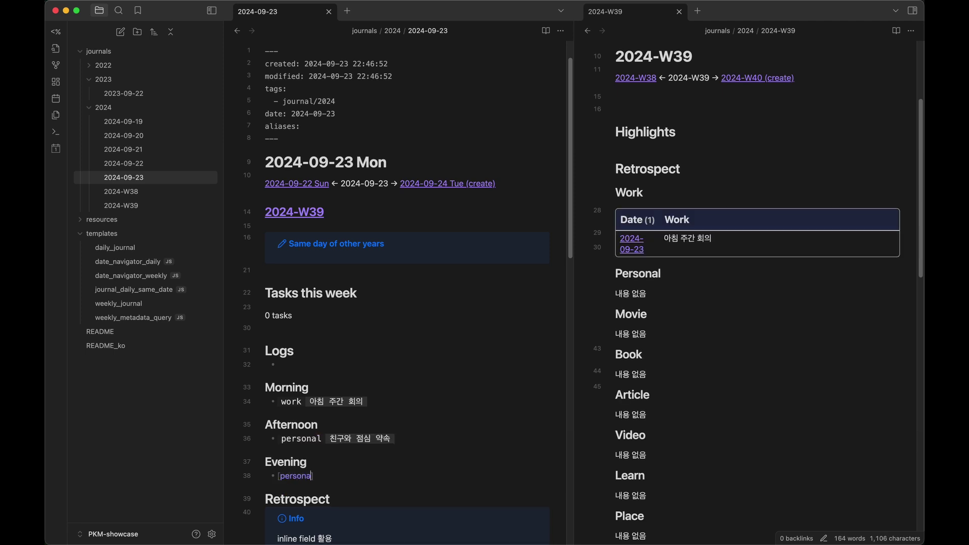
pyautogui.write('l::유튜브 영상 제작')
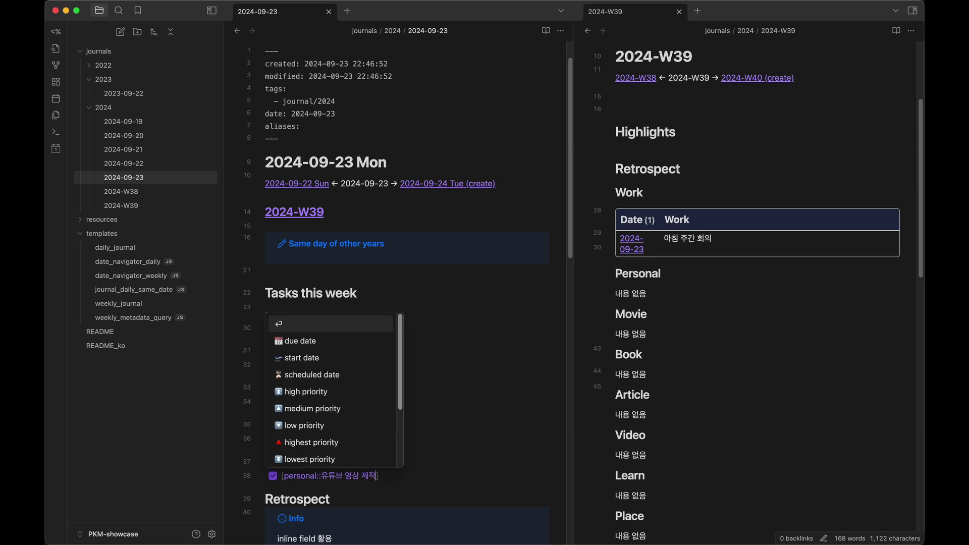
pyautogui.press('Return')
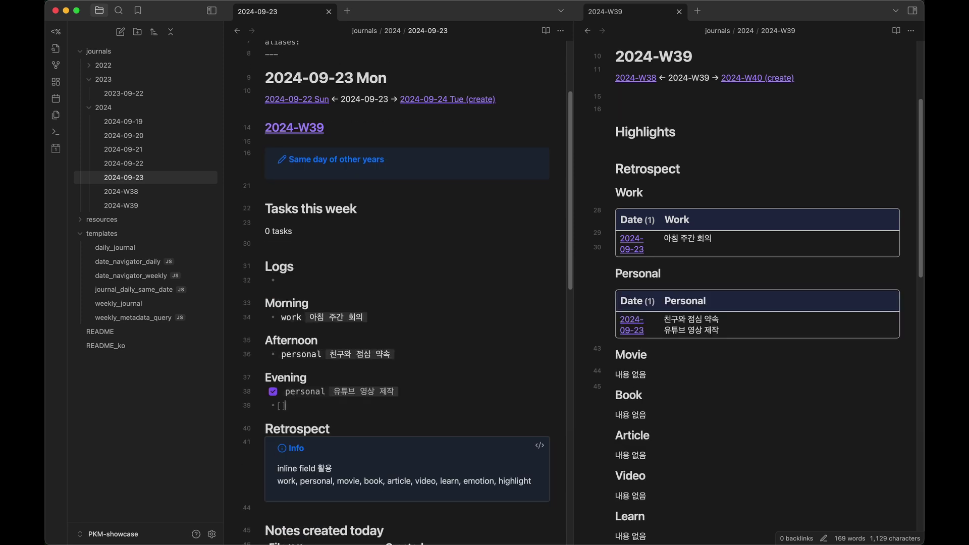
pyautogui.write('video::')
pyautogui.write('https://www.youtube.com/watch?v=5Uxj0XgMp0k&t=2s')
pyautogui.scroll(-2, 548, 399)
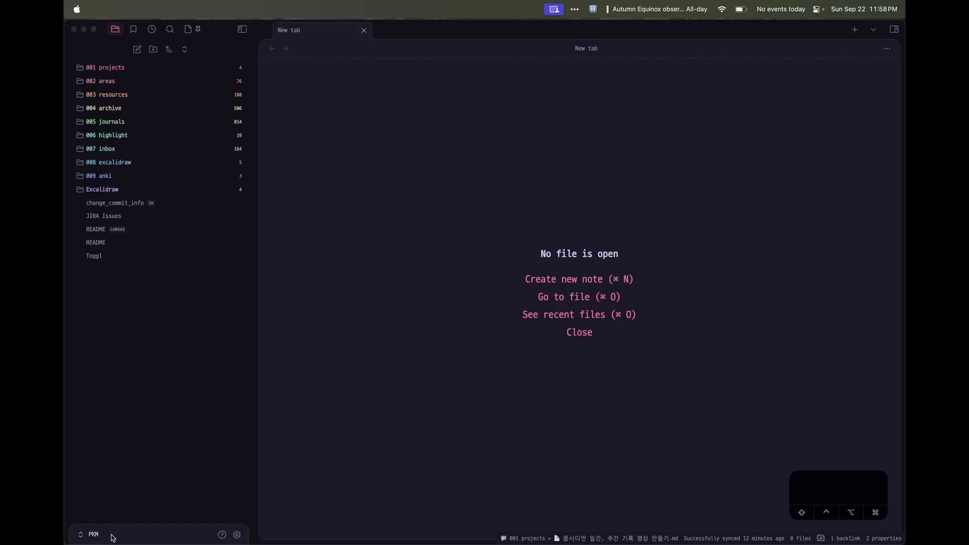
# Create a new local vault named PKM-showcase in the user's home folder
pyautogui.click(101, 536)
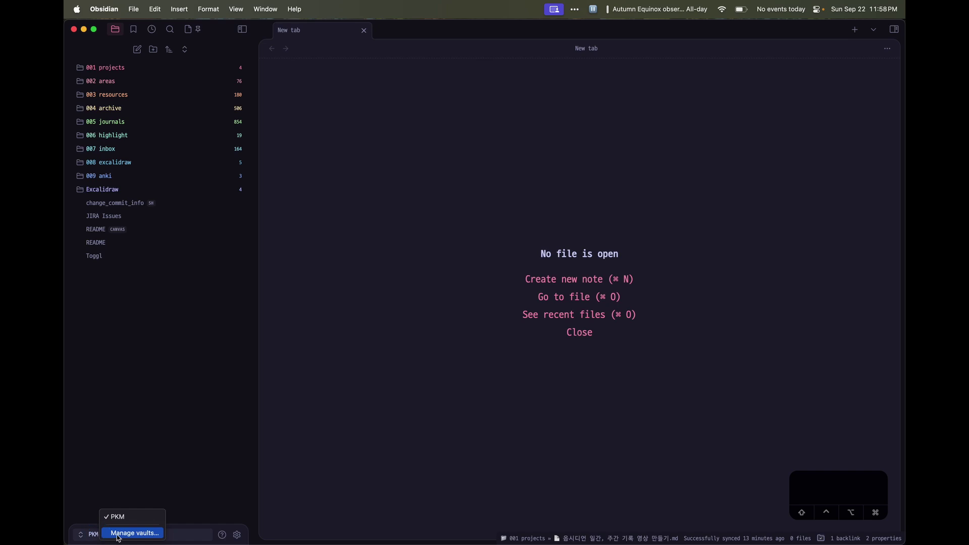
pyautogui.click(118, 534)
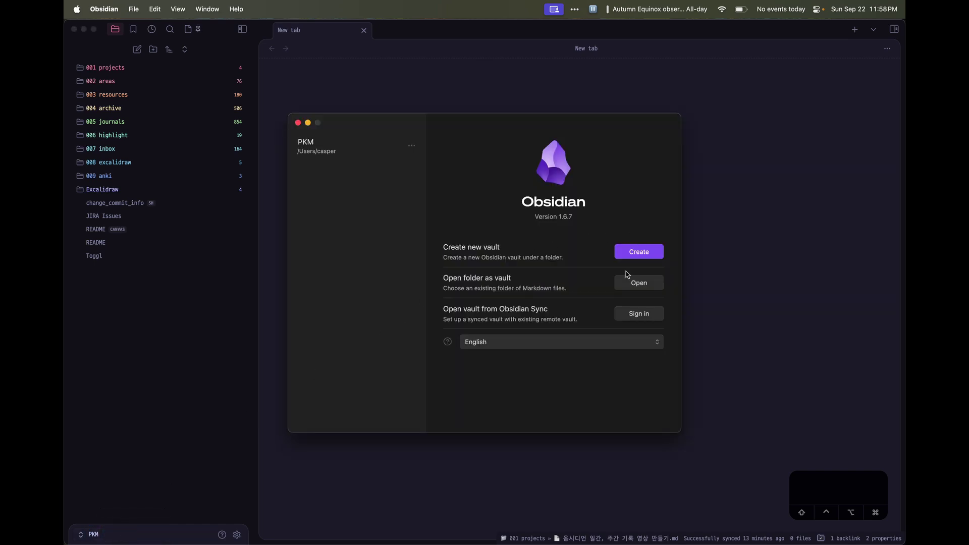
pyautogui.click(640, 256)
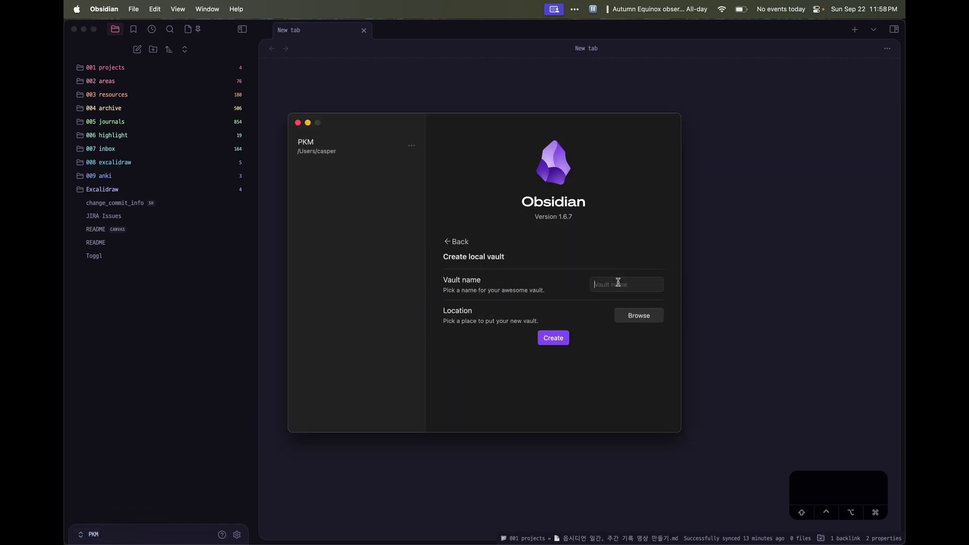
pyautogui.write('PKM-showcas')
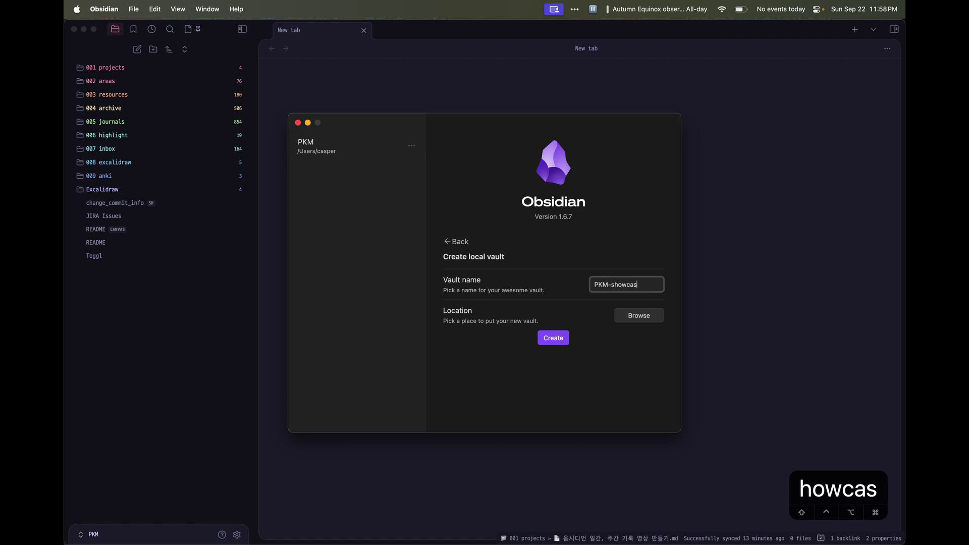
pyautogui.write('e')
pyautogui.click(645, 317)
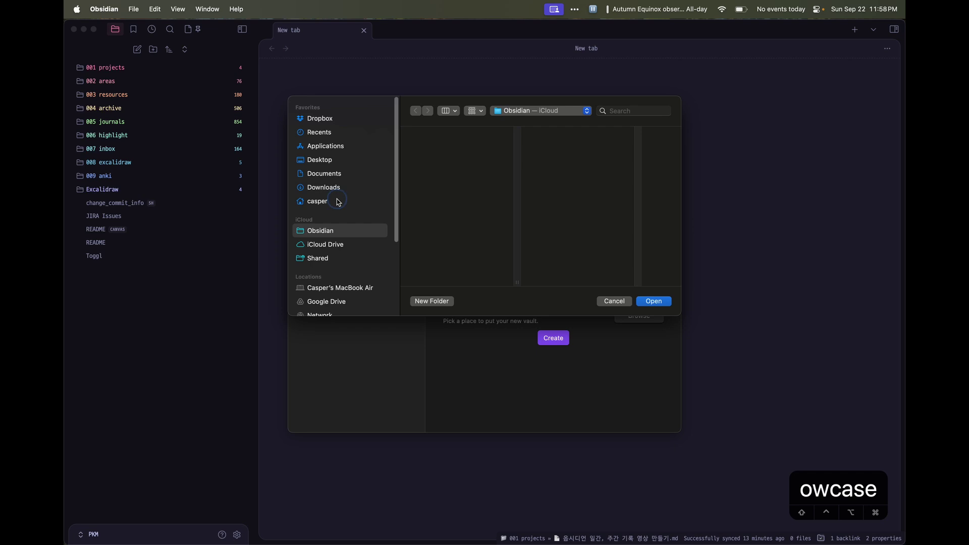
pyautogui.click(338, 202)
pyautogui.click(658, 302)
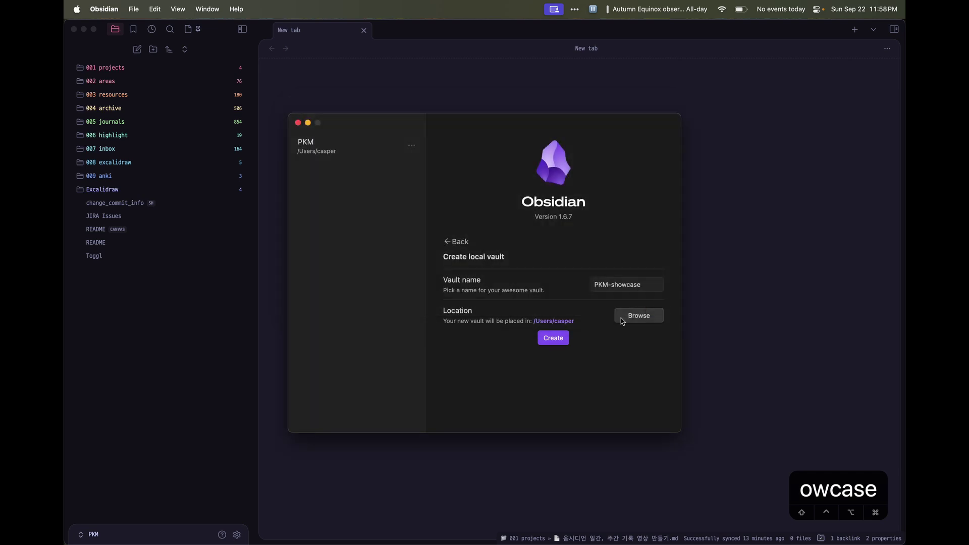
pyautogui.click(553, 338)
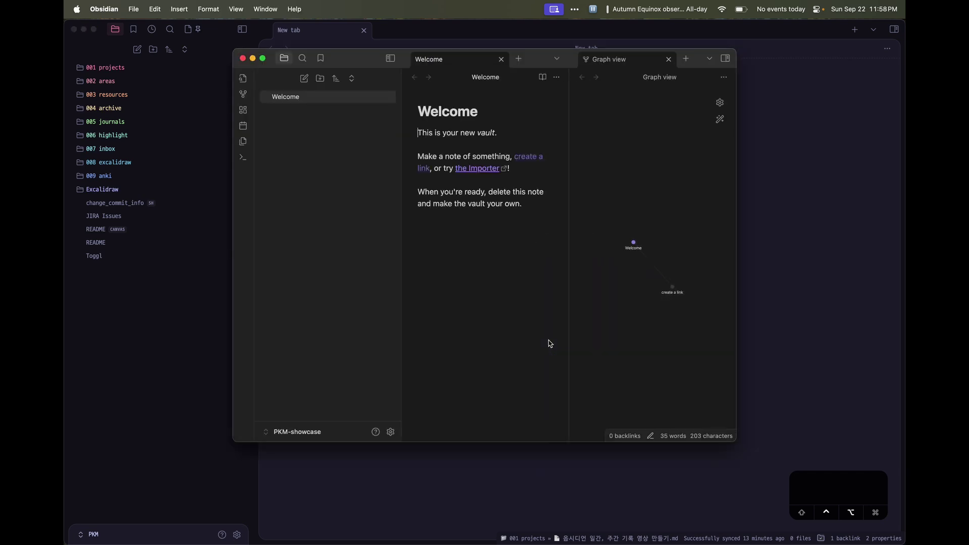
# Maximize the new vault's window and close the graph view
pyautogui.hotkey('ctrl', 'alt', 'Return')
pyautogui.press('super+w')
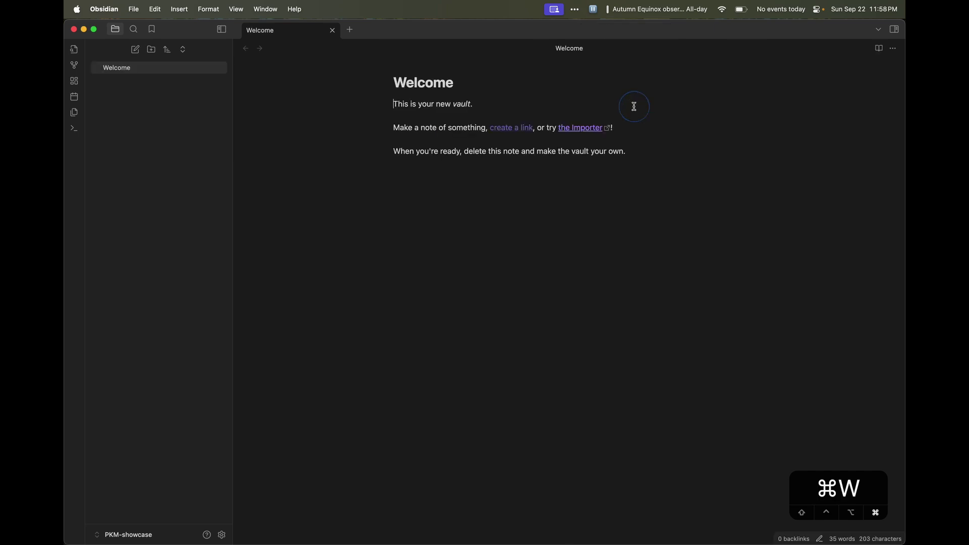
# Delete the Welcome note and turn off future deletion prompts
pyautogui.click(634, 178)
pyautogui.press('super+a')
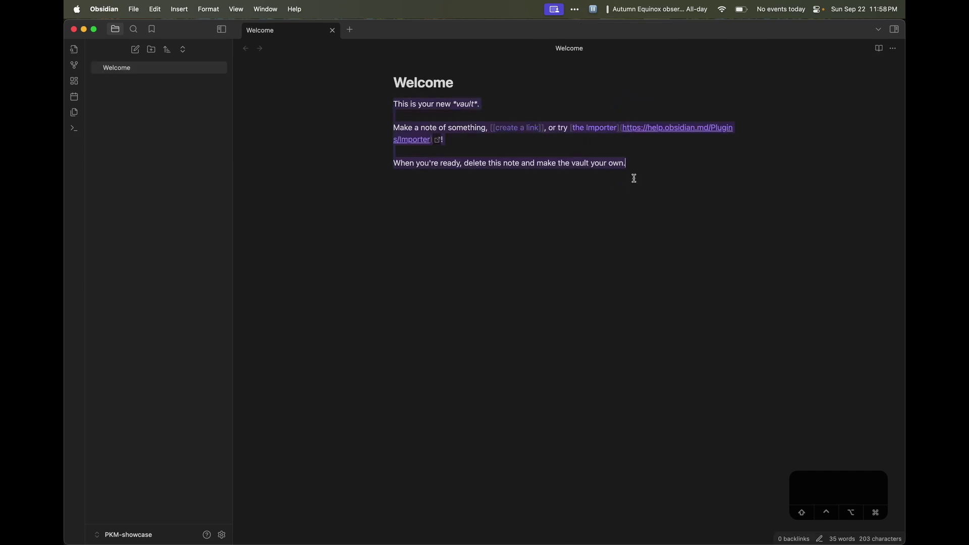
pyautogui.press('super+p')
pyautogui.write('de')
pyautogui.press('Down')
pyautogui.press('Return')
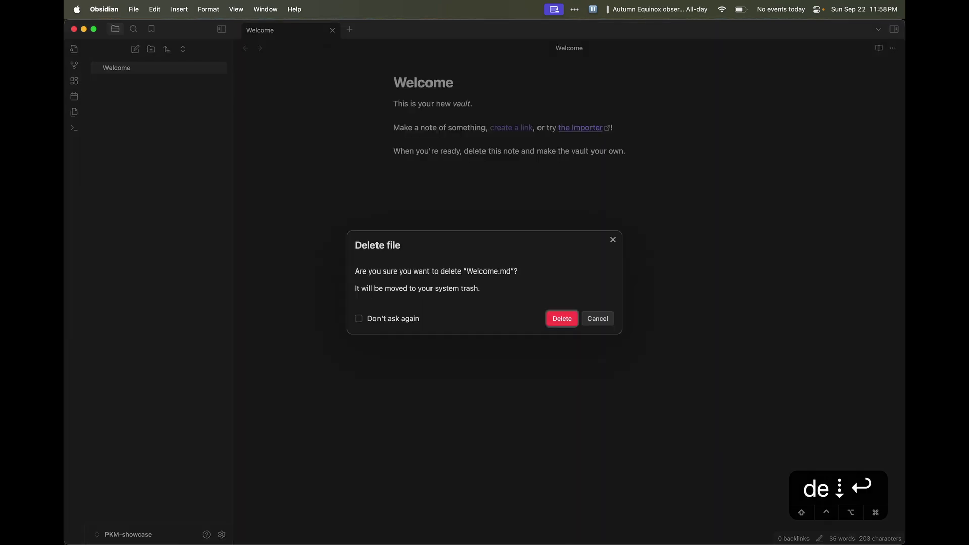
pyautogui.click(403, 319)
pyautogui.click(572, 321)
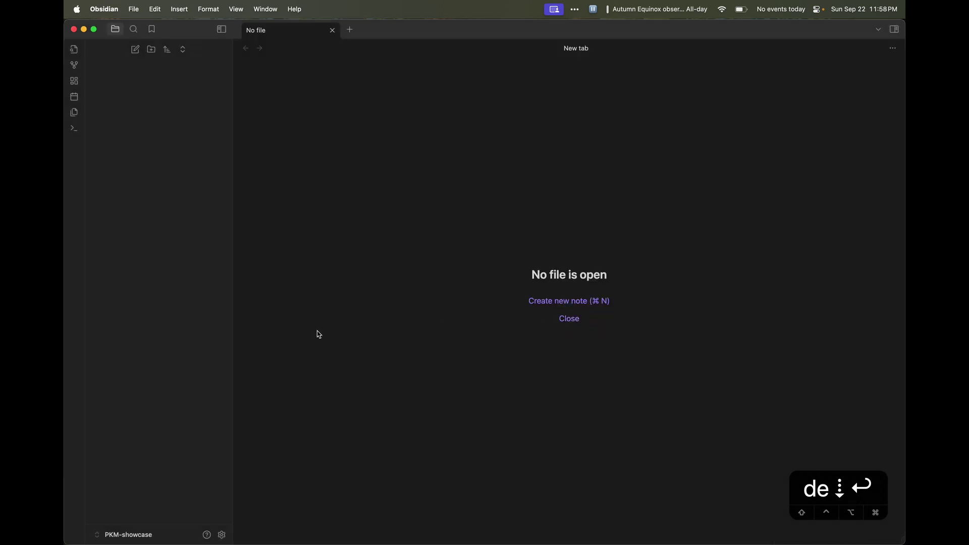
# In the editor settings, turn off readable line length and set properties in document to Source
pyautogui.click(221, 534)
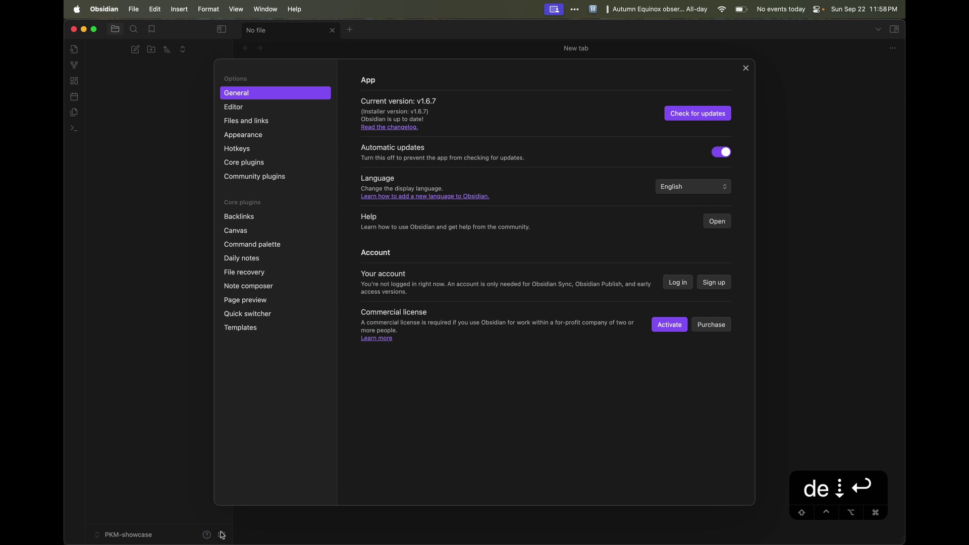
pyautogui.click(267, 113)
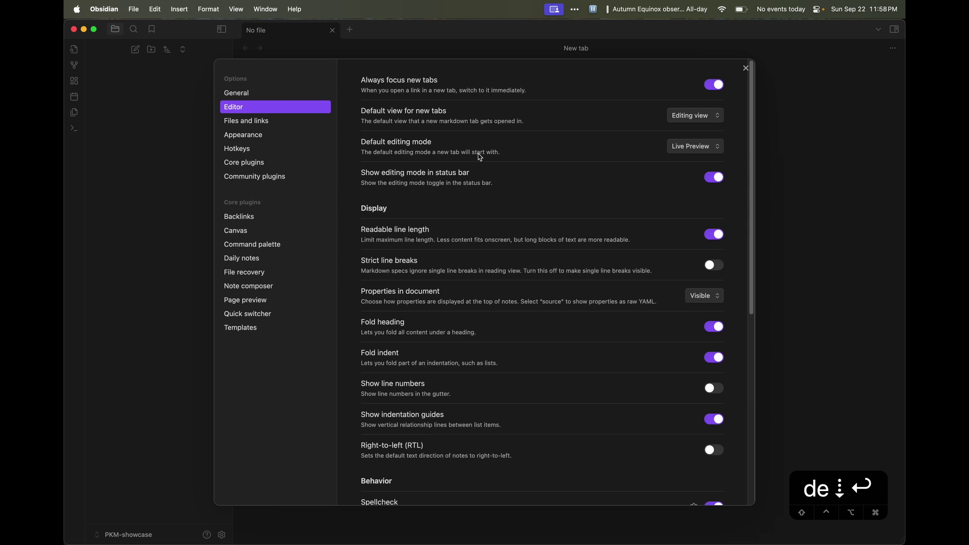
pyautogui.click(715, 236)
pyautogui.scroll(-1, 659, 276)
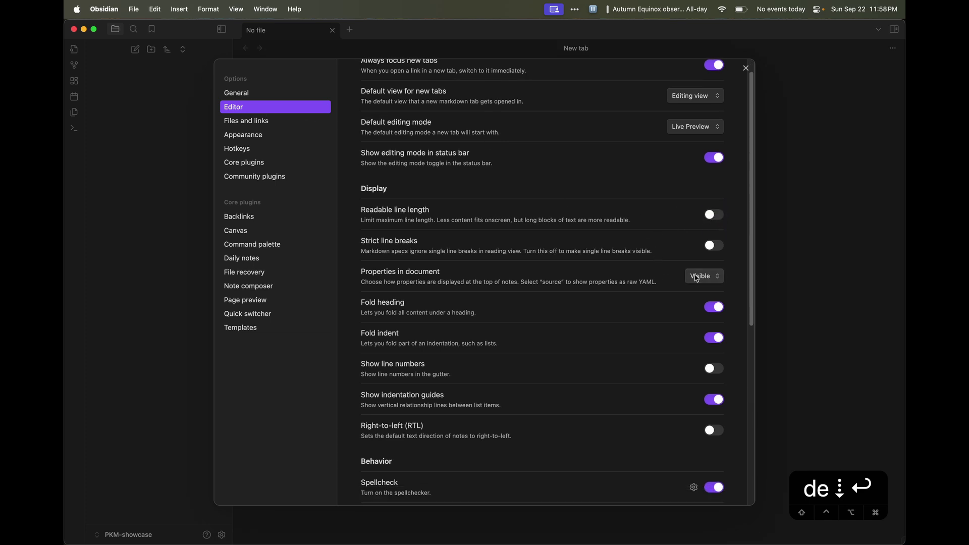
pyautogui.click(696, 277)
pyautogui.click(699, 301)
# Turn on line numbers in the editor and enable detection of all file extensions for files and links
pyautogui.scroll(-2, 641, 273)
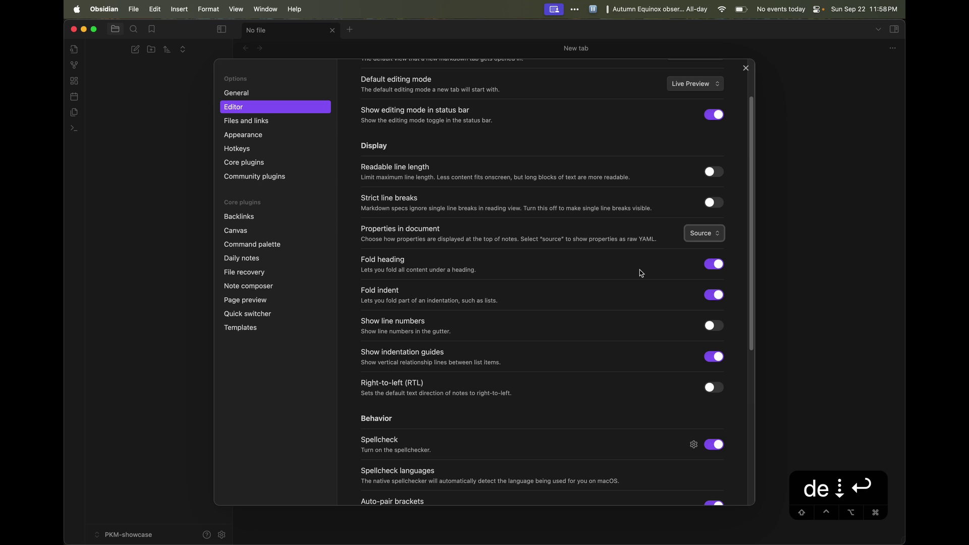
pyautogui.scroll(-1, 651, 273)
pyautogui.click(722, 312)
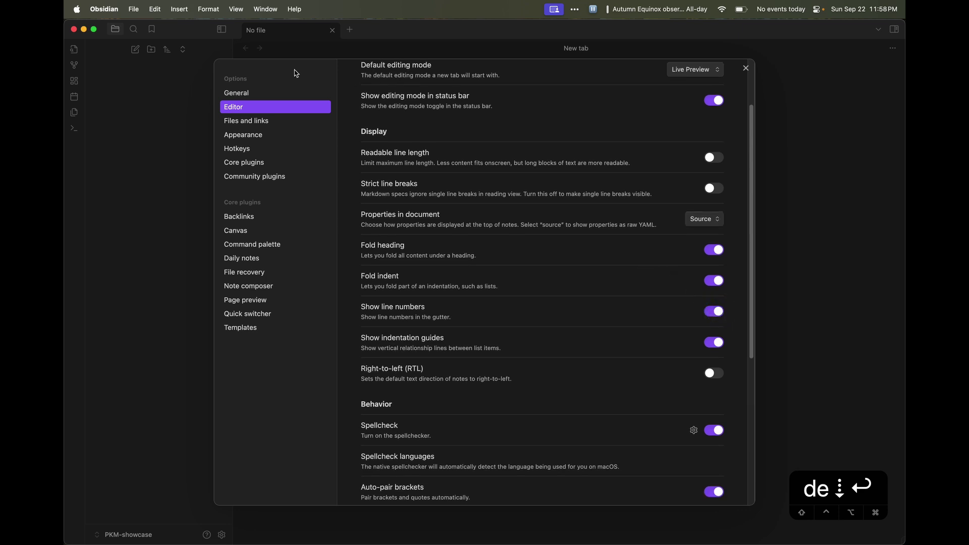
pyautogui.click(255, 126)
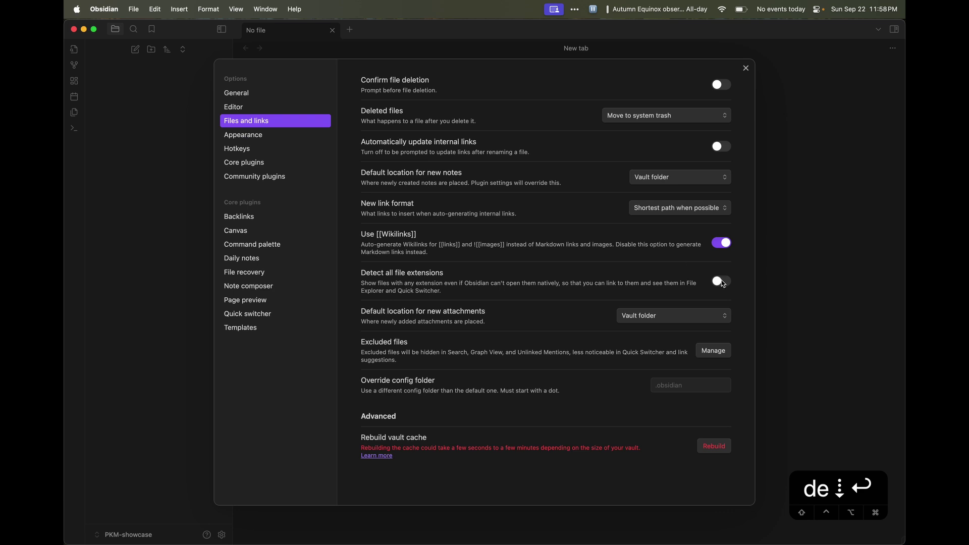
pyautogui.click(724, 281)
# Look over the core plugins and turn on community plugins for the vault
pyautogui.click(271, 163)
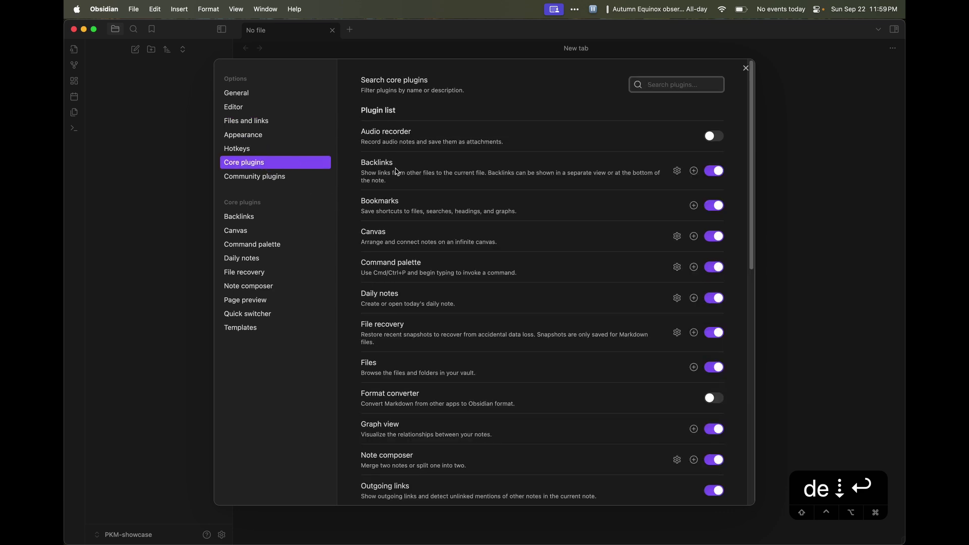
pyautogui.scroll(-1, 492, 328)
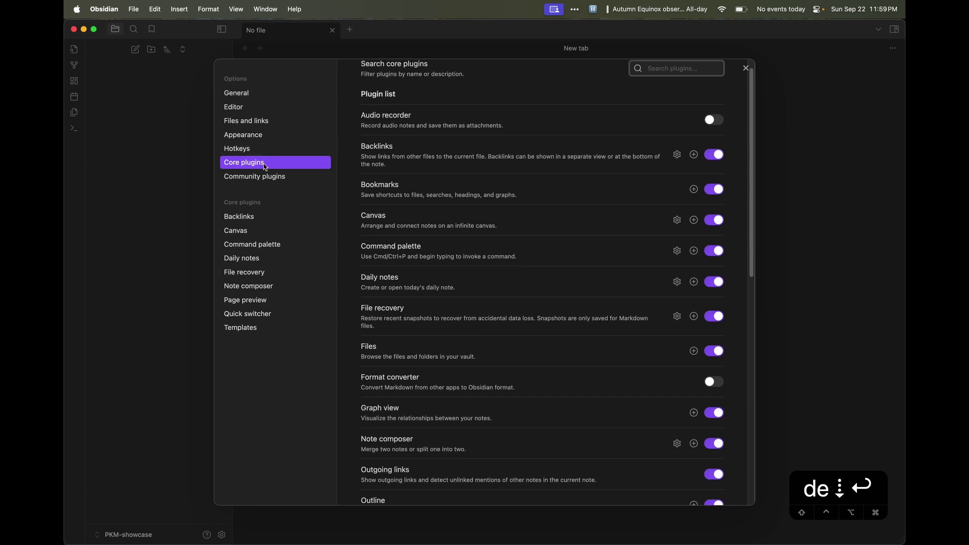
pyautogui.click(264, 178)
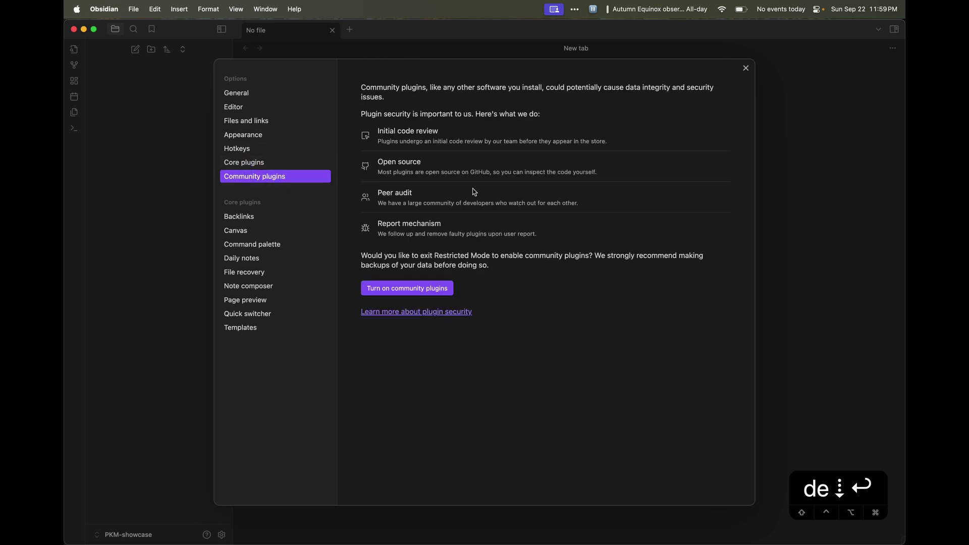
pyautogui.click(410, 287)
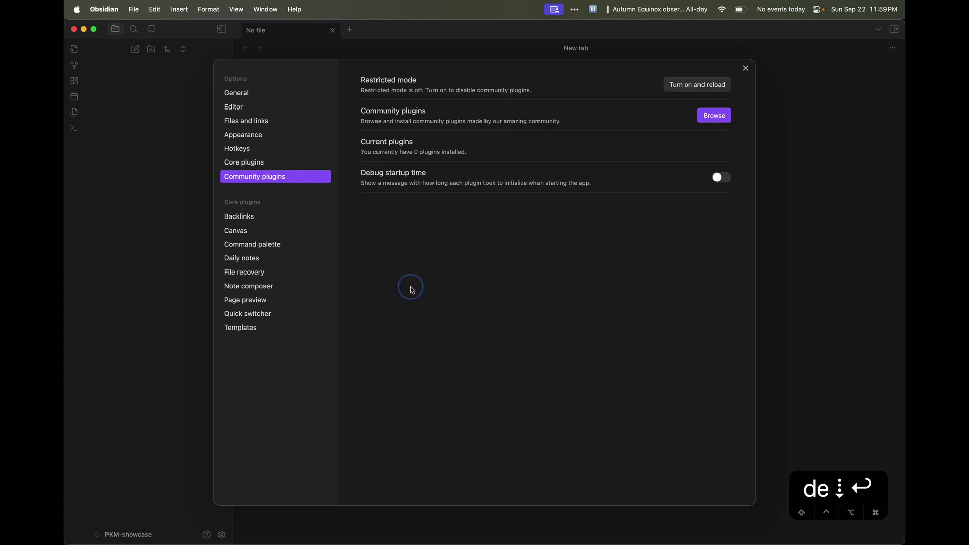
# Find the Calendar community plugin and install it
pyautogui.click(723, 121)
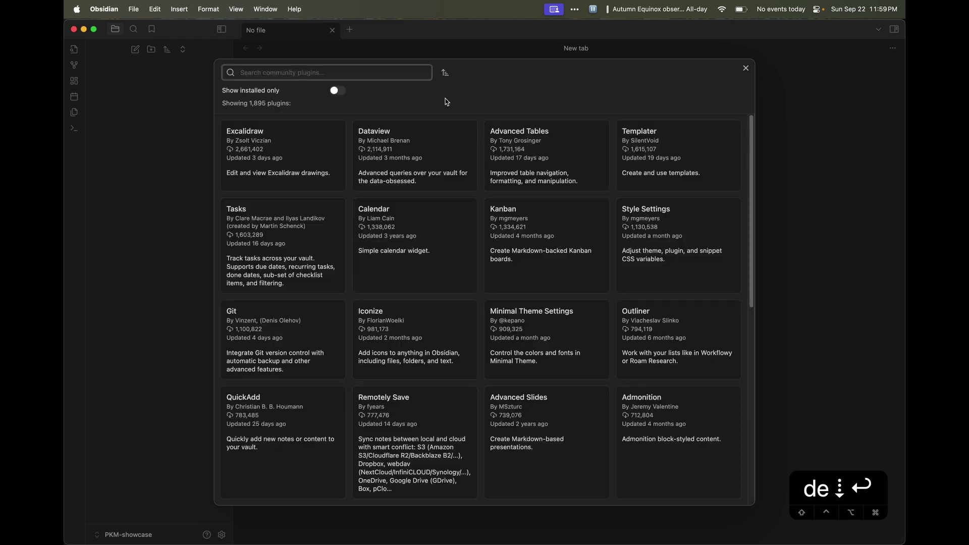
pyautogui.write('calendar')
pyautogui.click(300, 143)
pyautogui.click(399, 204)
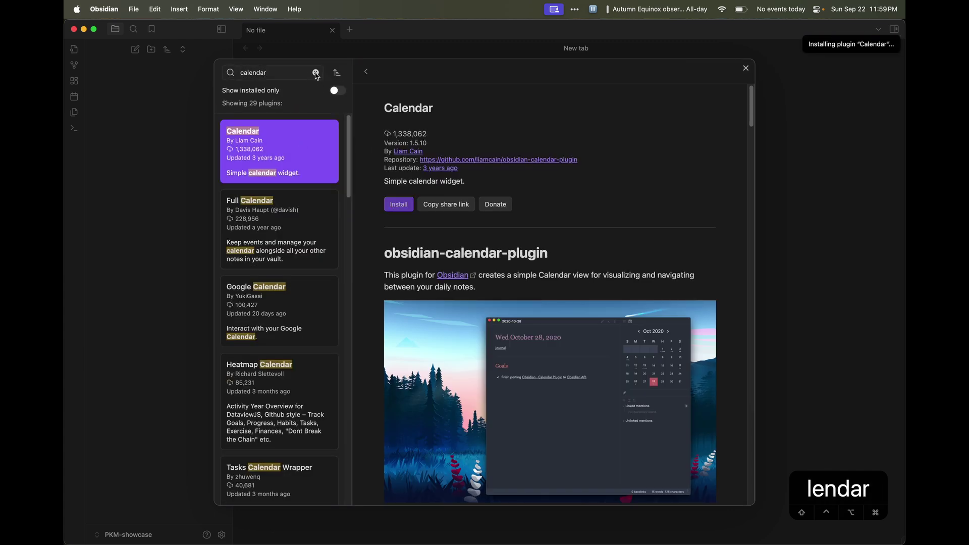
# Find the Dataview community plugin and install it
pyautogui.click(315, 72)
pyautogui.write('dataview')
pyautogui.click(312, 153)
pyautogui.click(399, 204)
# Find the Templater community plugin, install it and clear the plugin search
pyautogui.click(316, 72)
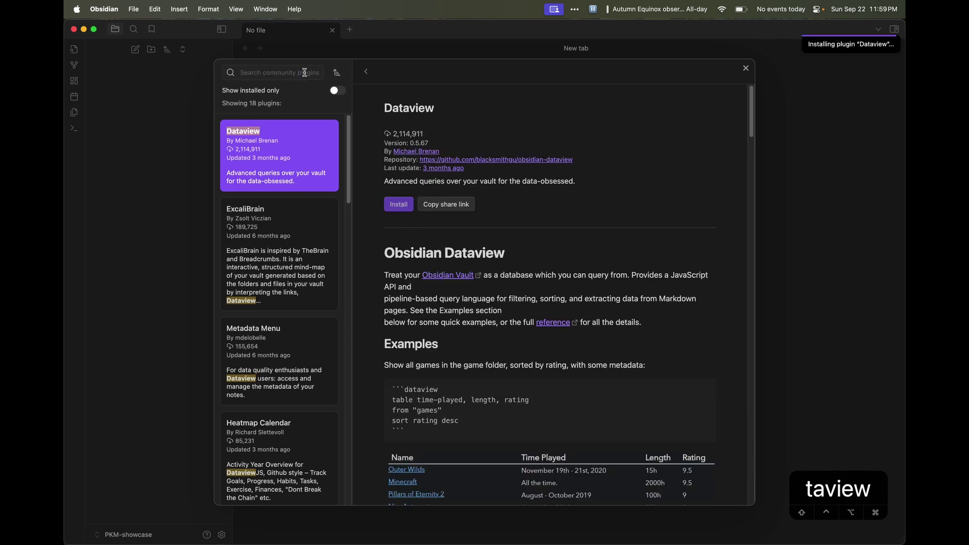
pyautogui.write('templater')
pyautogui.click(292, 151)
pyautogui.click(399, 204)
pyautogui.click(315, 72)
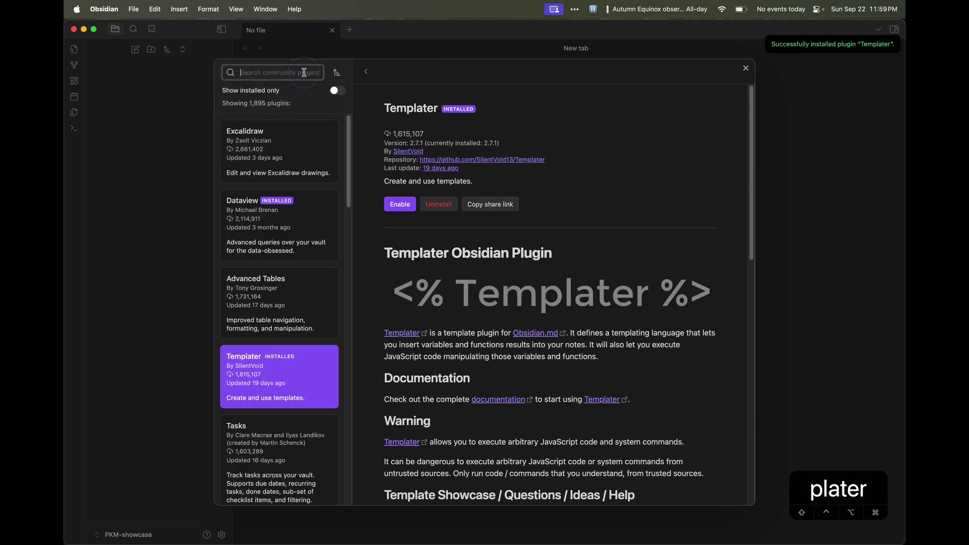
# Find the Periodic Notes community plugin and install it
pyautogui.write('perio')
pyautogui.click(279, 152)
pyautogui.click(399, 204)
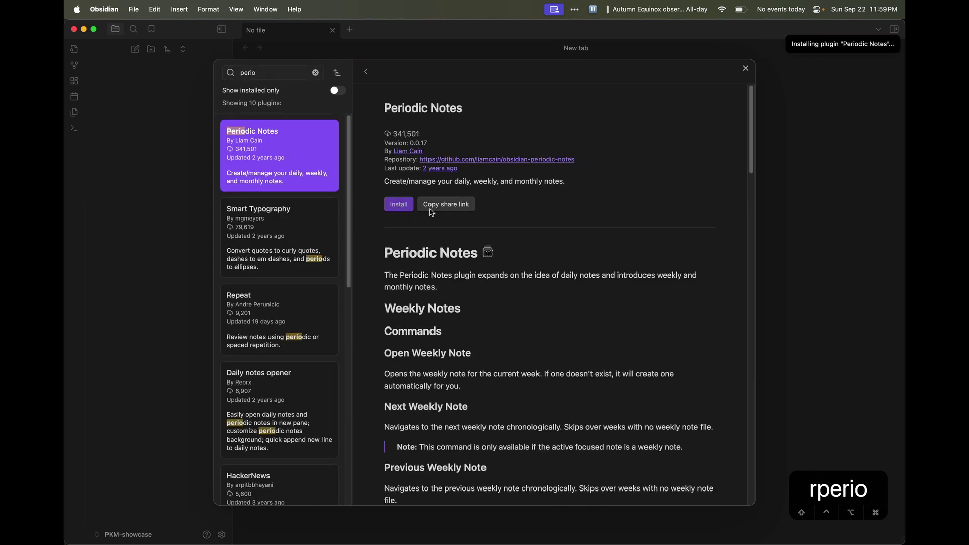
# Find the Tasks community plugin, install it and leave the community plugin browser
pyautogui.click(316, 72)
pyautogui.write('tas')
pyautogui.click(296, 125)
pyautogui.click(399, 214)
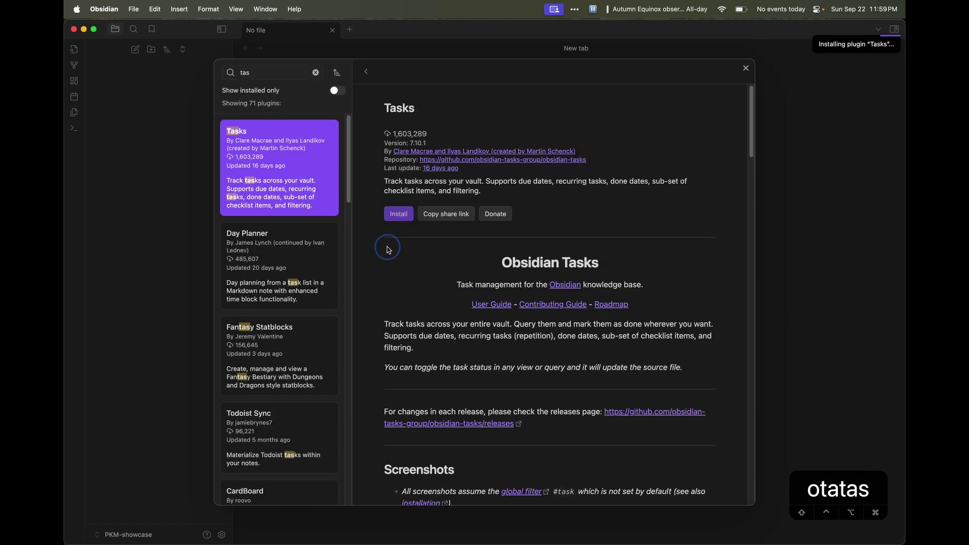
pyautogui.press('Escape')
pyautogui.press('Escape')
# Enable the installed Calendar, Dataview, Periodic Notes, Tasks and Templater plugins and close the settings
pyautogui.click(718, 279)
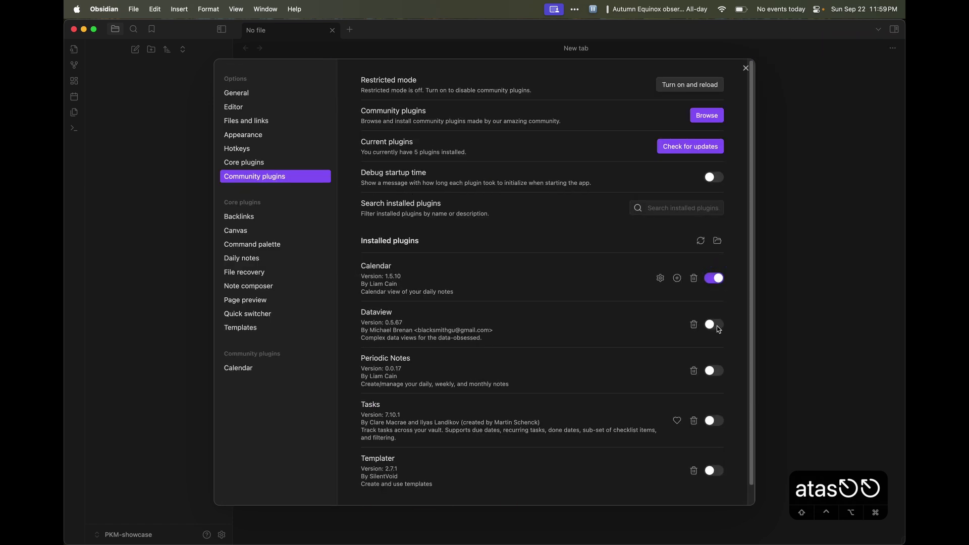
pyautogui.click(718, 324)
pyautogui.click(718, 371)
pyautogui.click(717, 421)
pyautogui.click(717, 471)
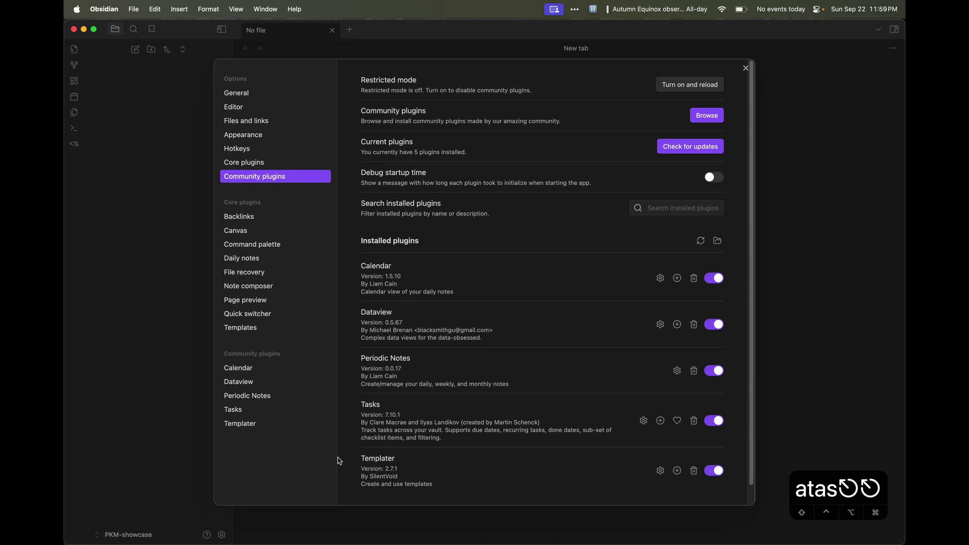
pyautogui.press('Escape')
# Create two folders in the vault root named templates and journals
pyautogui.click(151, 49)
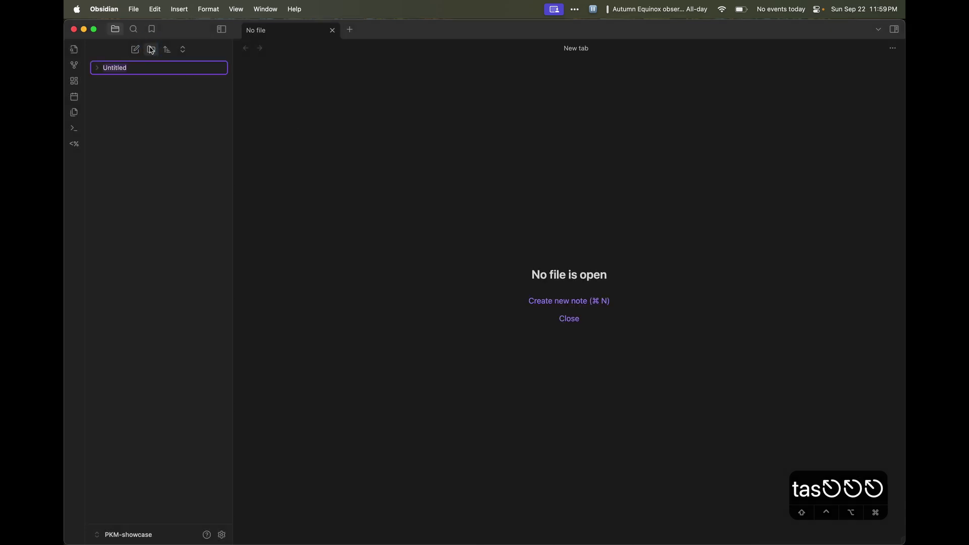
pyautogui.press('BackSpace')
pyautogui.write('templates')
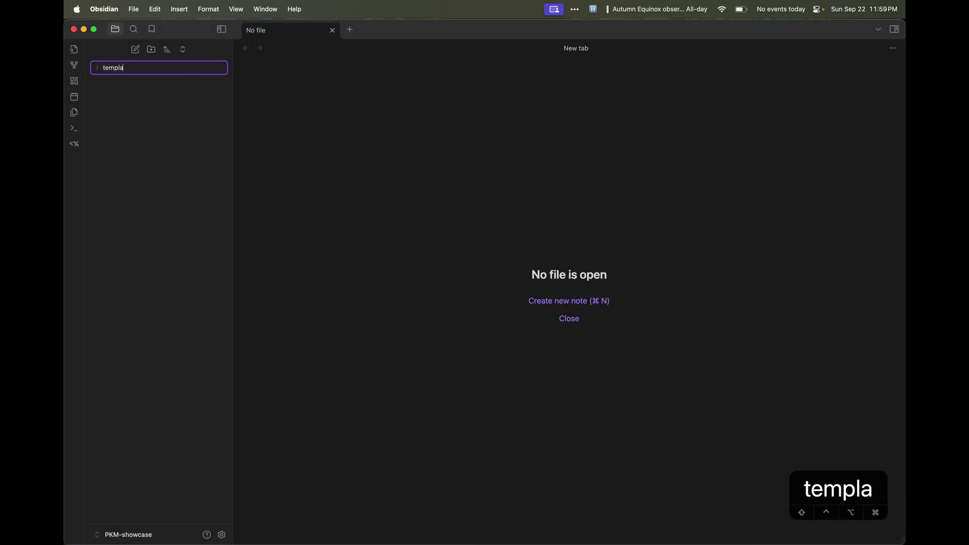
pyautogui.press('Return')
pyautogui.click(151, 49)
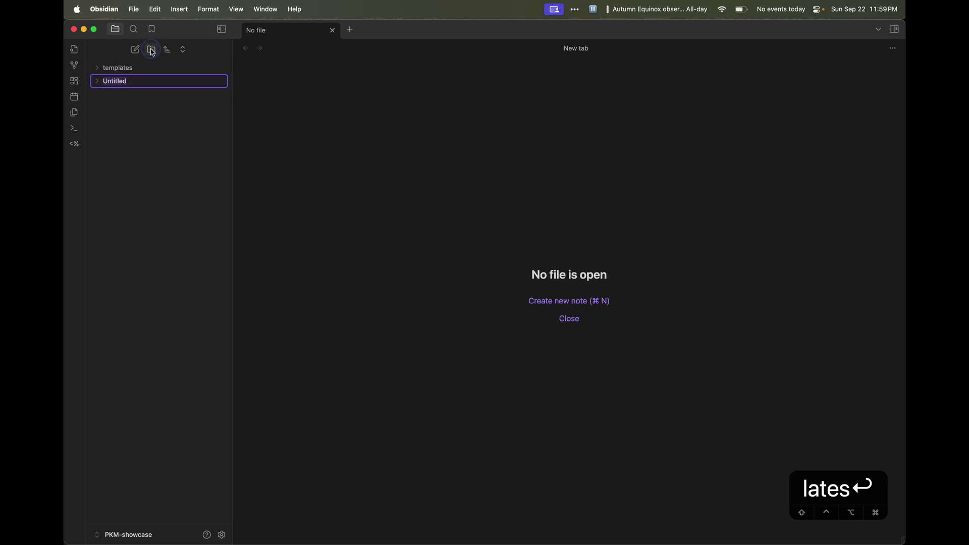
pyautogui.write('journals')
pyautogui.press('Return')
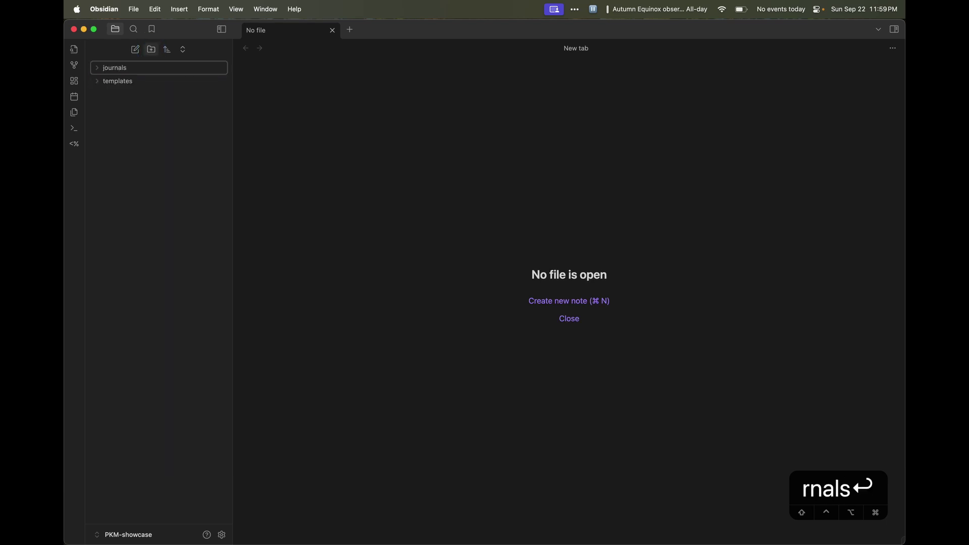
# Create a folder named 2024, move it into the journals folder and expand the folder tree
pyautogui.click(152, 49)
pyautogui.write('2024')
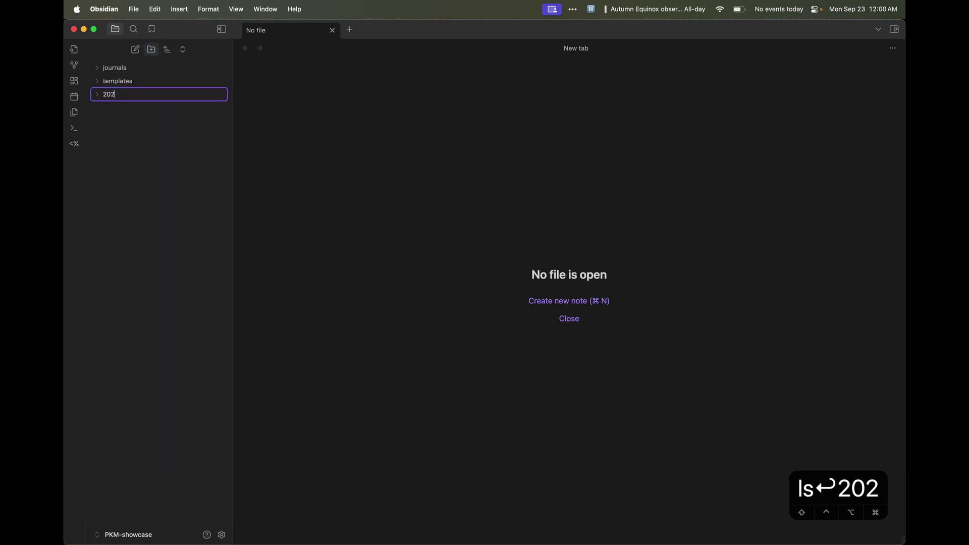
pyautogui.press('Return')
pyautogui.moveTo(128, 65); pyautogui.dragTo(129, 80)
pyautogui.click(182, 49)
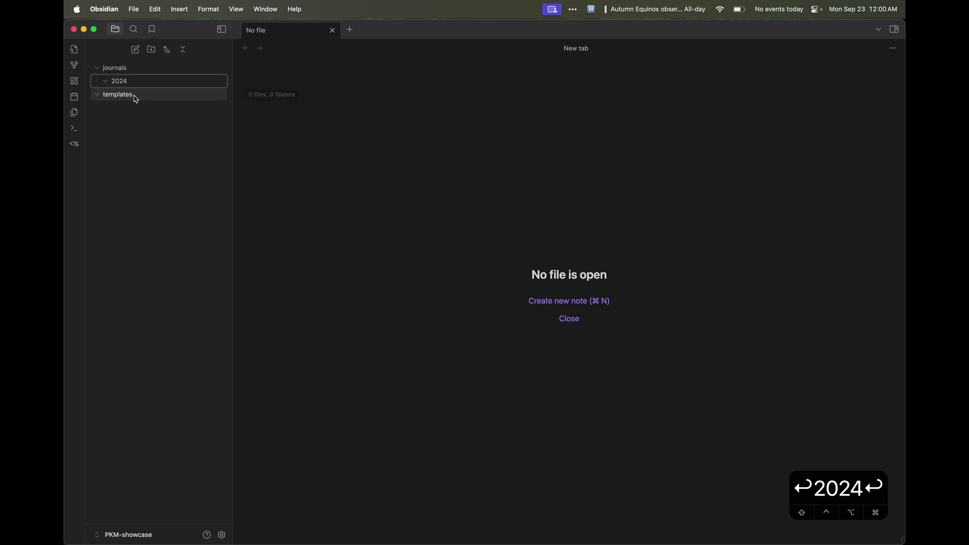
# Set the template folder location of the core Templates plugin to templates
pyautogui.press('super+comma')
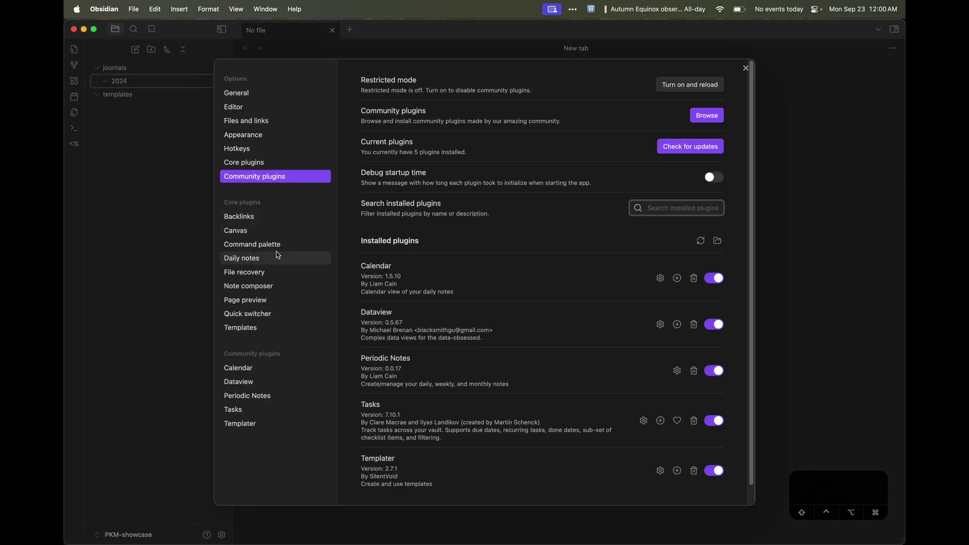
pyautogui.click(259, 163)
pyautogui.scroll(-3, 602, 391)
pyautogui.click(240, 328)
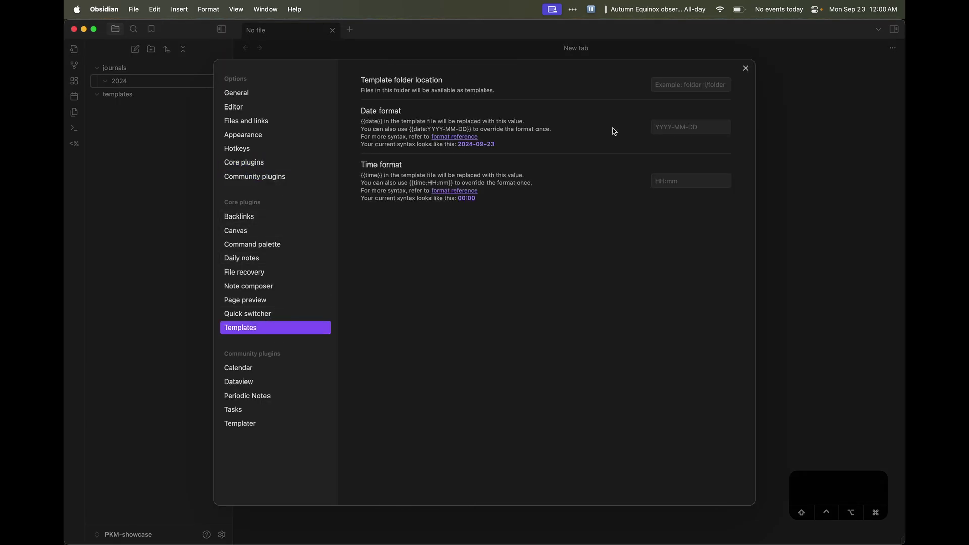
pyautogui.click(701, 84)
pyautogui.write('te')
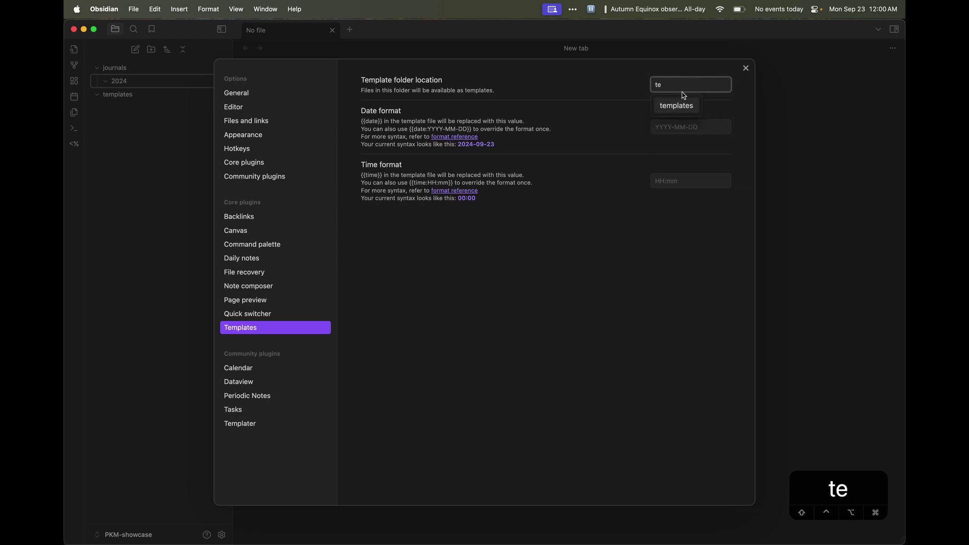
pyautogui.press('Return')
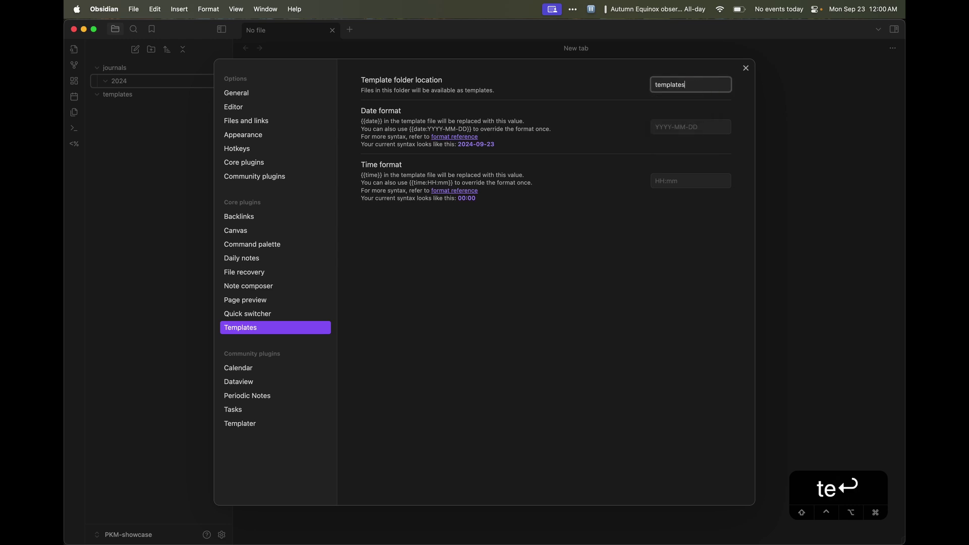
# Configure the Calendar plugin to start the week on Monday and show week numbers, and close the settings
pyautogui.click(272, 369)
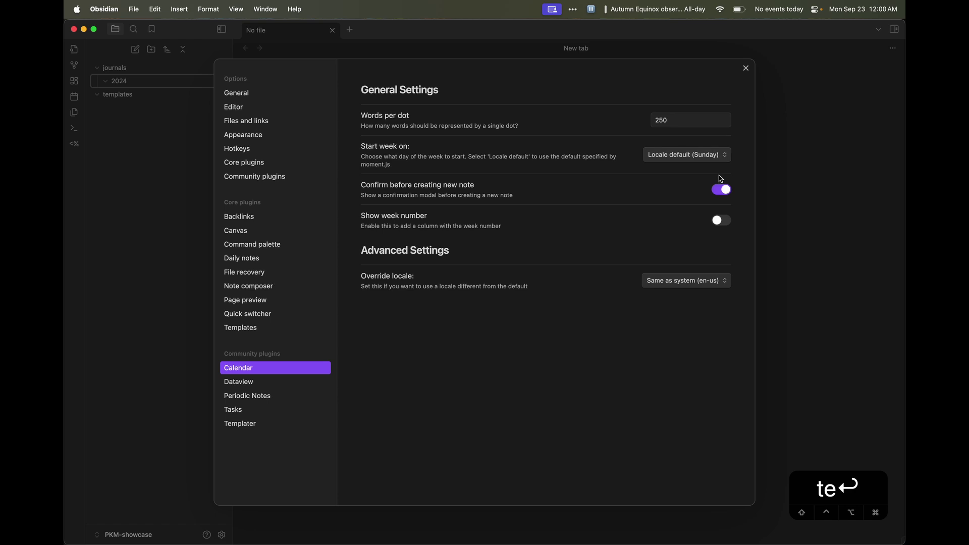
pyautogui.click(692, 155)
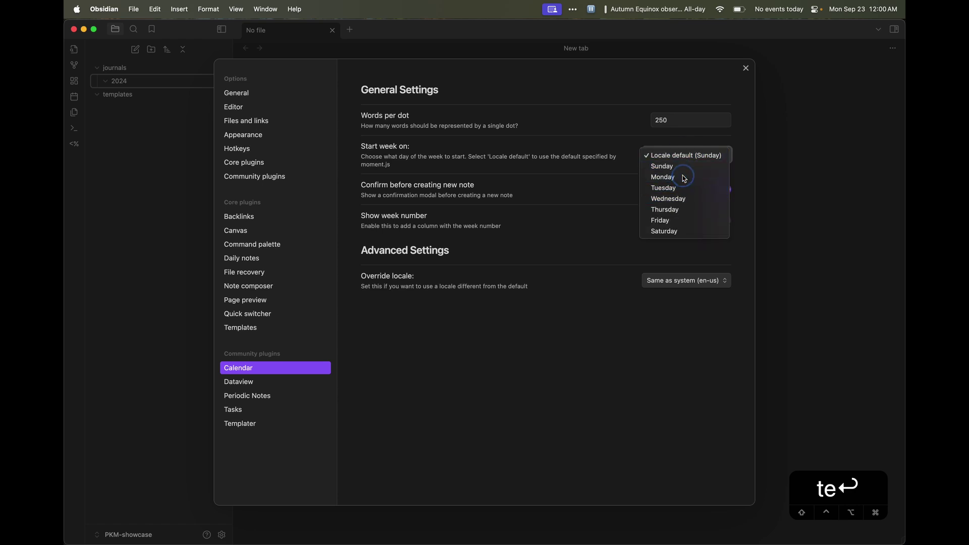
pyautogui.click(684, 178)
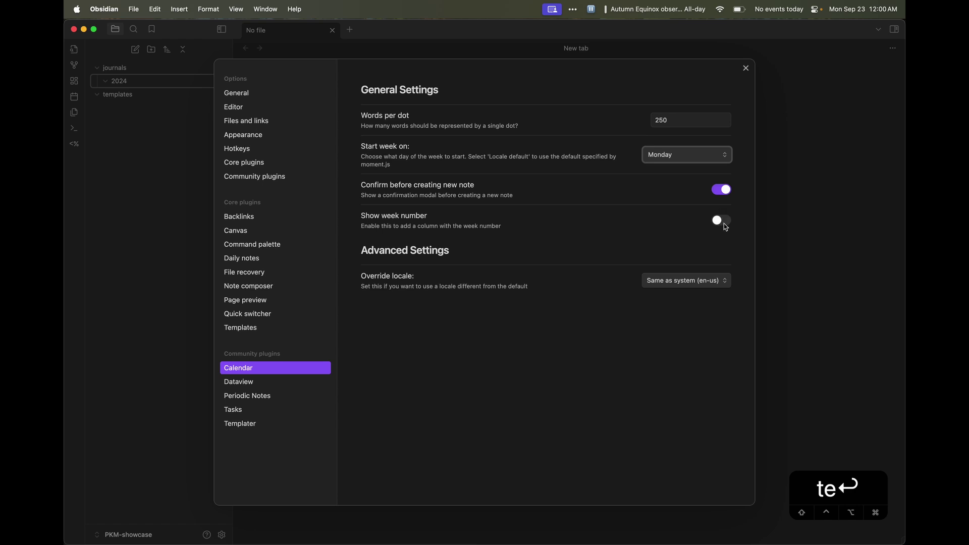
pyautogui.click(723, 222)
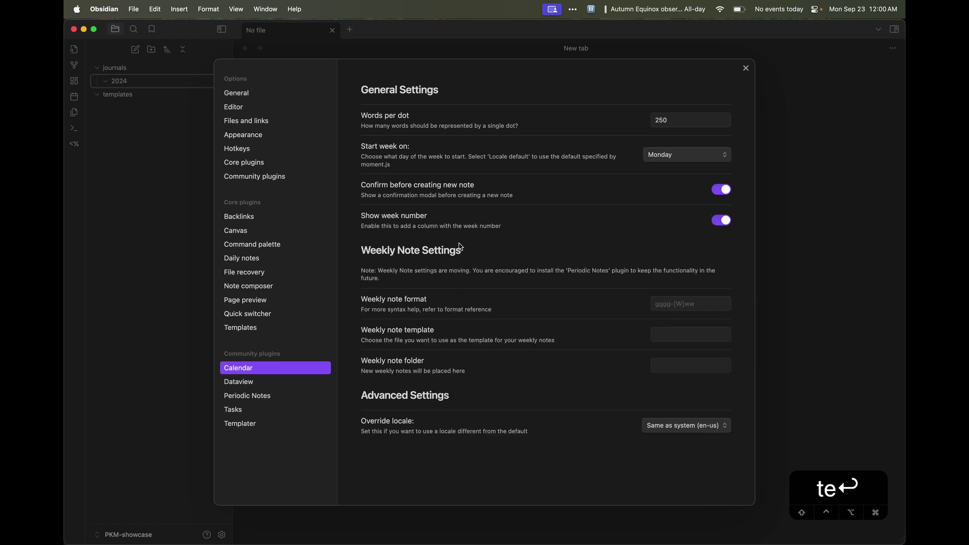
pyautogui.click(745, 68)
# Check the month calendar and its week numbers in the sidebar, and hide the sidebar again
pyautogui.click(896, 32)
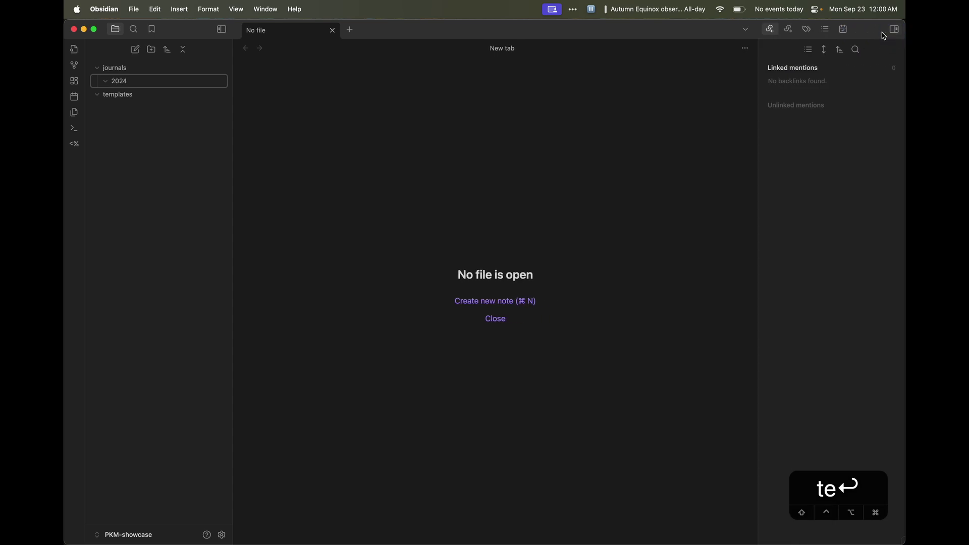
pyautogui.click(843, 30)
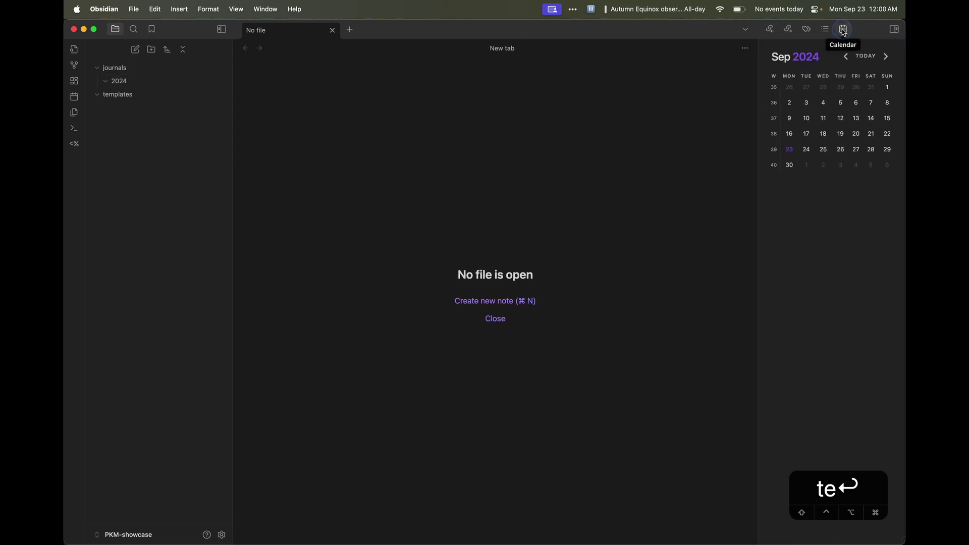
pyautogui.click(903, 34)
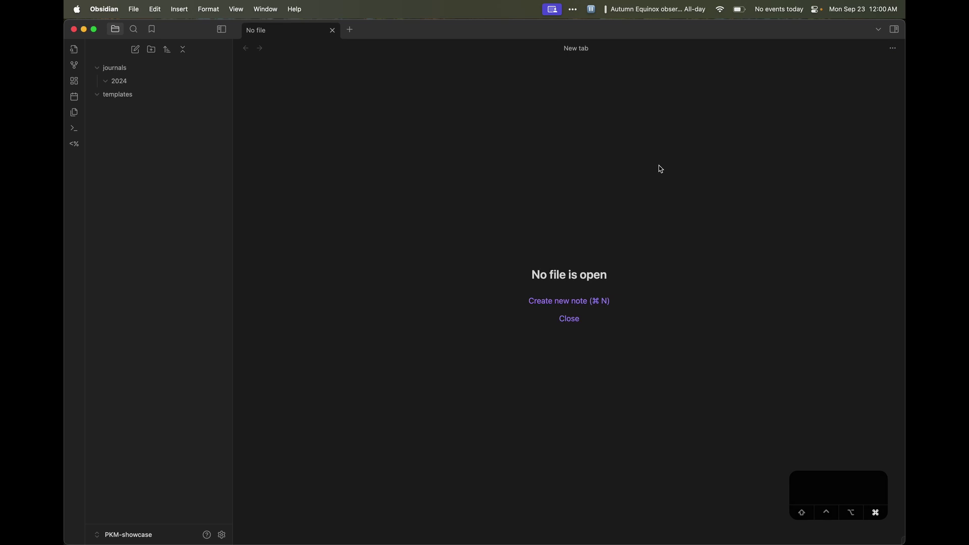
# Enable JavaScript queries and inline JavaScript queries in the Dataview plugin settings
pyautogui.press('super+comma')
pyautogui.click(282, 380)
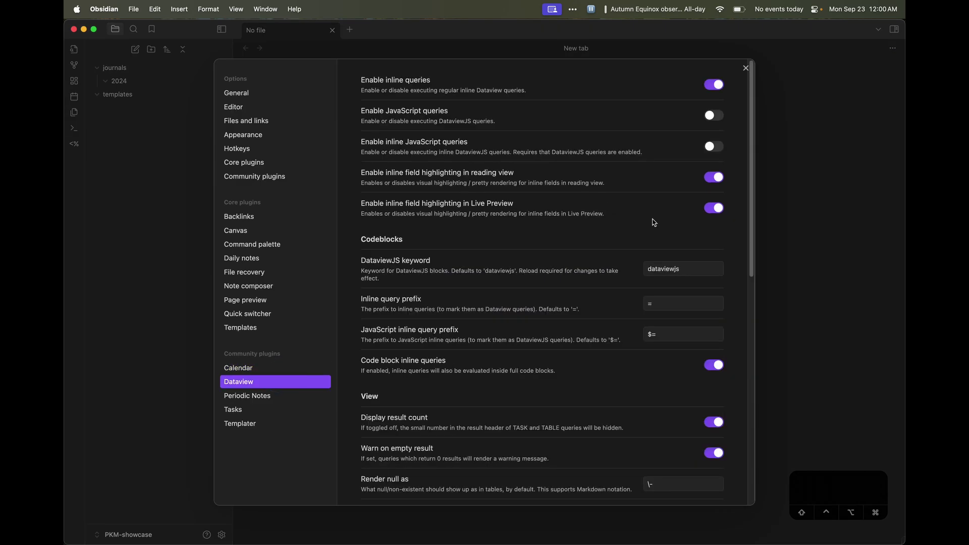
pyautogui.click(714, 116)
pyautogui.click(717, 148)
pyautogui.scroll(-6, 468, 331)
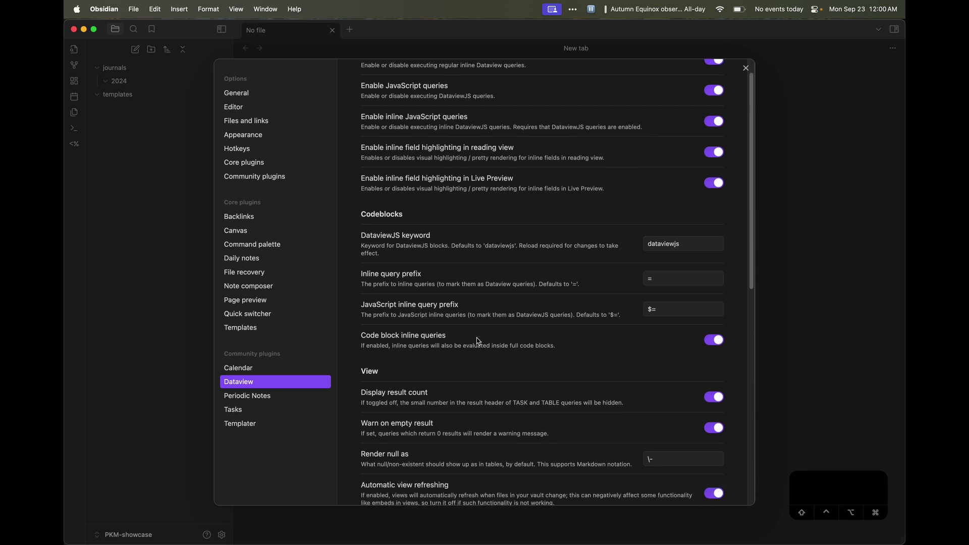
# Enable daily and weekly notes in the Periodic Notes settings and set both note folders to journals/2024
pyautogui.click(289, 399)
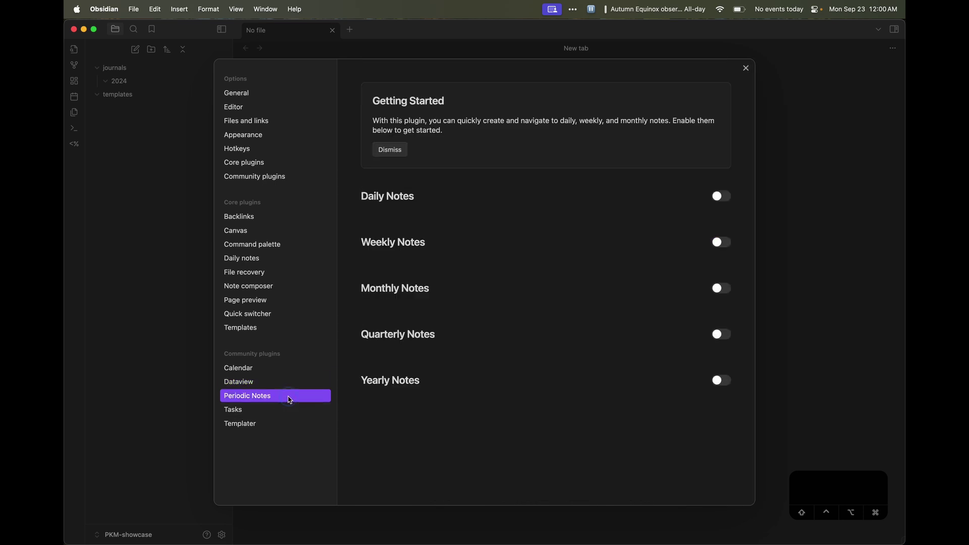
pyautogui.click(723, 198)
pyautogui.click(714, 333)
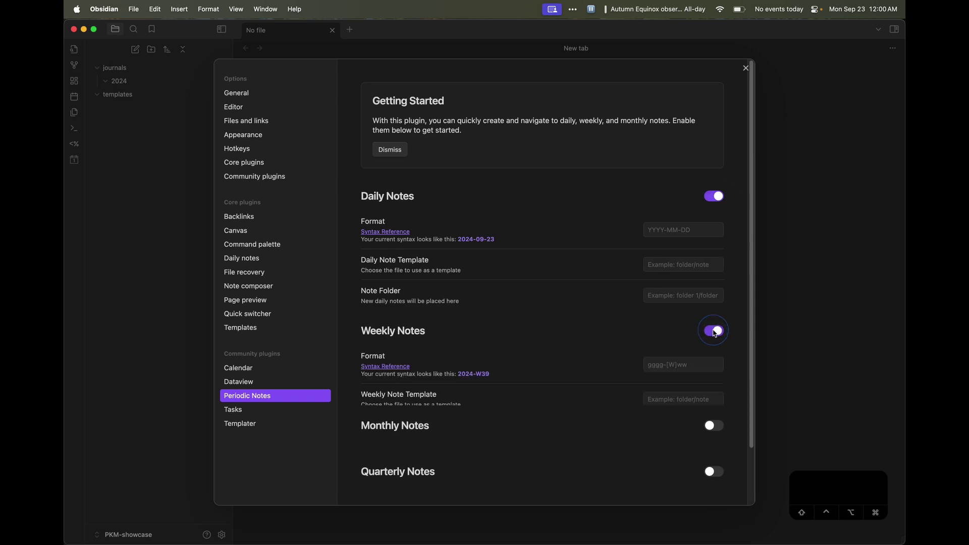
pyautogui.click(689, 262)
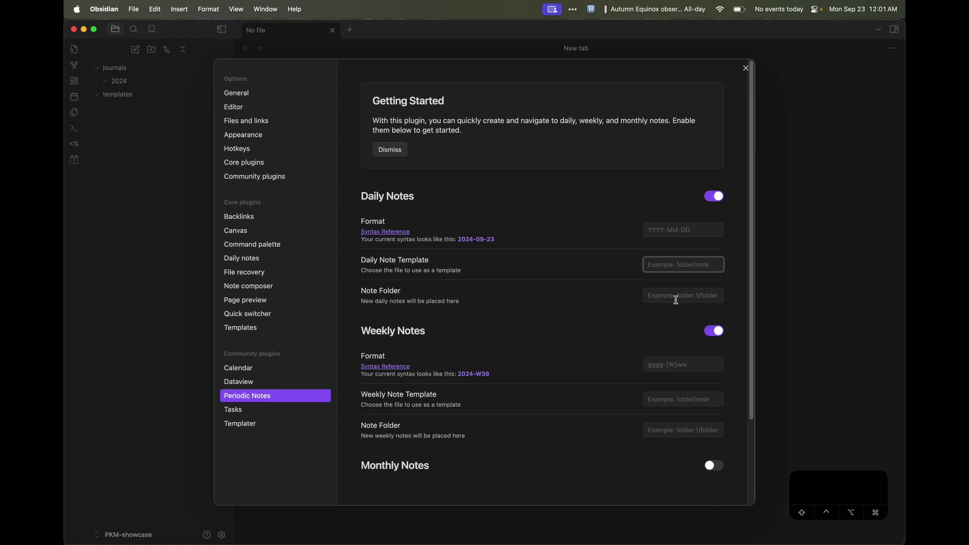
pyautogui.click(676, 297)
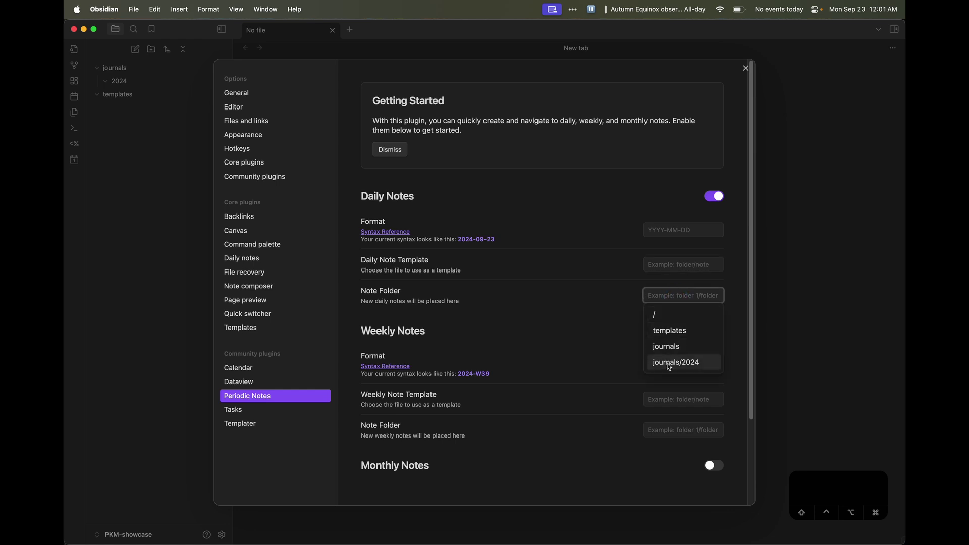
pyautogui.click(670, 362)
pyautogui.click(663, 429)
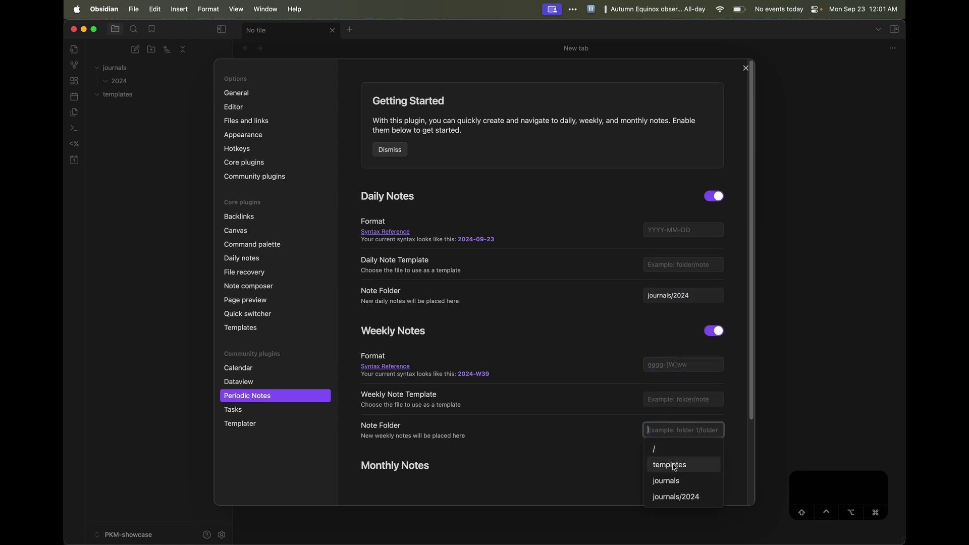
pyautogui.click(668, 497)
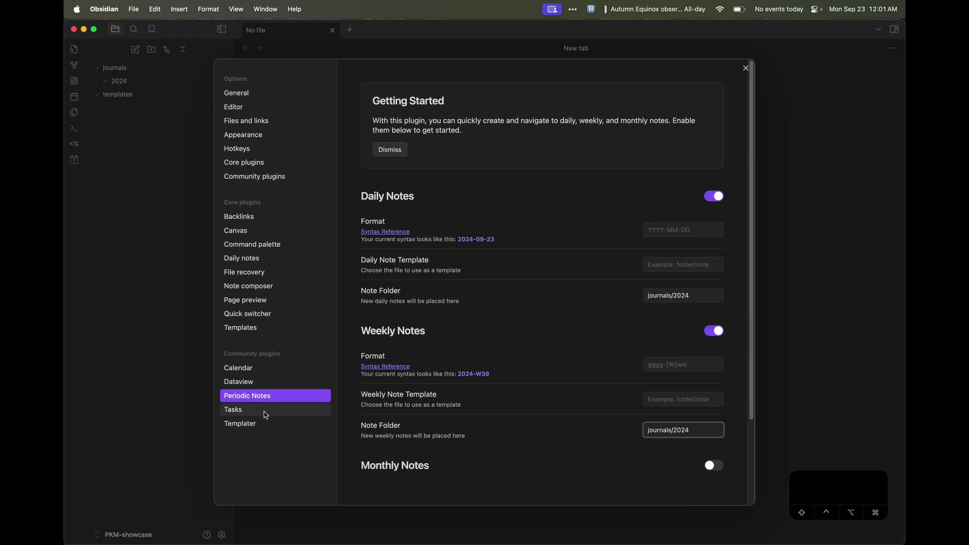
# Set Templater's template folder location to templates and enable automatic jump to cursor
pyautogui.click(259, 410)
pyautogui.click(260, 424)
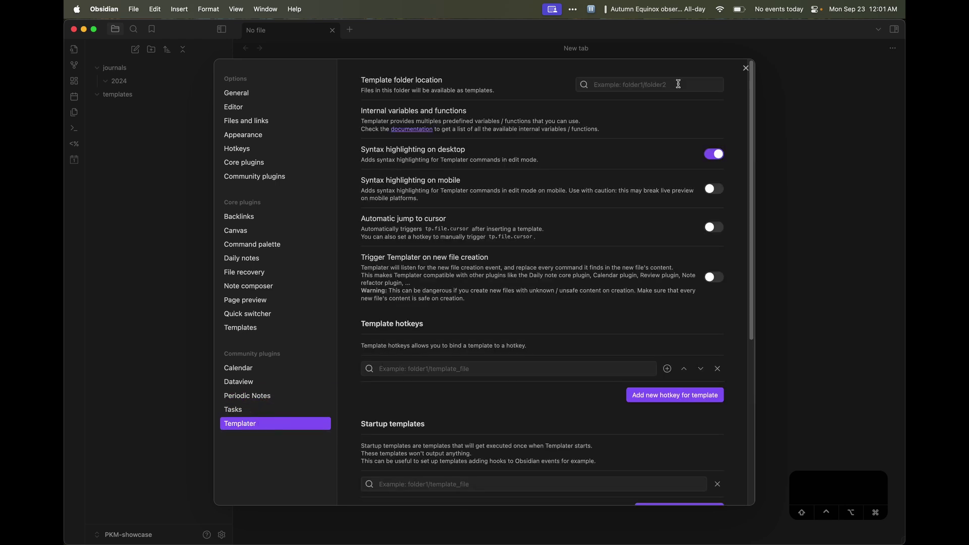
pyautogui.click(673, 83)
pyautogui.click(628, 118)
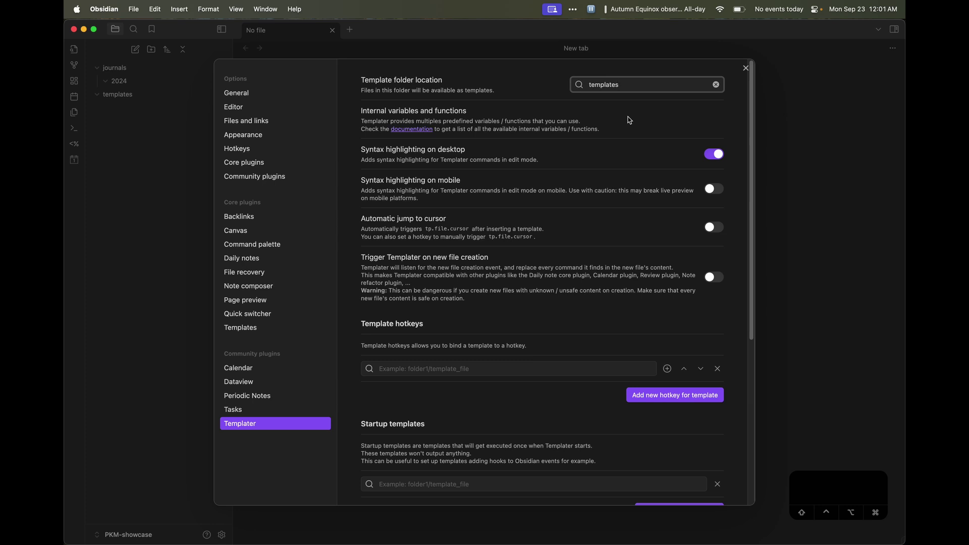
pyautogui.click(713, 228)
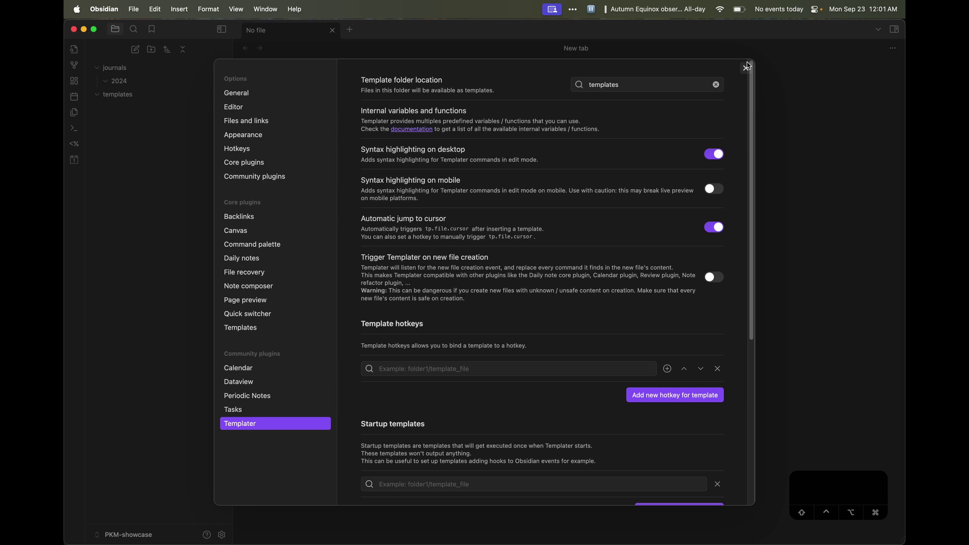
# Switch to the GitHub repository in Arc, copy the entire raw text of templates/daily_journal.md and return to Obsidian
pyautogui.press('super+Tab')
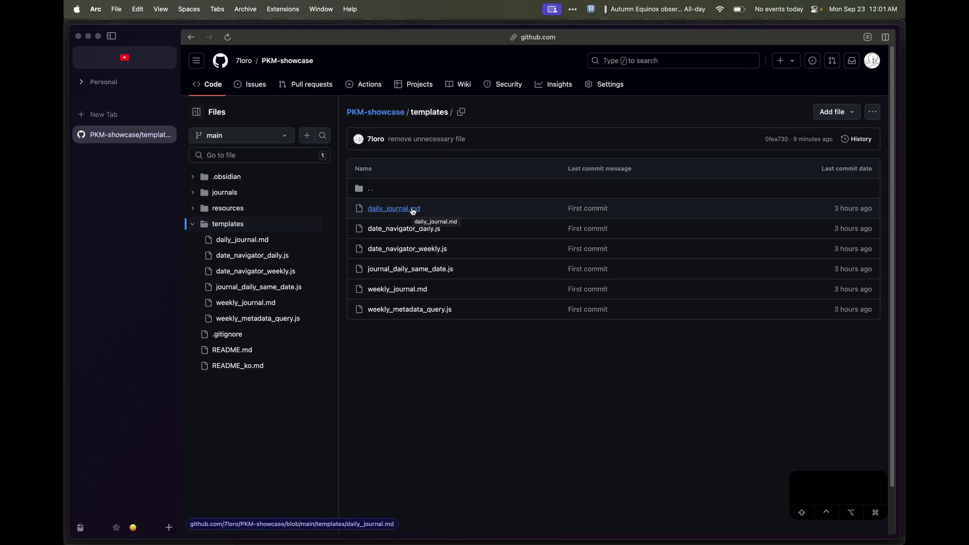
pyautogui.click(412, 209)
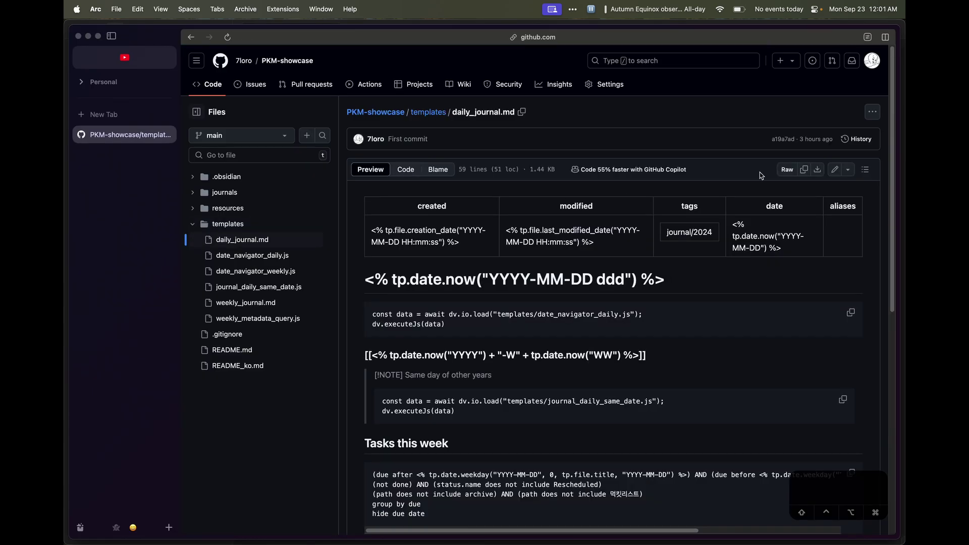
pyautogui.click(787, 169)
pyautogui.press('super+a')
pyautogui.press('super+c')
pyautogui.press('super+Tab')
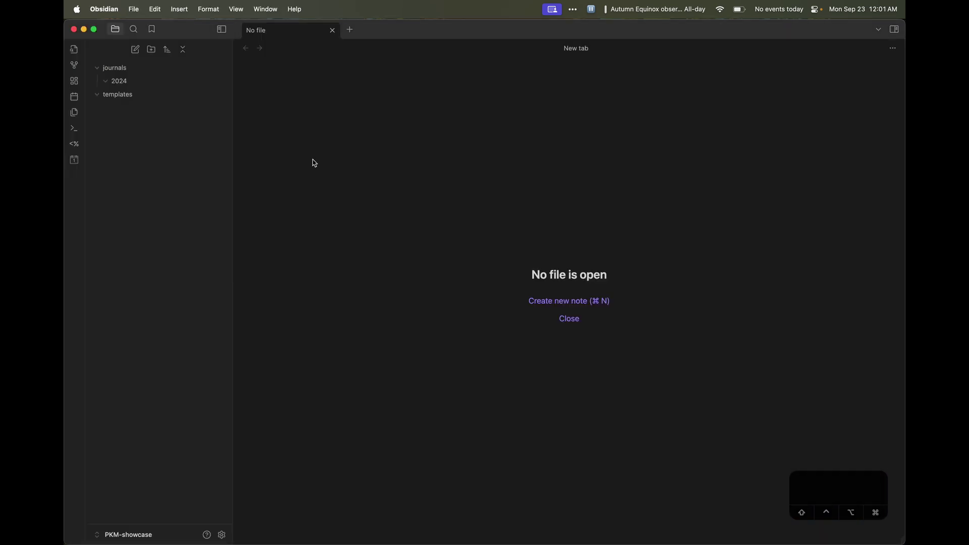
# Create a note named daily_journal in the templates folder and paste the copied template text into it
pyautogui.rightClick(116, 100)
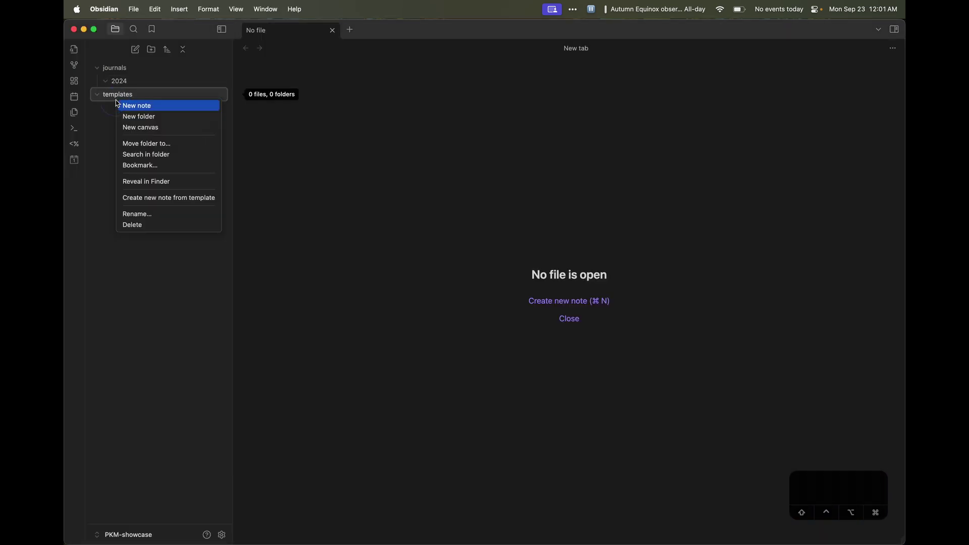
pyautogui.click(132, 106)
pyautogui.write('d')
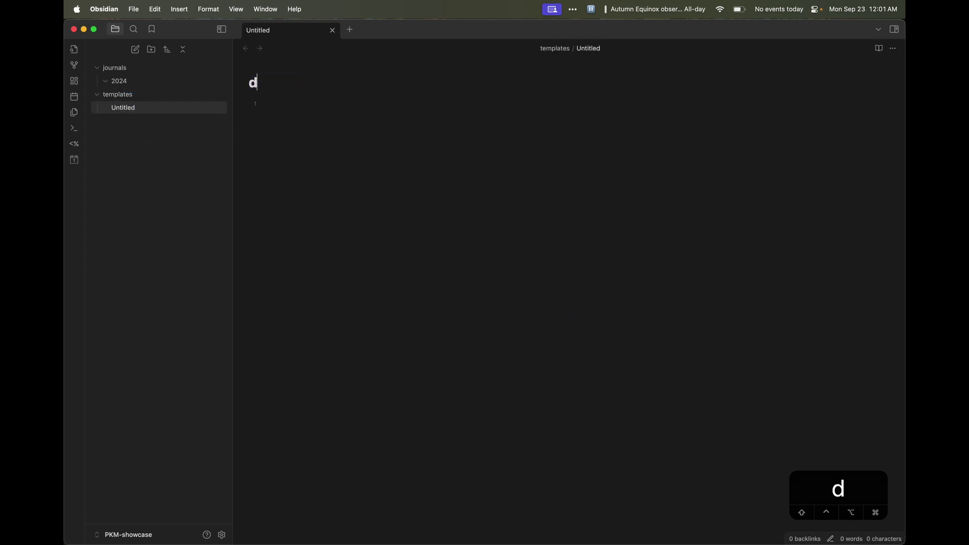
pyautogui.write('aily_journal')
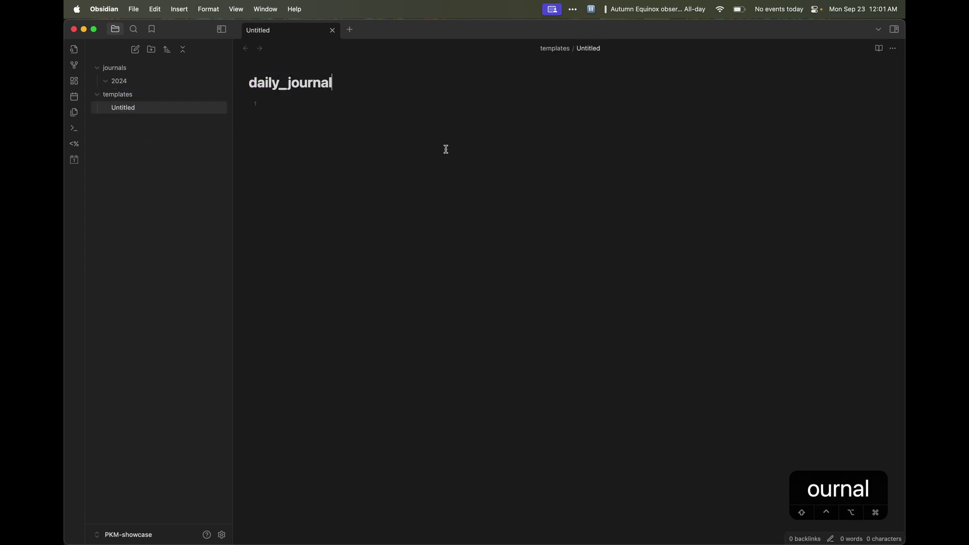
pyautogui.press('Return')
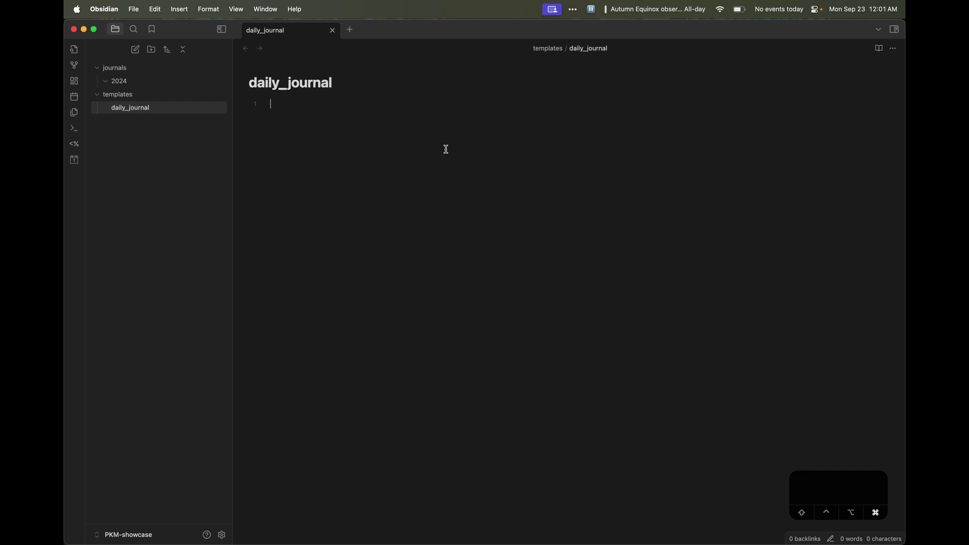
pyautogui.press('super+v')
# Examine the daily_journal template's frontmatter, date headings and the source code of the "Same day of other years" callout
pyautogui.scroll(-2, 458, 168)
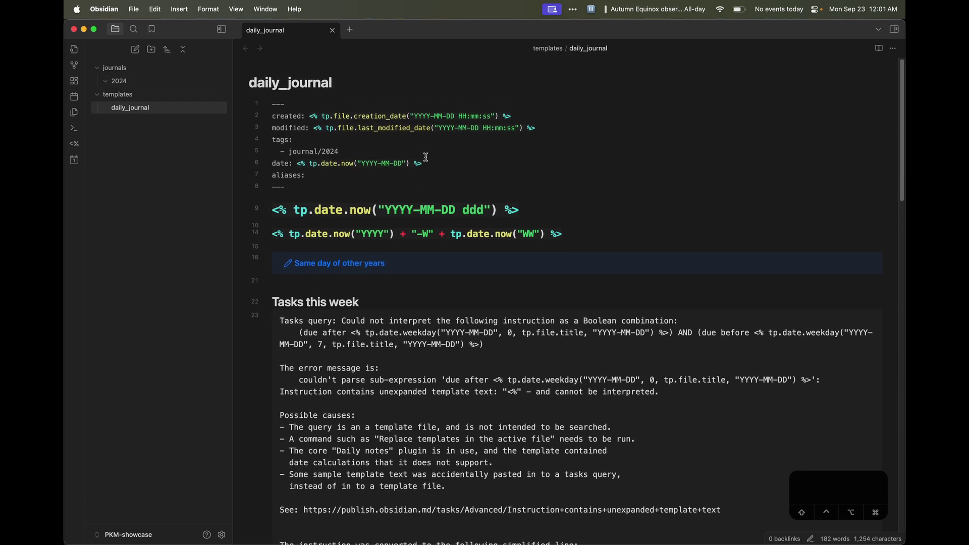
pyautogui.scroll(-1, 426, 158)
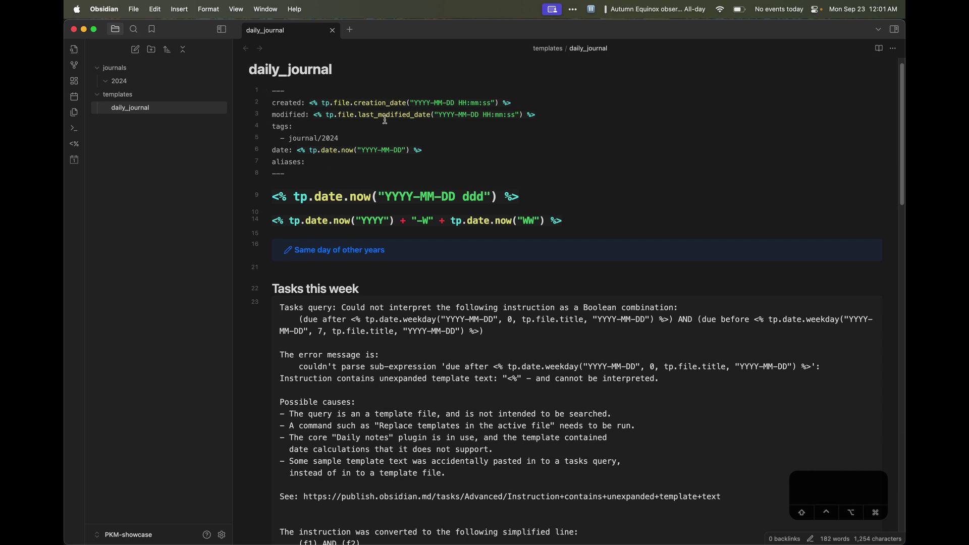
pyautogui.scroll(-2, 372, 171)
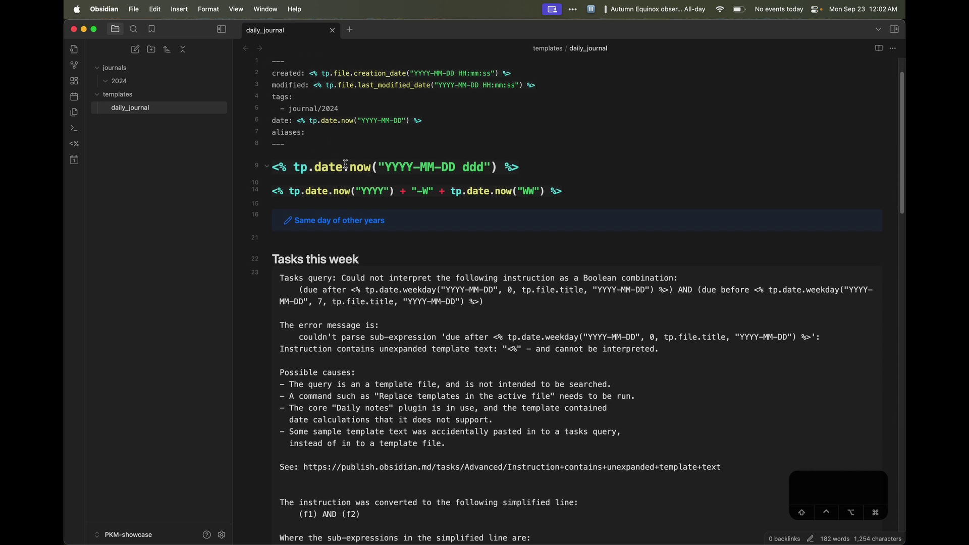
pyautogui.scroll(-2, 335, 170)
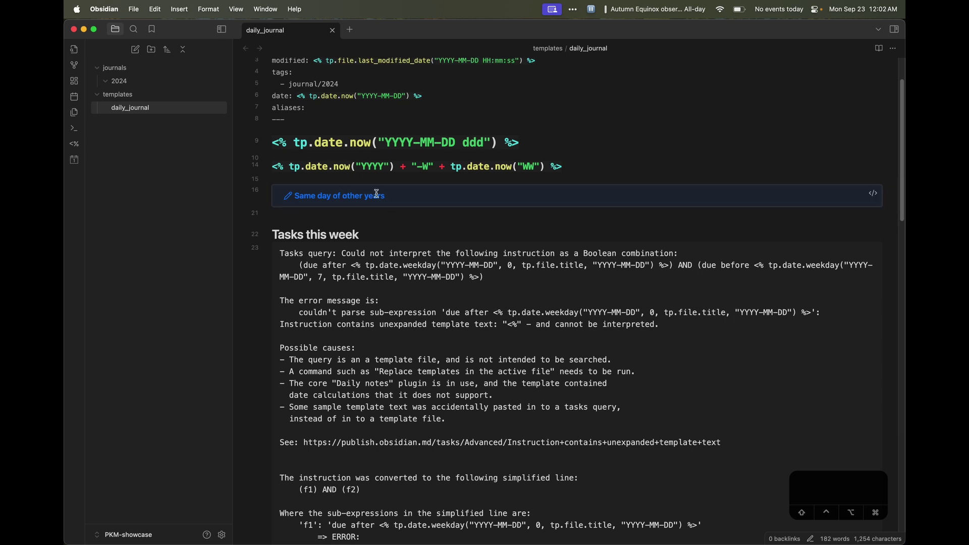
pyautogui.click(873, 193)
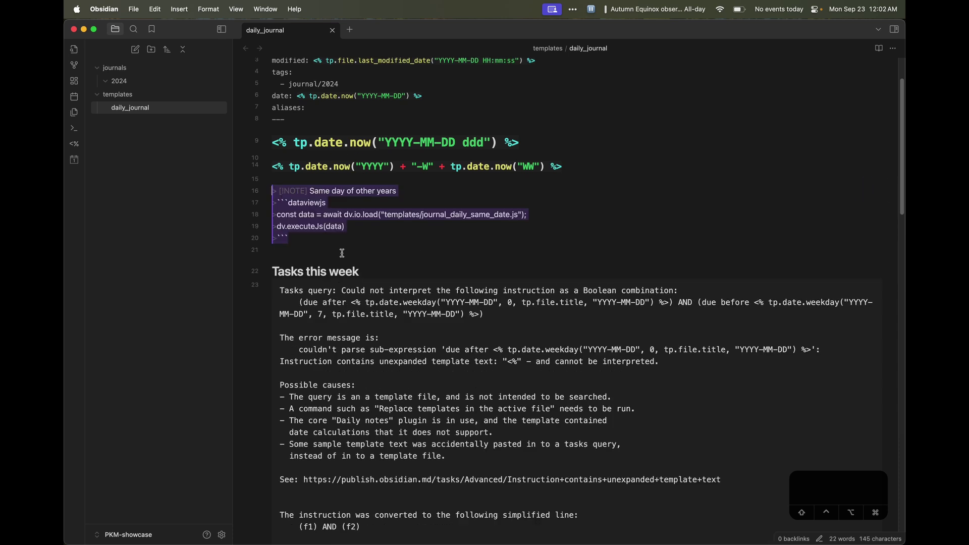
pyautogui.scroll(-2, 547, 169)
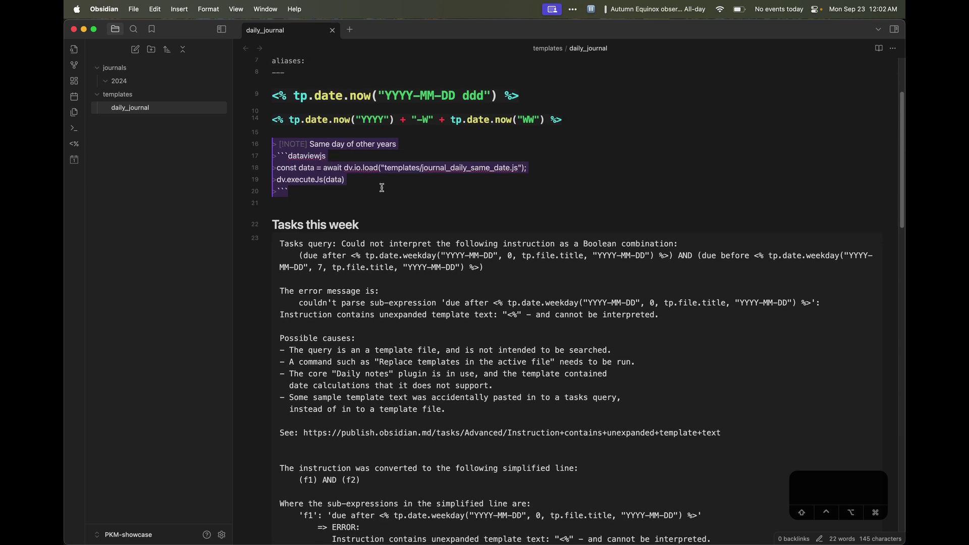
pyautogui.click(359, 199)
# Remove the "AND (path does not include 먹킷리스트)" condition from the Tasks this week query in daily_journal
pyautogui.scroll(-5, 371, 227)
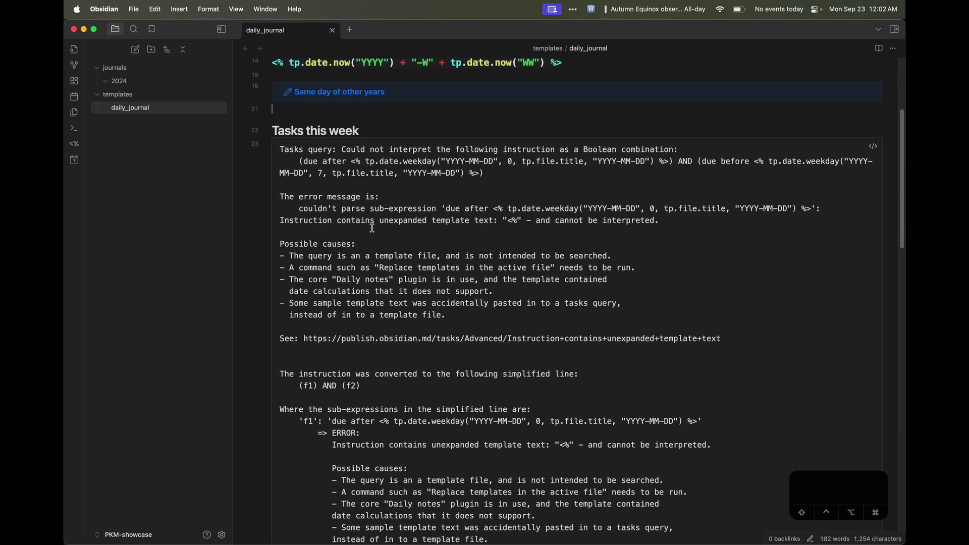
pyautogui.scroll(-3, 372, 229)
pyautogui.scroll(5, 371, 228)
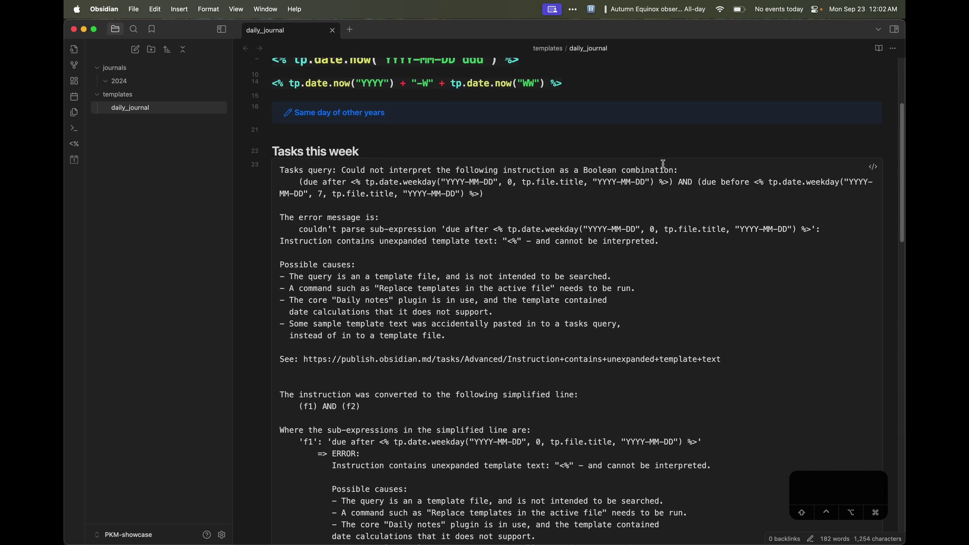
pyautogui.click(874, 169)
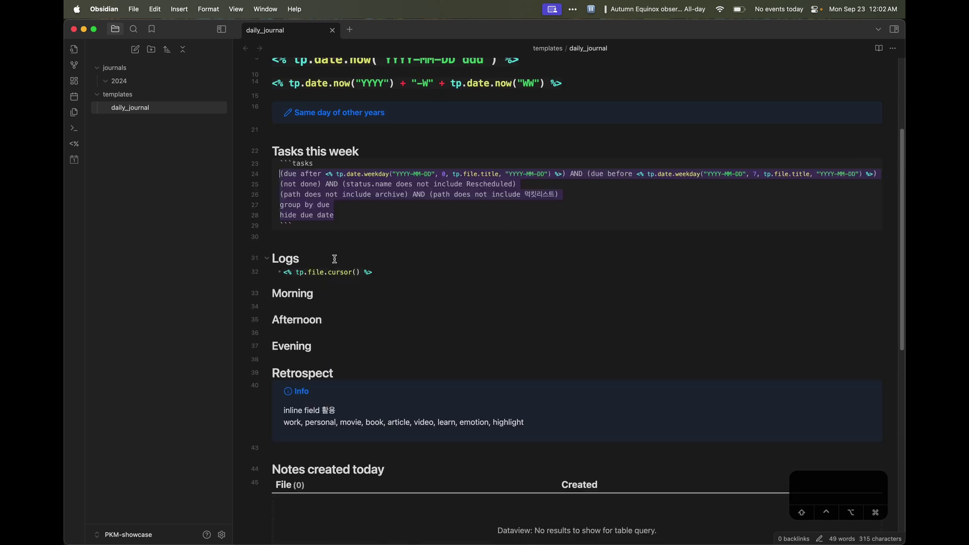
pyautogui.click(428, 194)
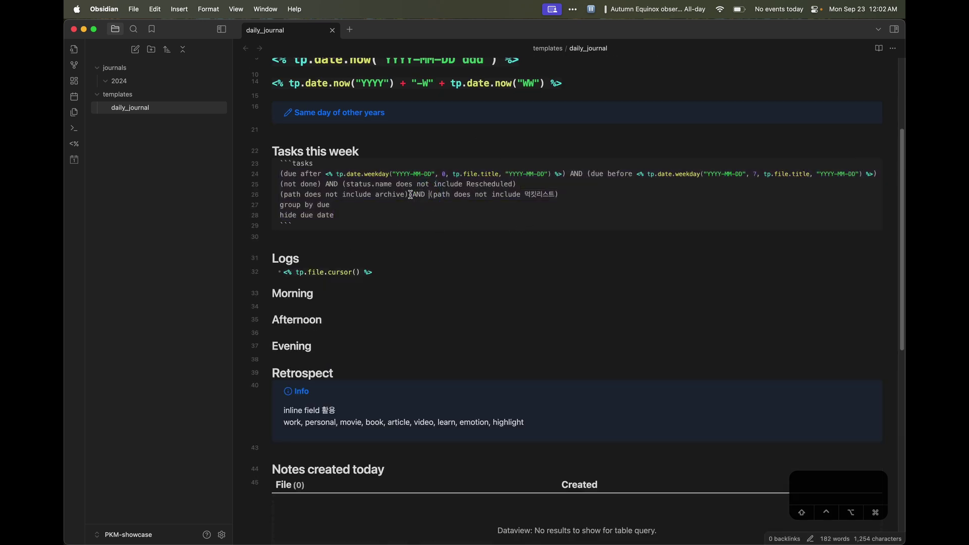
pyautogui.press('shift+super+Right')
pyautogui.press('BackSpace')
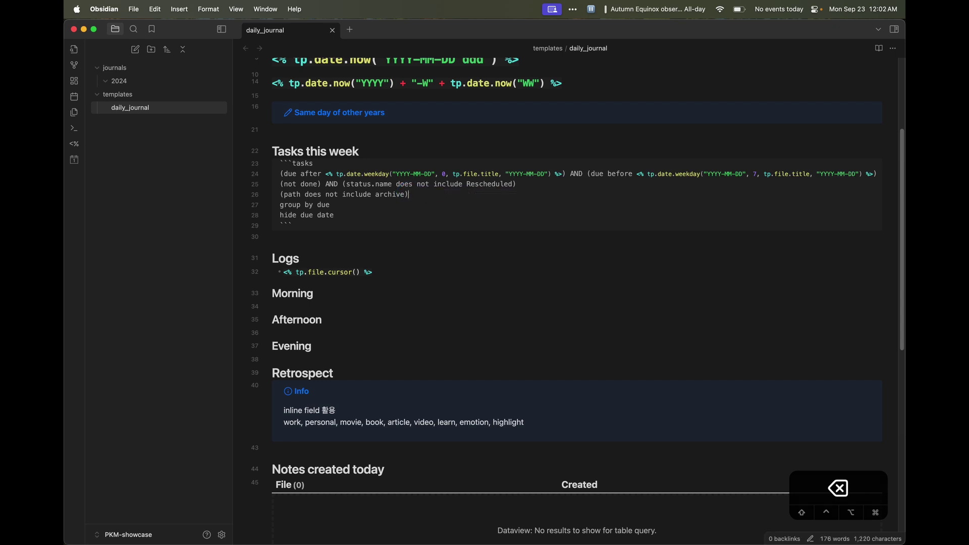
pyautogui.click(403, 275)
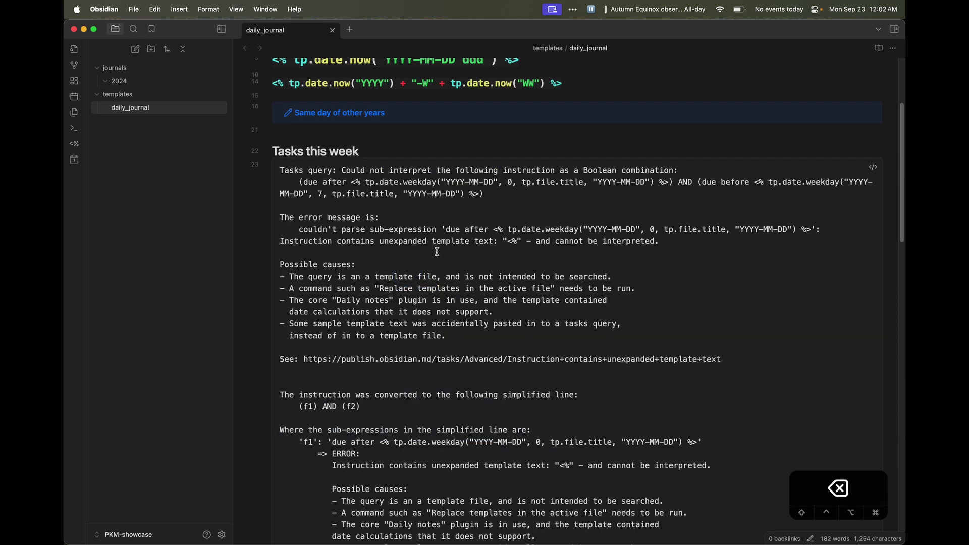
# Review the remaining sections of daily_journal and the Dataview query source under Notes created today
pyautogui.scroll(-10, 451, 174)
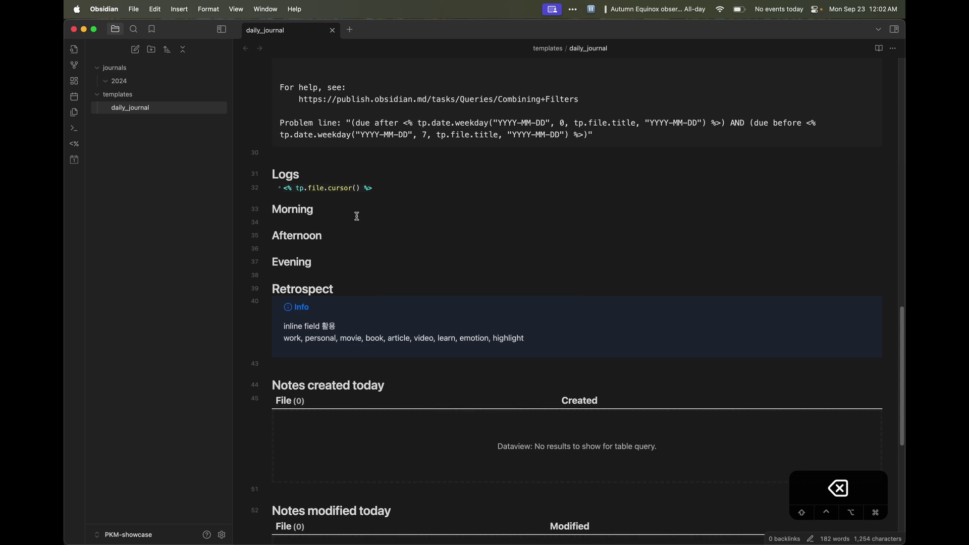
pyautogui.scroll(-5, 325, 227)
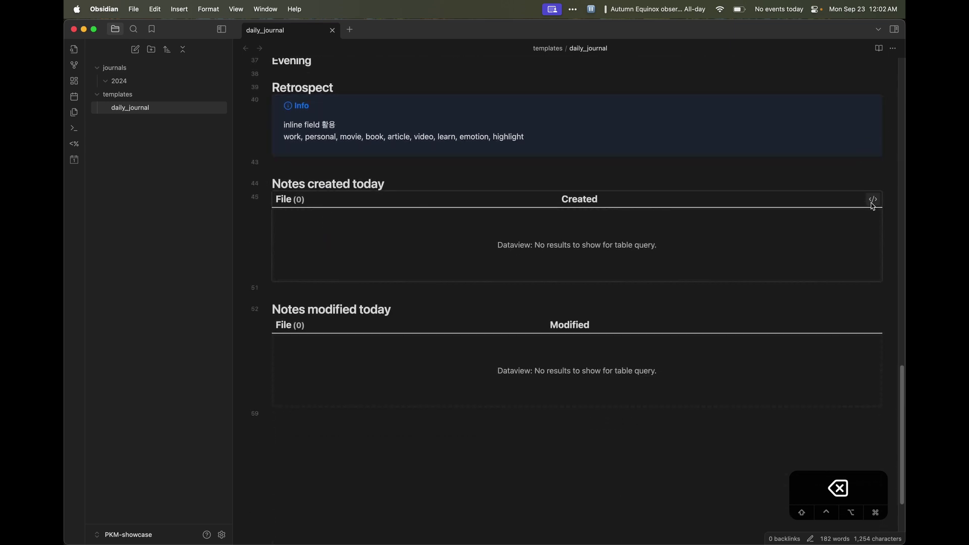
pyautogui.click(871, 202)
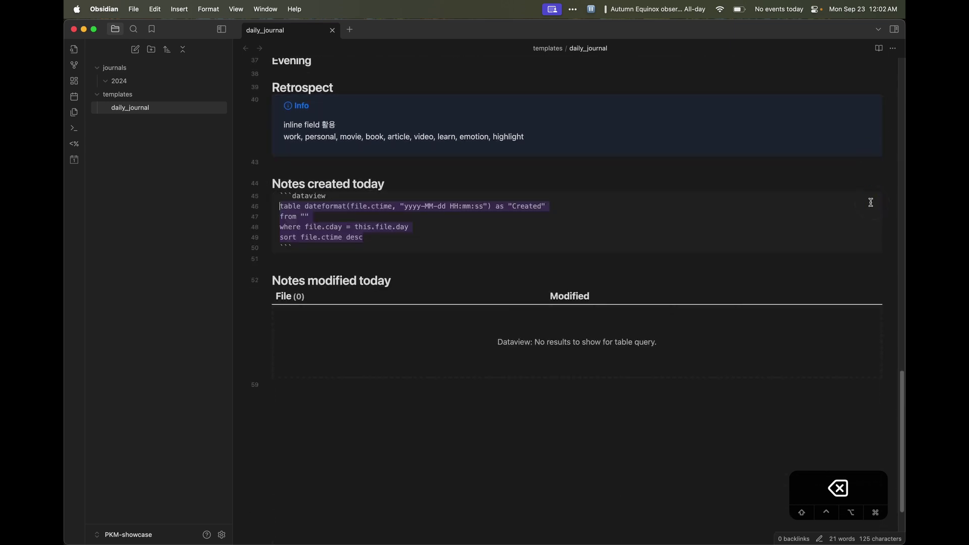
pyautogui.click(531, 164)
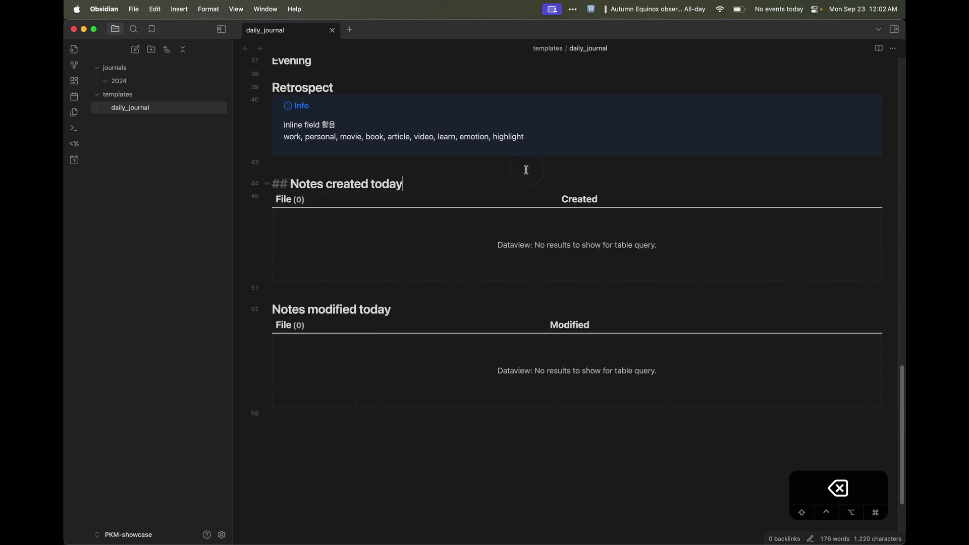
# Create a new note named weekly_journal and move it into the templates folder
pyautogui.click(135, 49)
pyautogui.write('d')
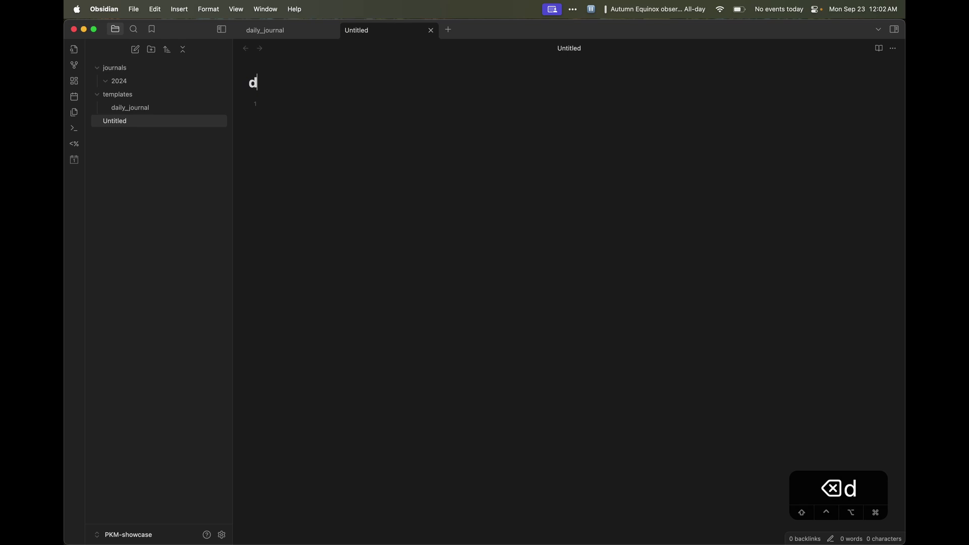
pyautogui.press('BackSpace')
pyautogui.write('weekly_journal')
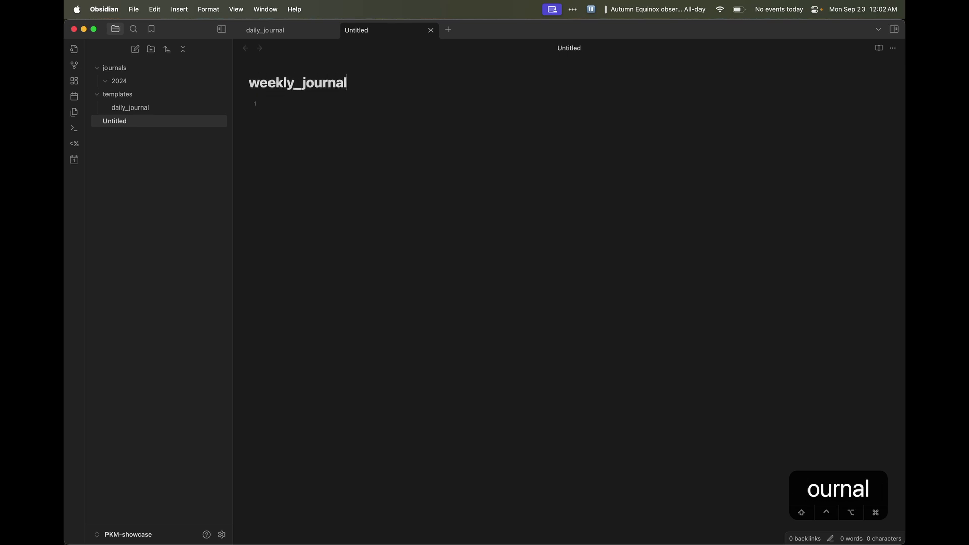
pyautogui.press('Return')
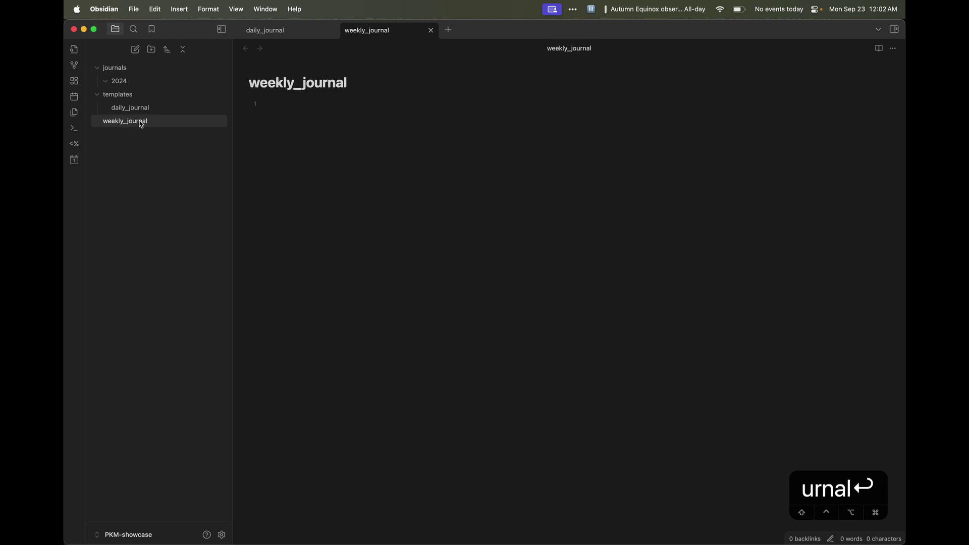
pyautogui.moveTo(142, 125); pyautogui.dragTo(157, 95)
# Switch to the GitHub repository in Arc, copy the entire raw text of templates/weekly_journal.md and return to Obsidian
pyautogui.press('super+Tab')
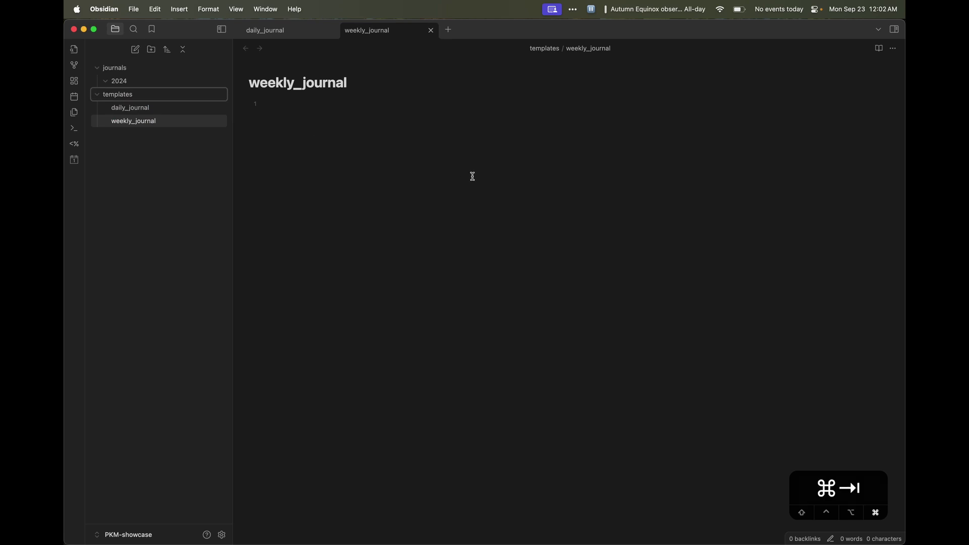
pyautogui.click(473, 179)
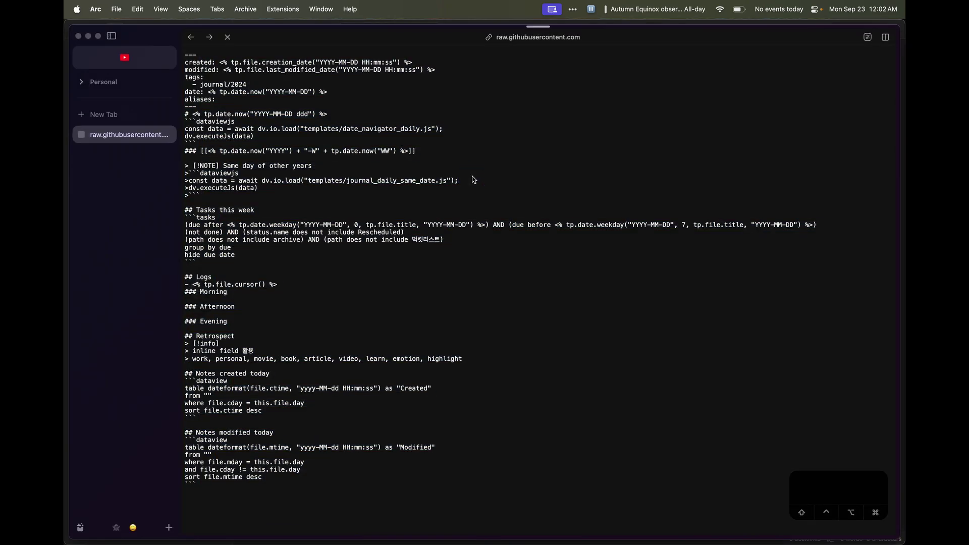
pyautogui.press('super+bracketleft')
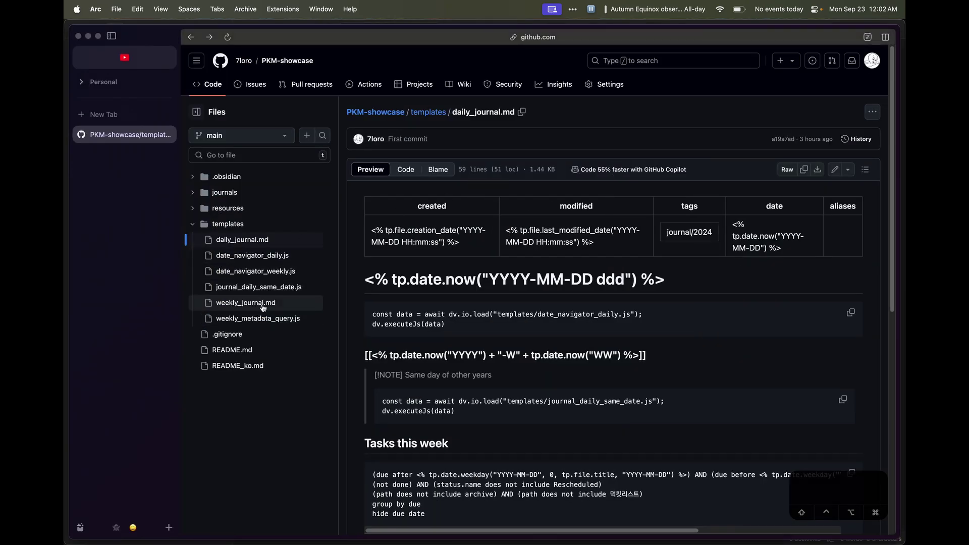
pyautogui.click(262, 304)
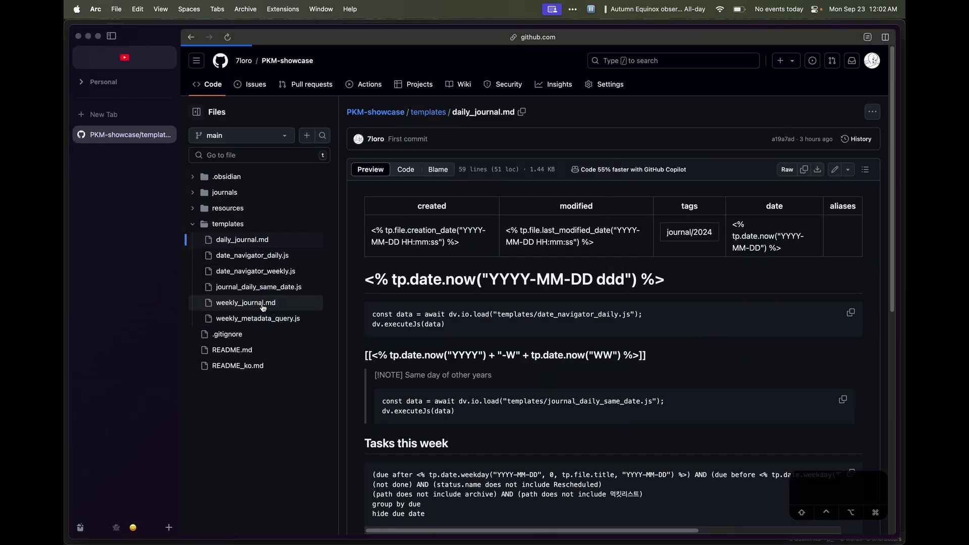
pyautogui.click(818, 172)
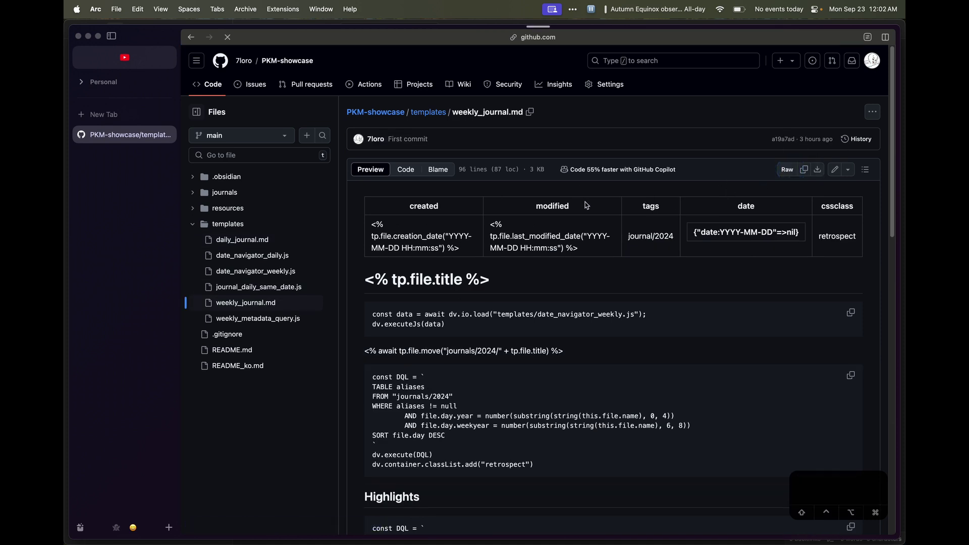
pyautogui.press('super+a')
pyautogui.press('super+c')
pyautogui.press('super+Tab')
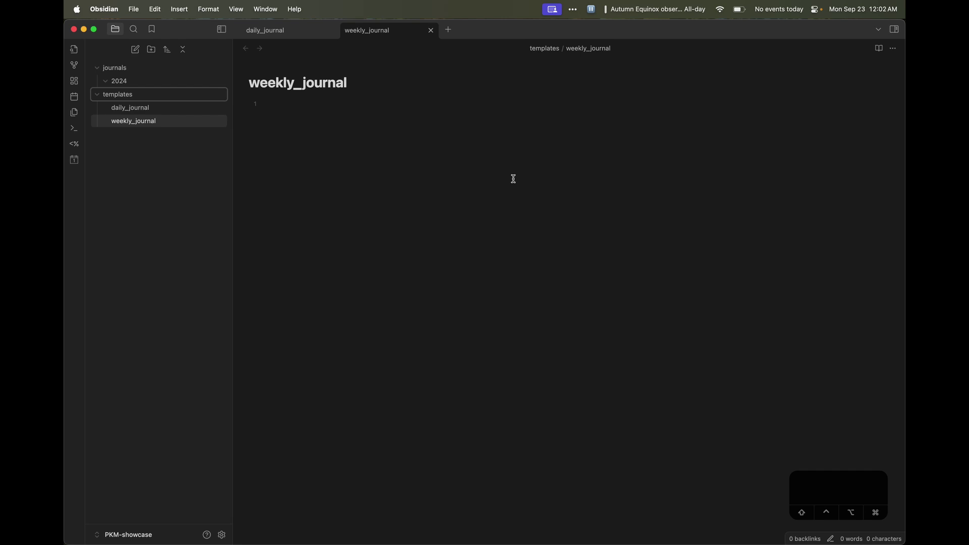
# Paste the copied template text into the weekly_journal note and look over its sections
pyautogui.click(514, 178)
pyautogui.press('super+v')
pyautogui.scroll(-10, 439, 207)
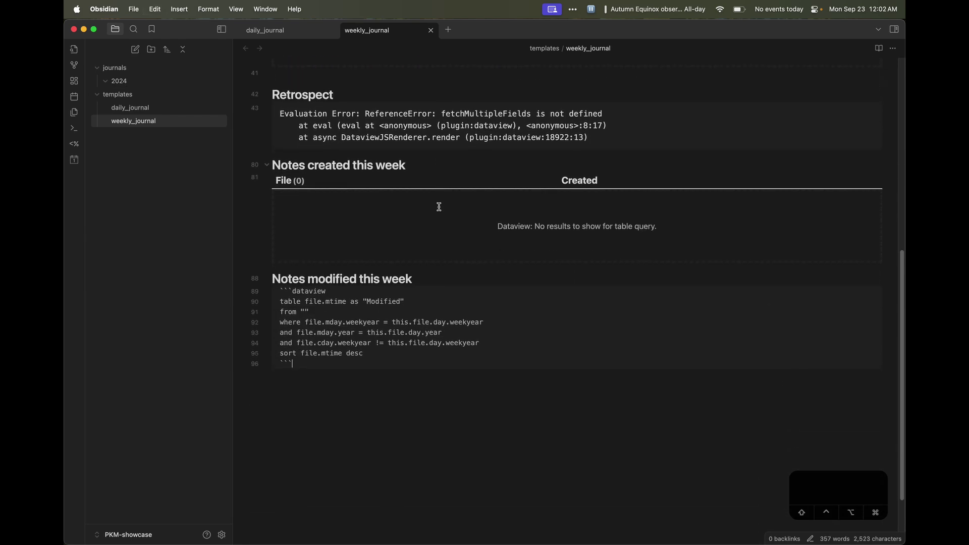
pyautogui.scroll(5, 348, 398)
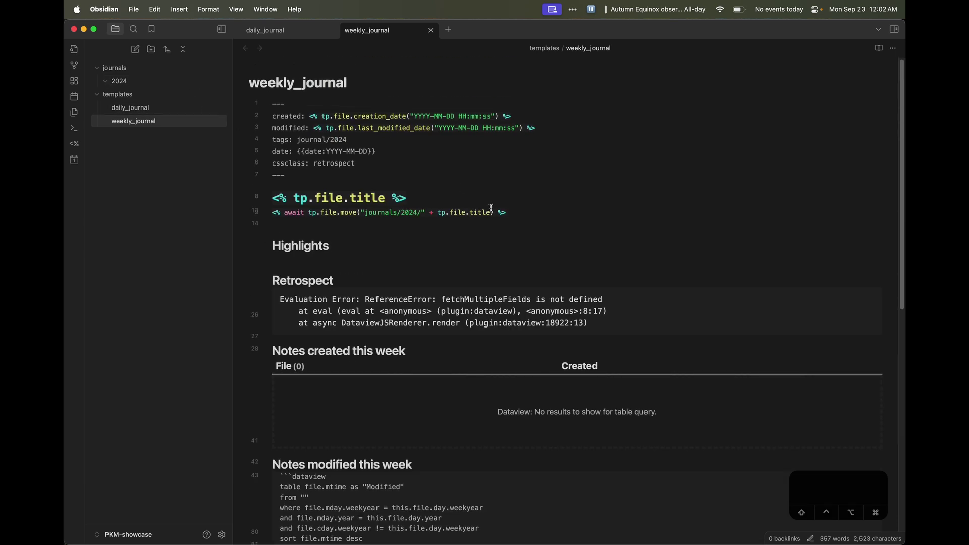
# In the Periodic Notes settings, assign templates/daily_journal as the daily note template and templates/weekly_journal as the weekly note template
pyautogui.press('super+comma')
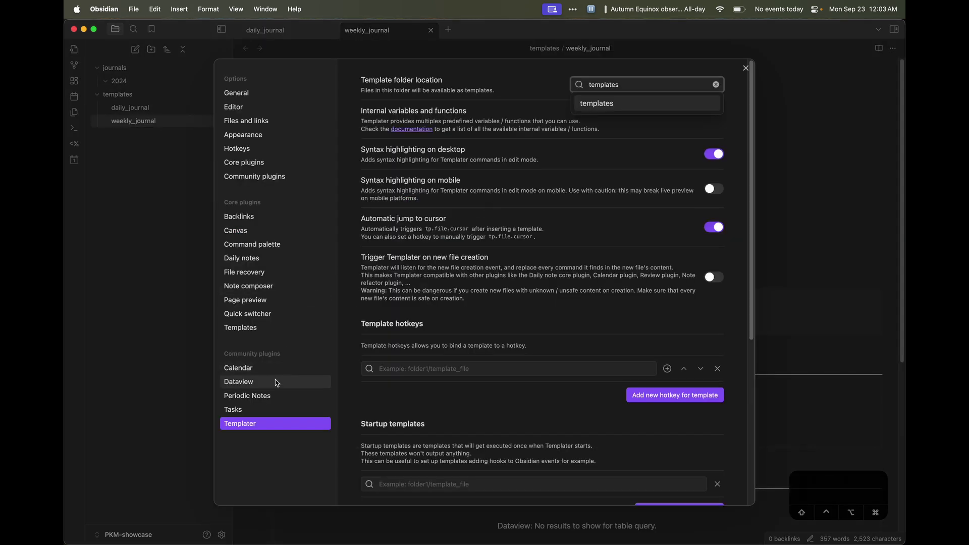
pyautogui.click(266, 395)
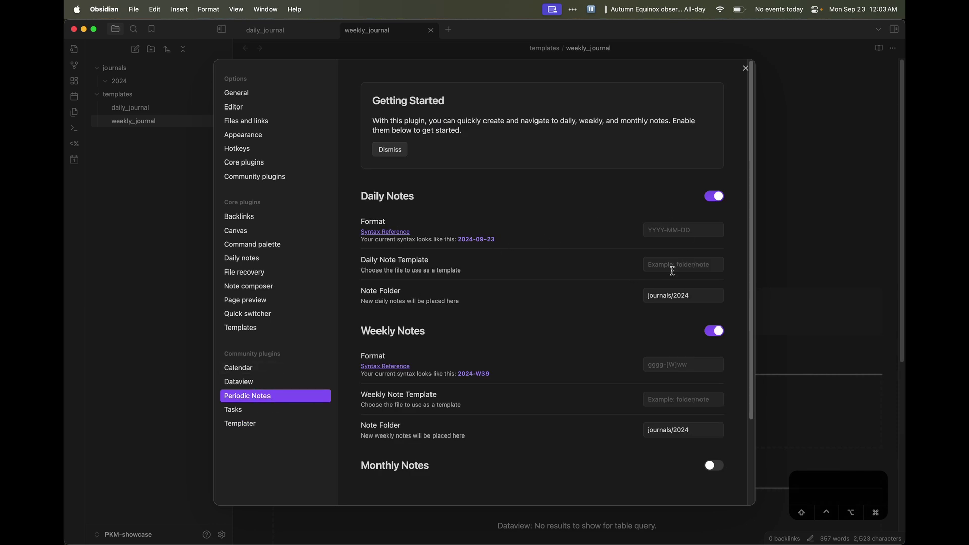
pyautogui.click(686, 264)
pyautogui.click(689, 285)
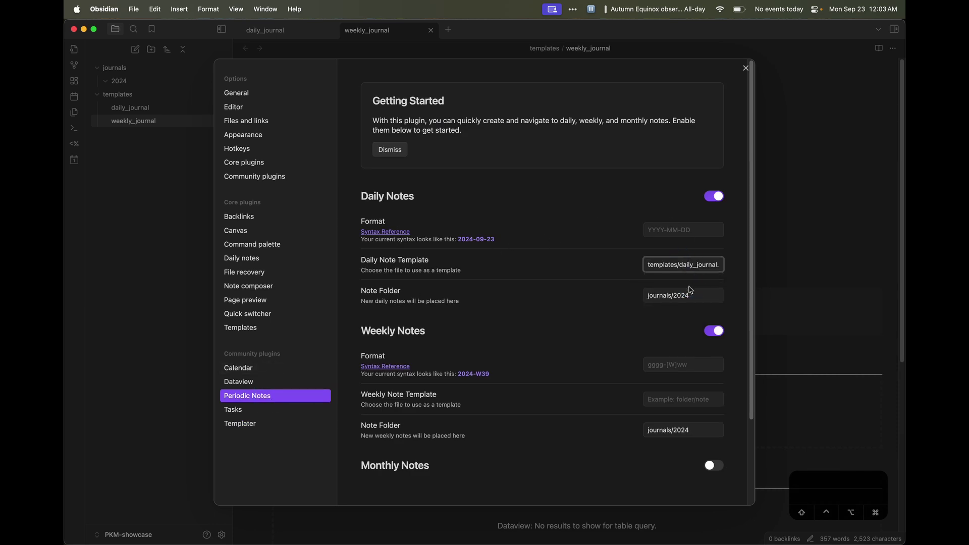
pyautogui.click(668, 399)
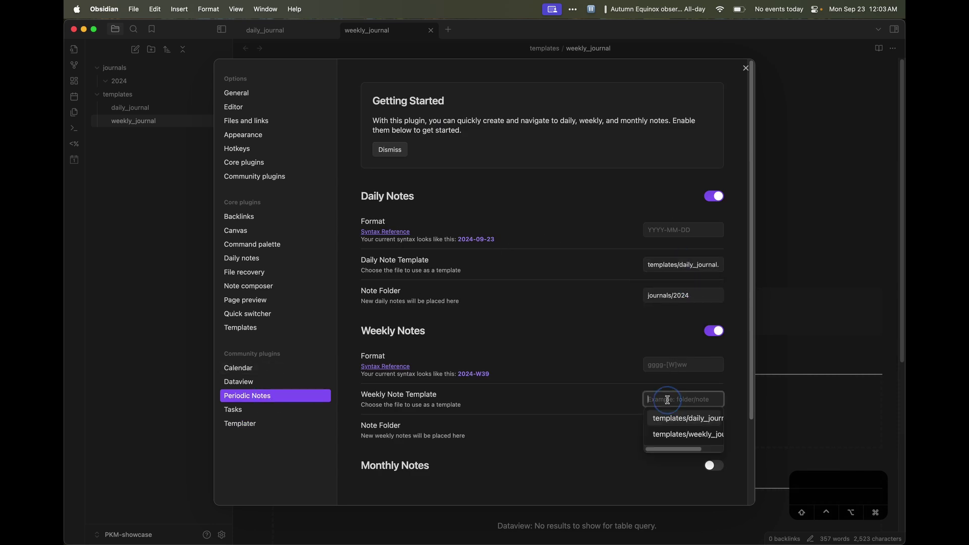
pyautogui.click(681, 435)
pyautogui.click(746, 67)
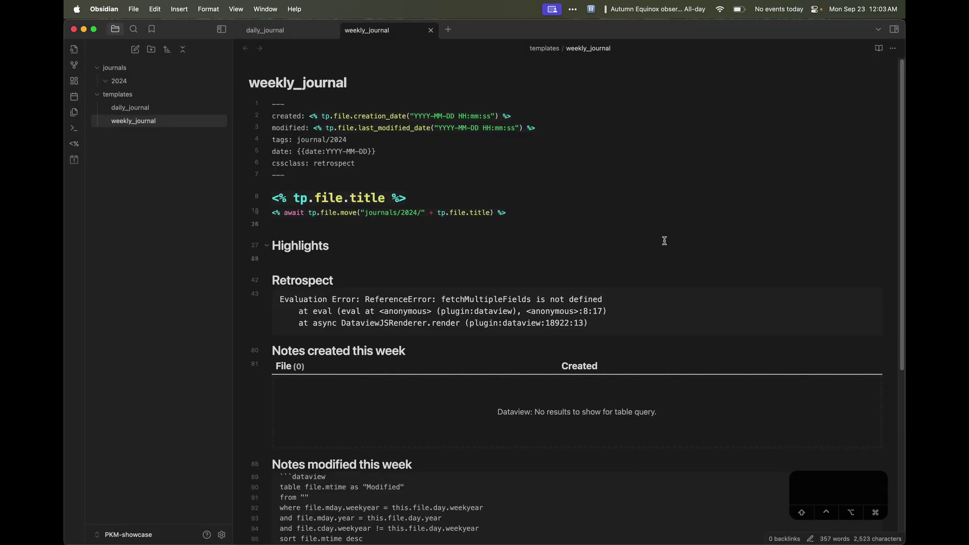
# Create today's daily note by running the Periodic Notes command Open daily note
pyautogui.press('super+p')
pyautogui.write('daily')
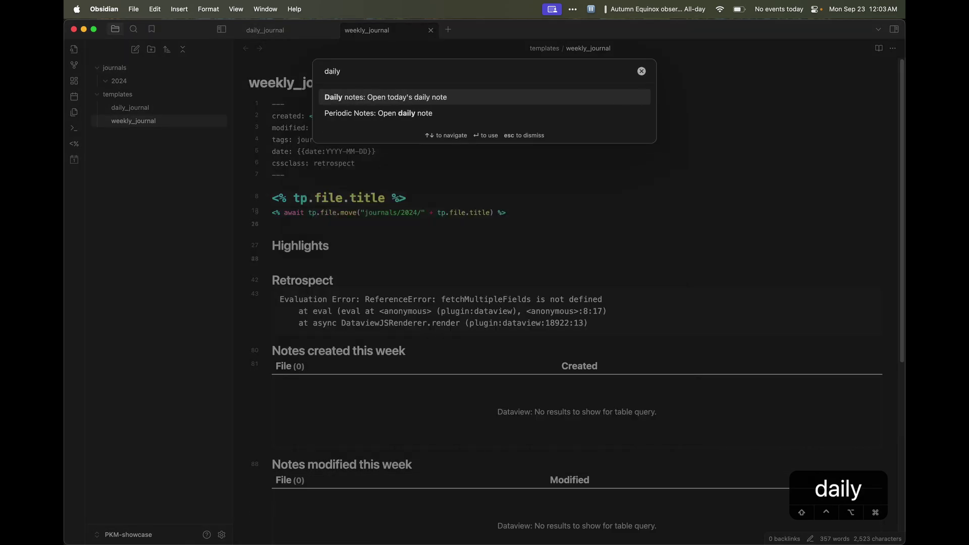
pyautogui.press('Down')
pyautogui.press('Return')
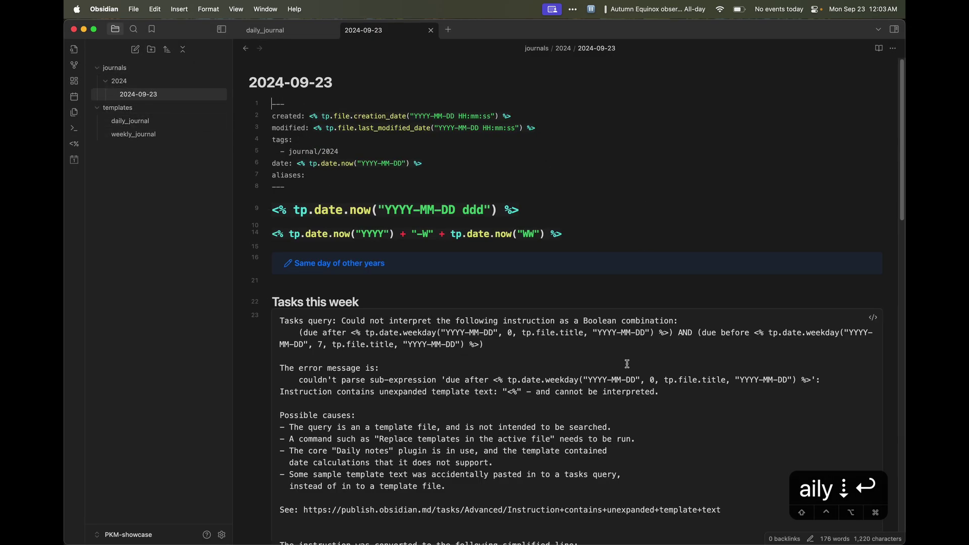
# Run Templater's Replace templates in the active file on the daily note 2024-09-23
pyautogui.press('super+p')
pyautogui.write('rep')
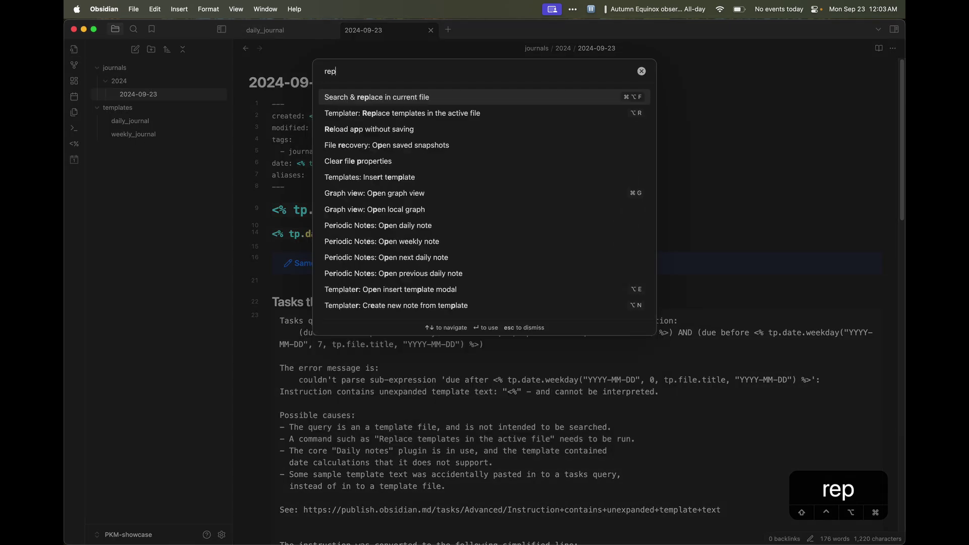
pyautogui.write('lace')
pyautogui.press('Down')
pyautogui.press('Return')
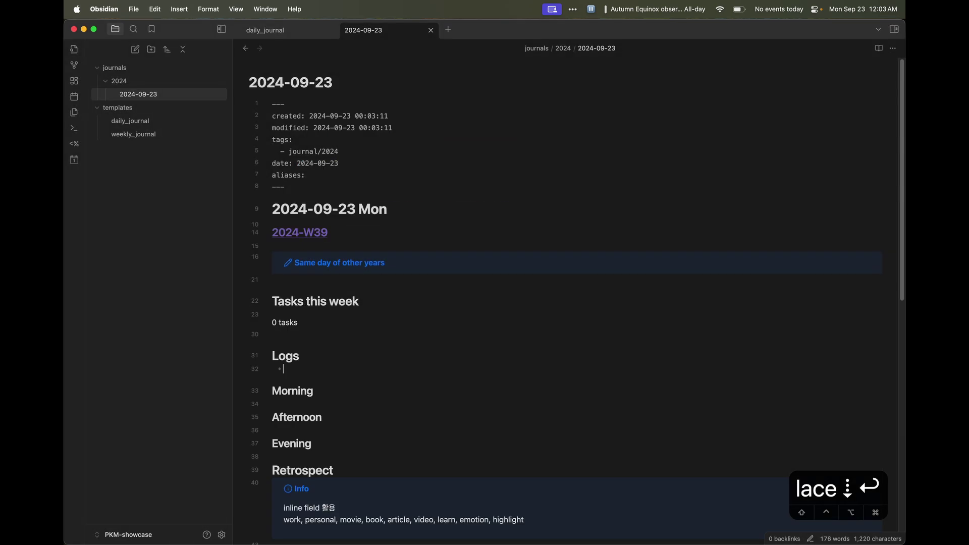
# Examine the daily note's sections and the dataviewjs block between the date heading and the week link
pyautogui.scroll(-10, 464, 384)
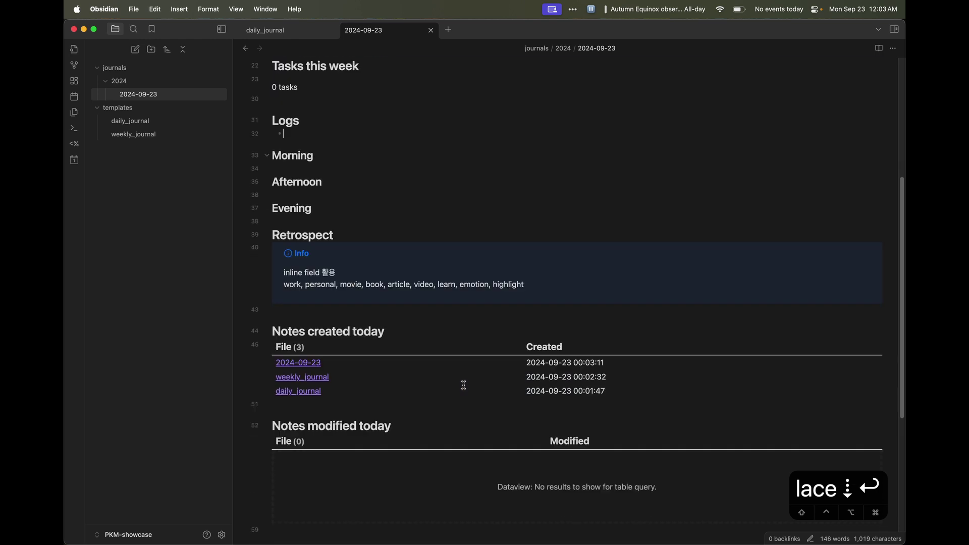
pyautogui.scroll(7, 463, 384)
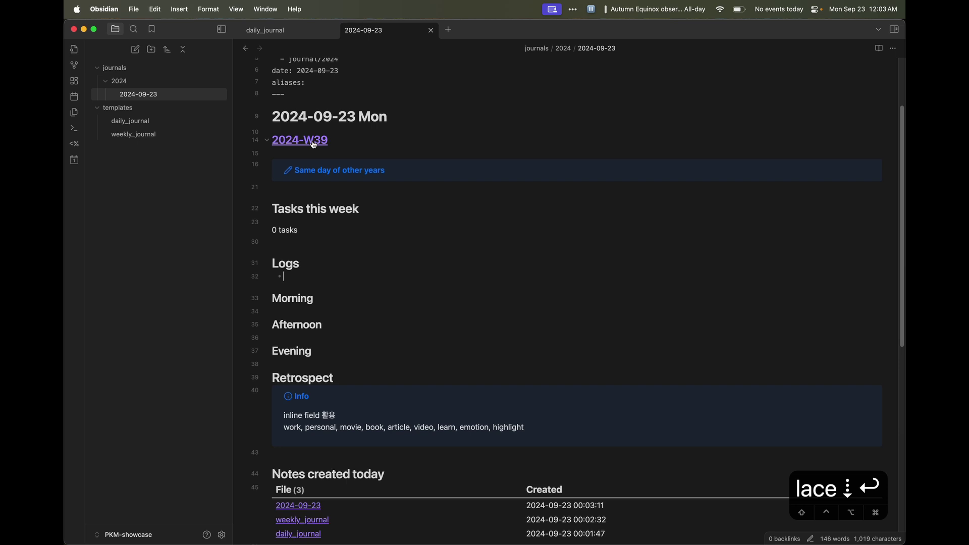
pyautogui.scroll(3, 367, 203)
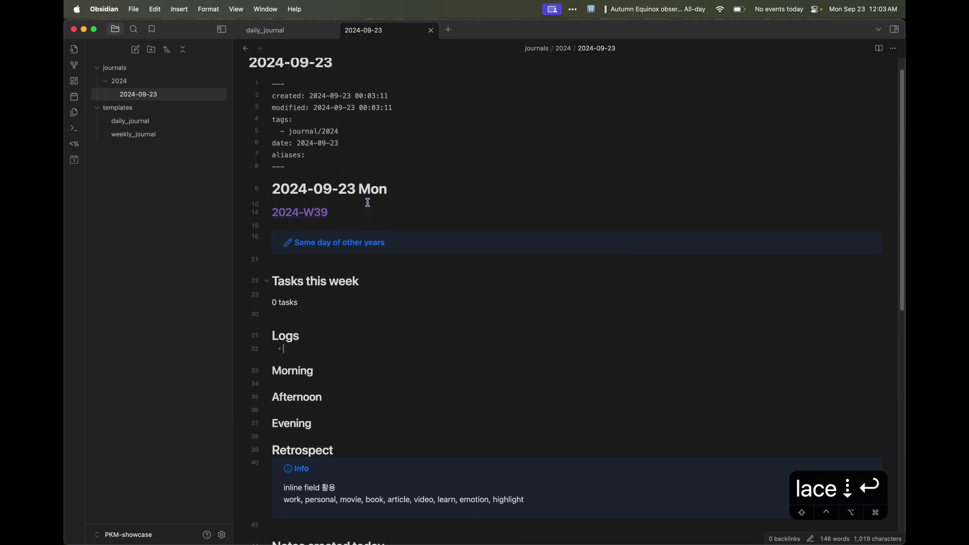
pyautogui.click(414, 190)
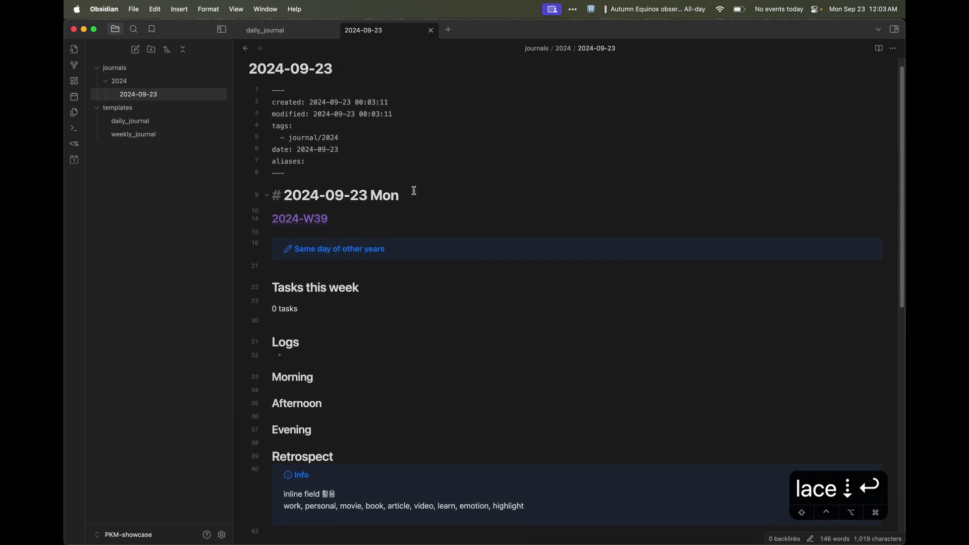
pyautogui.press('Down')
pyautogui.press('Up')
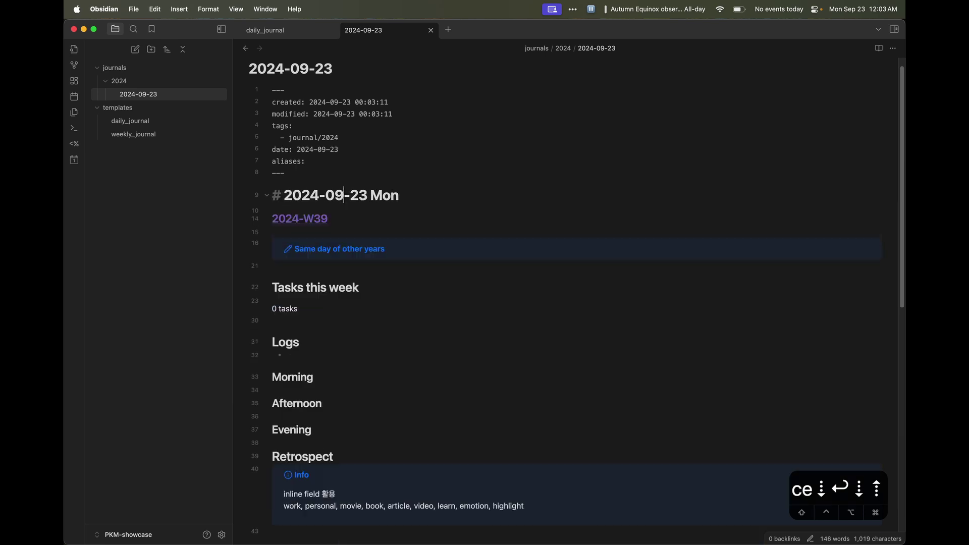
pyautogui.press('Down')
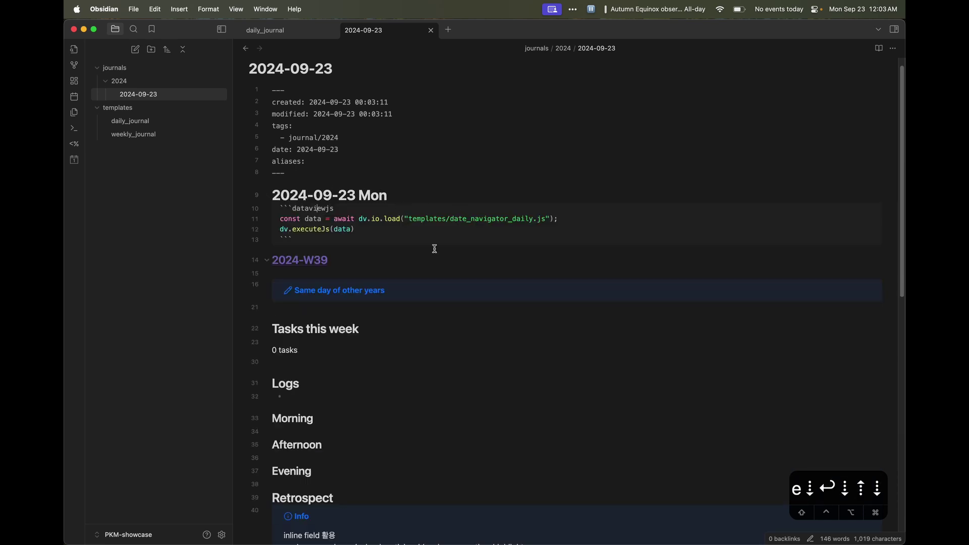
pyautogui.click(466, 191)
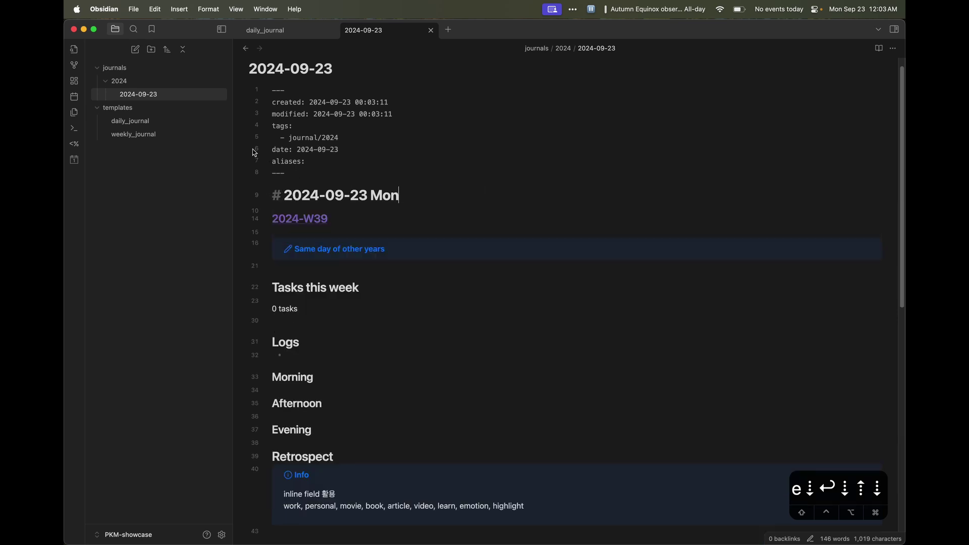
# Switch to the GitHub repository in Arc, copy the entire code of templates/date_navigator_daily.js and return to Obsidian
pyautogui.press('super+Tab')
pyautogui.click(449, 201)
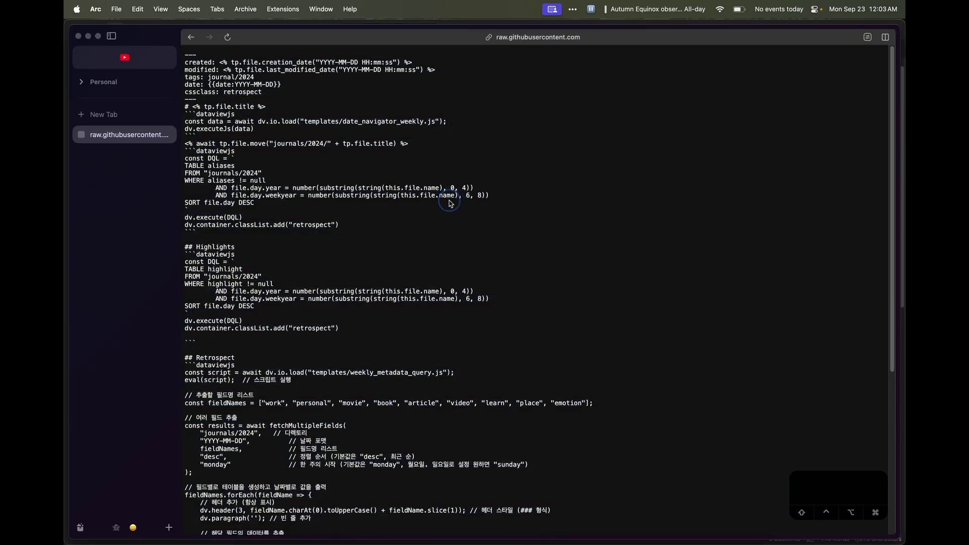
pyautogui.hscroll(-5, 449, 201)
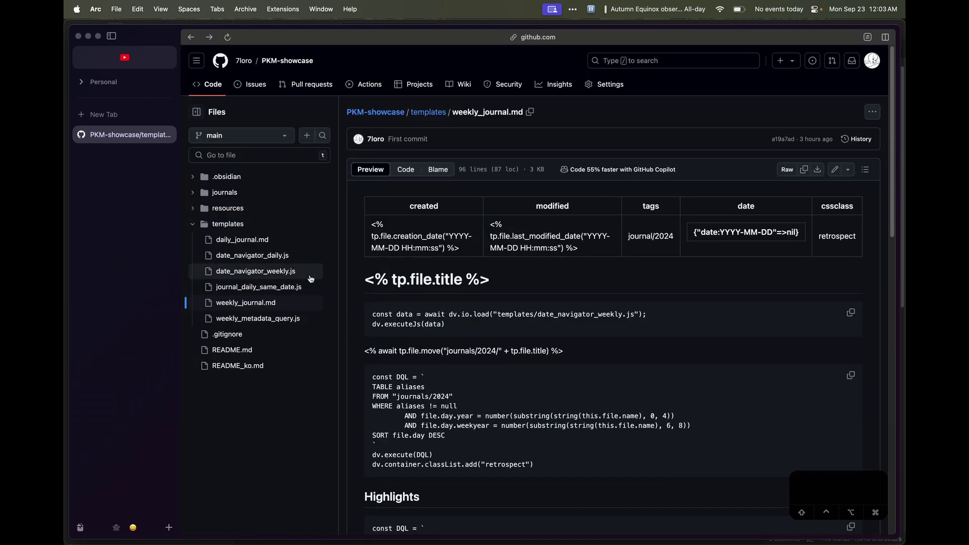
pyautogui.click(284, 257)
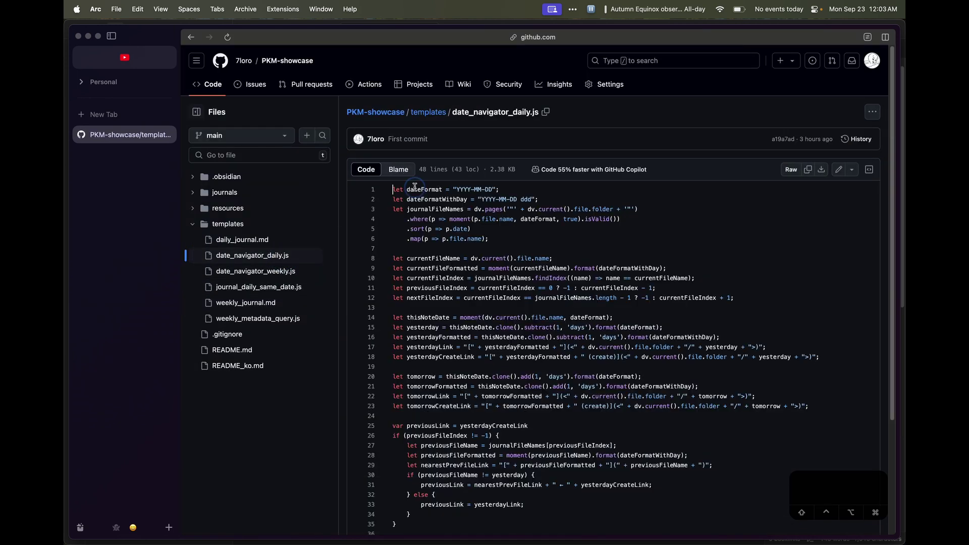
pyautogui.press('super+a')
pyautogui.press('super+c')
pyautogui.press('super+Tab')
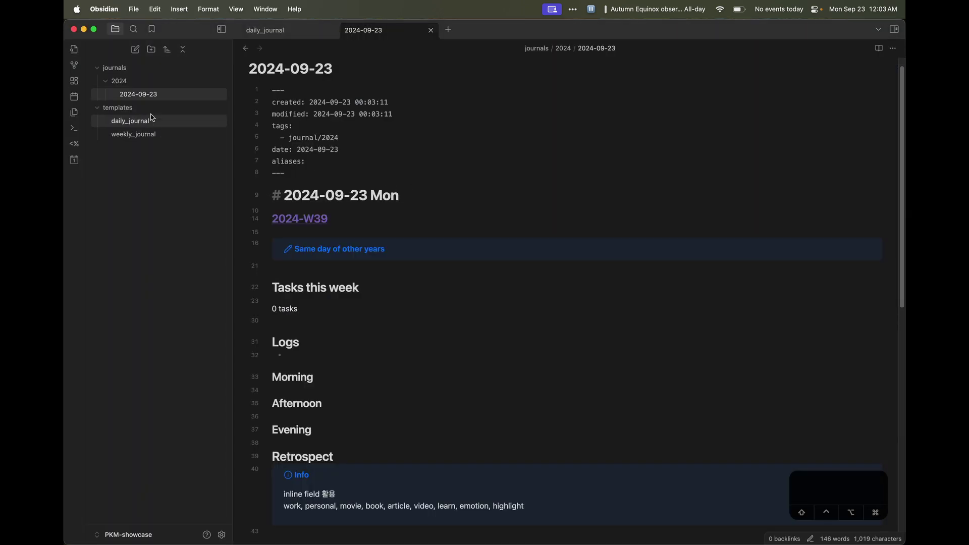
pyautogui.rightClick(146, 108)
pyautogui.click(170, 114)
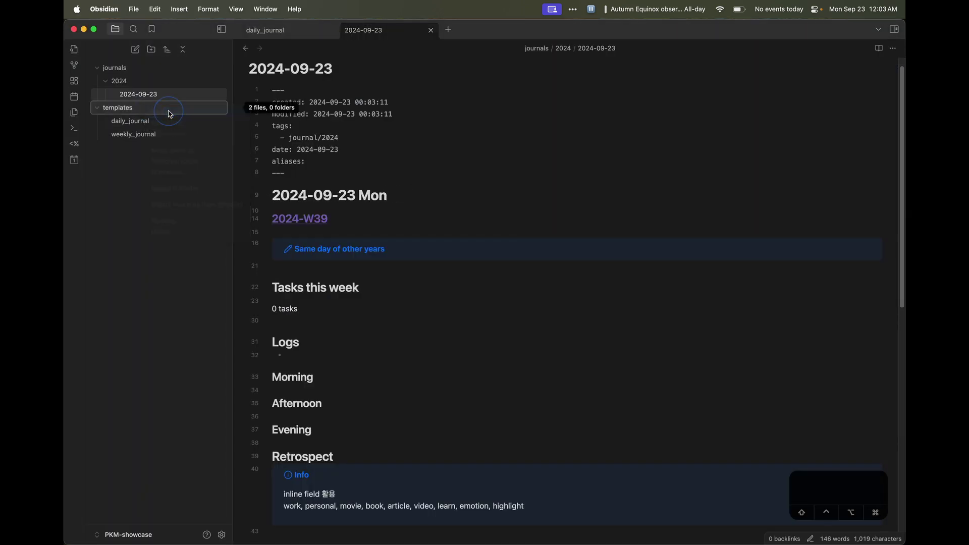
pyautogui.write('date_')
pyautogui.press('Escape')
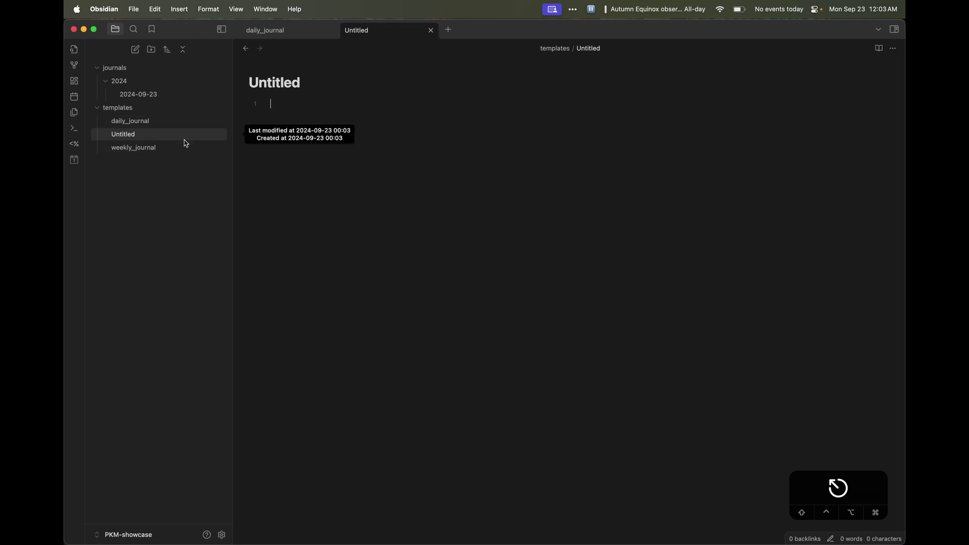
pyautogui.press('super+p')
pyautogui.write('dele')
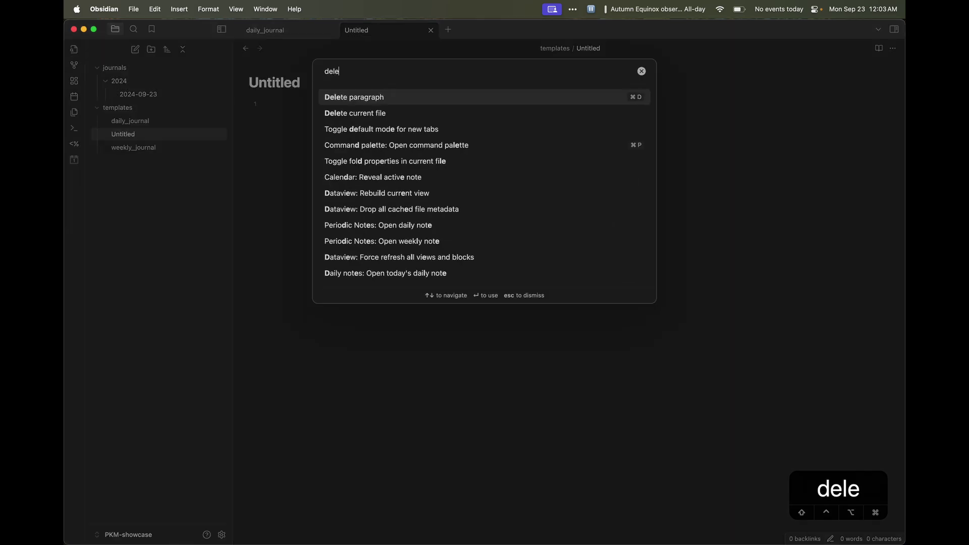
pyautogui.press('Down')
pyautogui.press('Up')
pyautogui.press('Down')
pyautogui.press('Return')
# Switch to the WezTerm terminal, clear it, change into the PKM-showcase directory and list its contents
pyautogui.press('super+Tab')
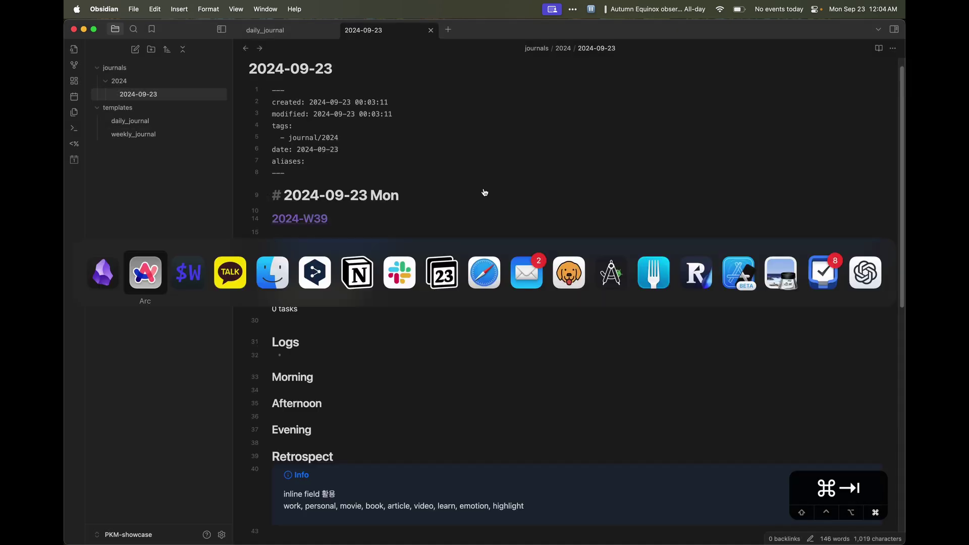
pyautogui.press('super+Tab')
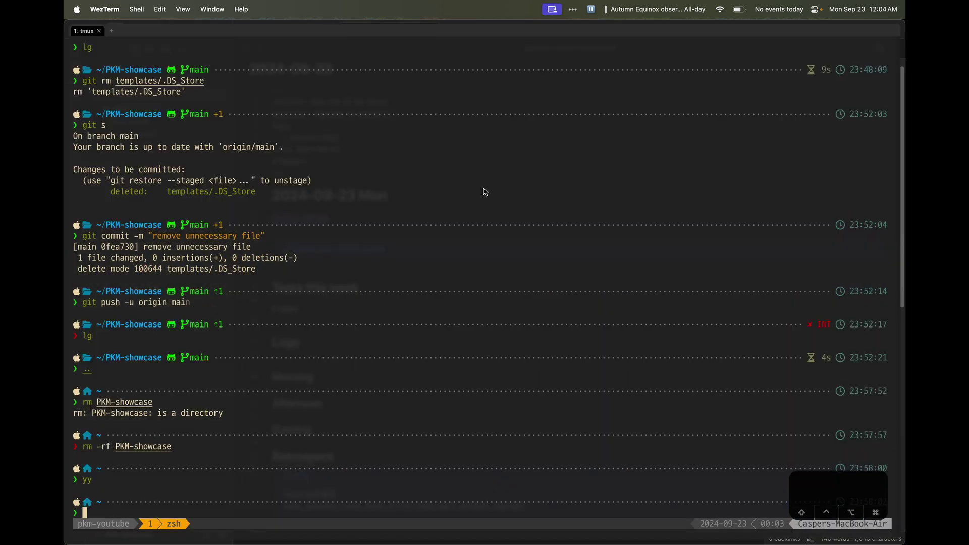
pyautogui.write('clear')
pyautogui.press('Return')
pyautogui.write('cd PKM')
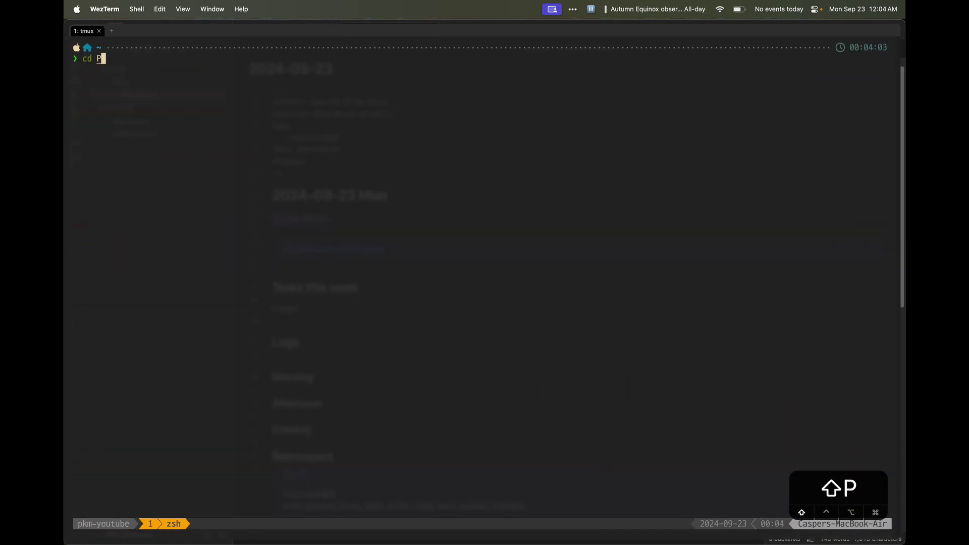
pyautogui.press('Tab')
pyautogui.press('Tab')
pyautogui.press('Return')
pyautogui.press('Return')
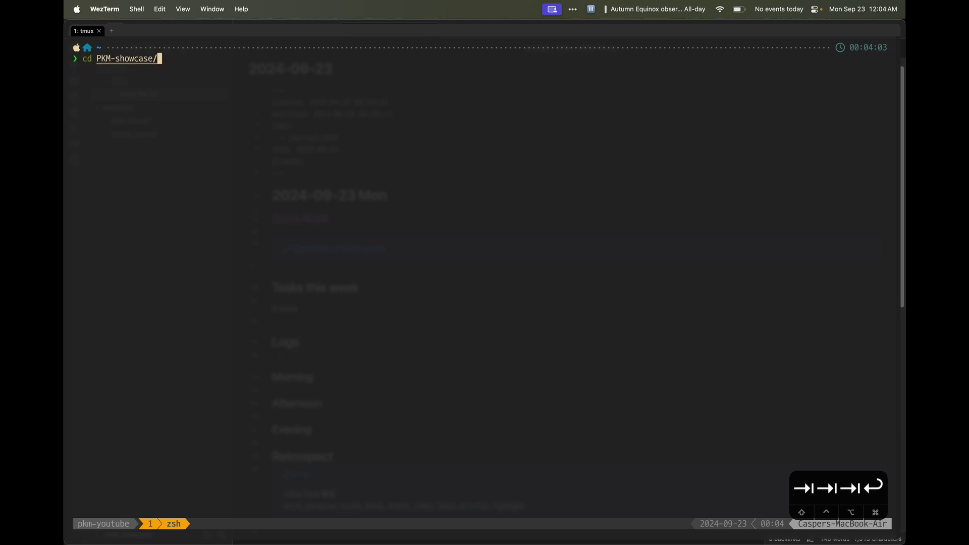
pyautogui.write('l')
pyautogui.press('Return')
# Launch Neovim with vi in PKM-showcase and expand the templates folder in its file tree
pyautogui.write('vi')
pyautogui.press('Return')
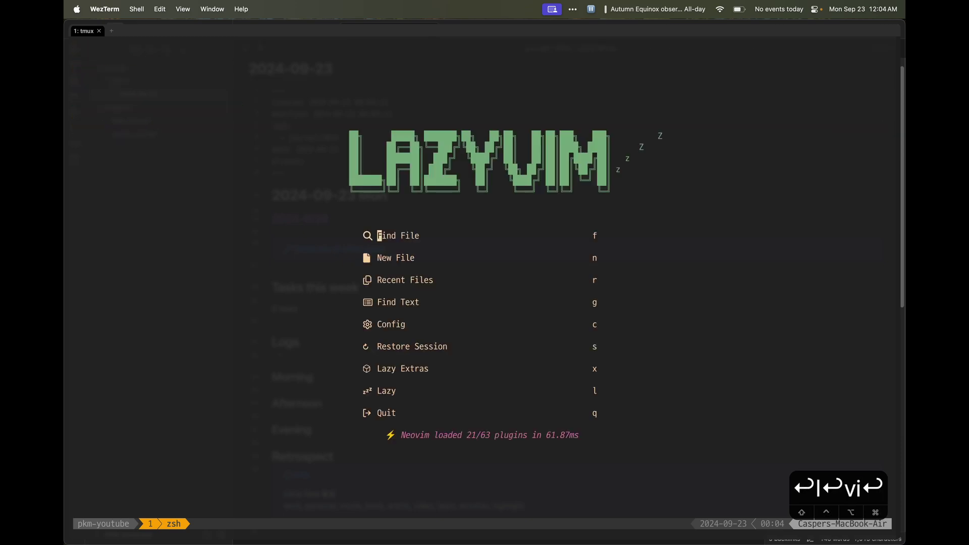
pyautogui.press('space')
pyautogui.press('e')
pyautogui.press('j')
pyautogui.press('j')
pyautogui.press('l')
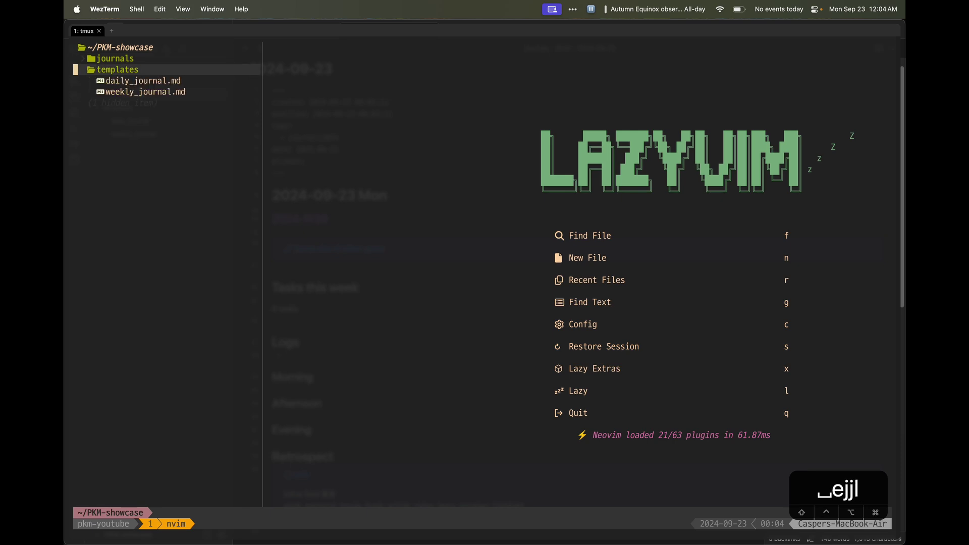
# Create the file date_navigator_daily.js in the templates folder and paste the copied script into it
pyautogui.write('a')
pyautogui.write('daily')
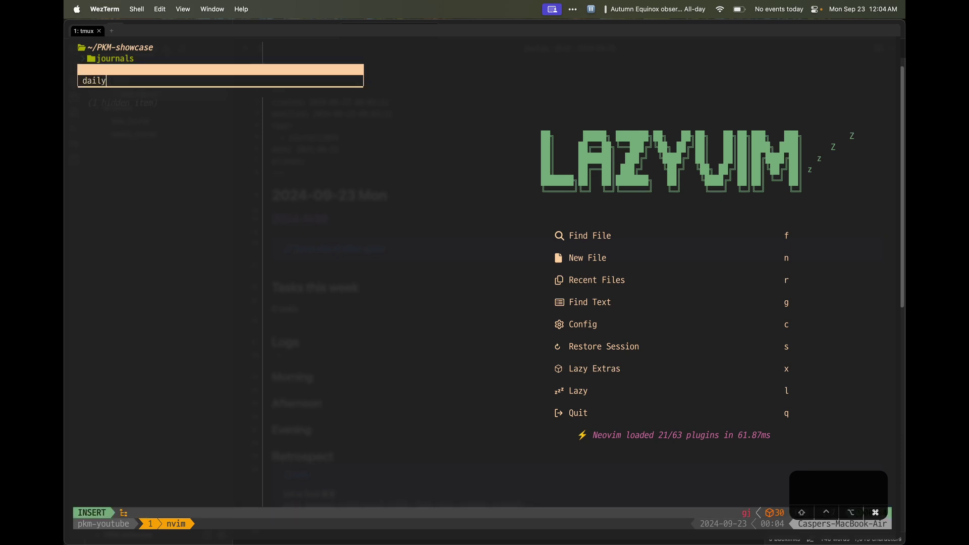
pyautogui.press('super+Tab')
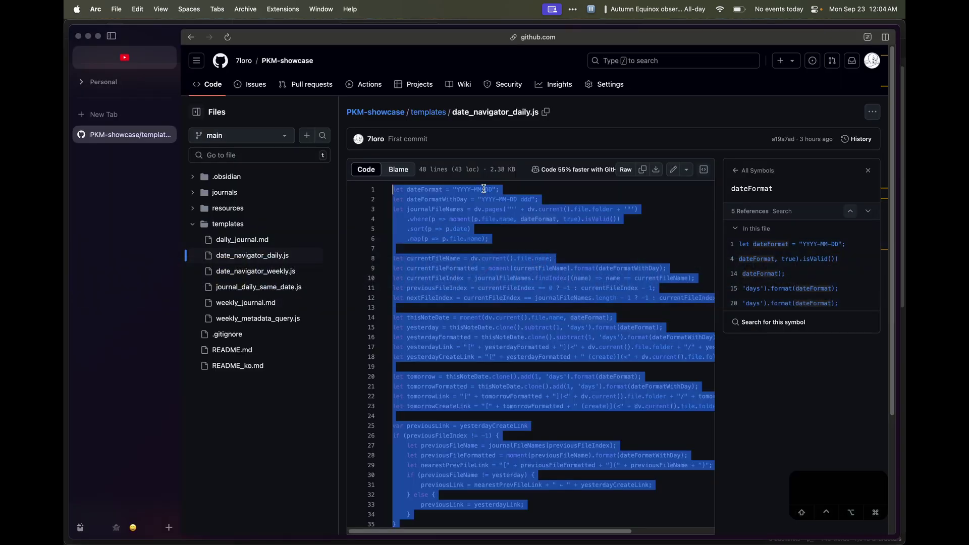
pyautogui.press('super+Tab')
pyautogui.press('BackSpace')
pyautogui.press('BackSpace')
pyautogui.press('BackSpace')
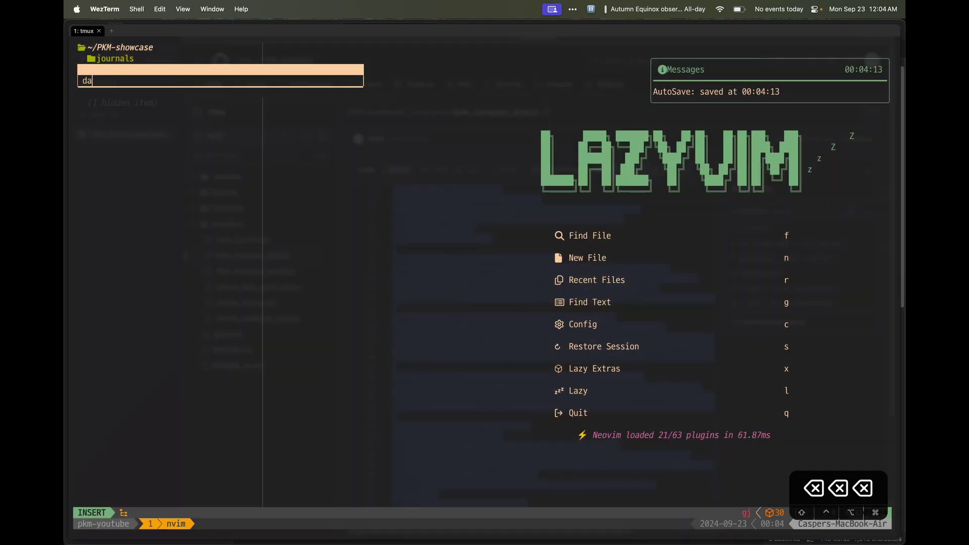
pyautogui.write('te_navigator_da')
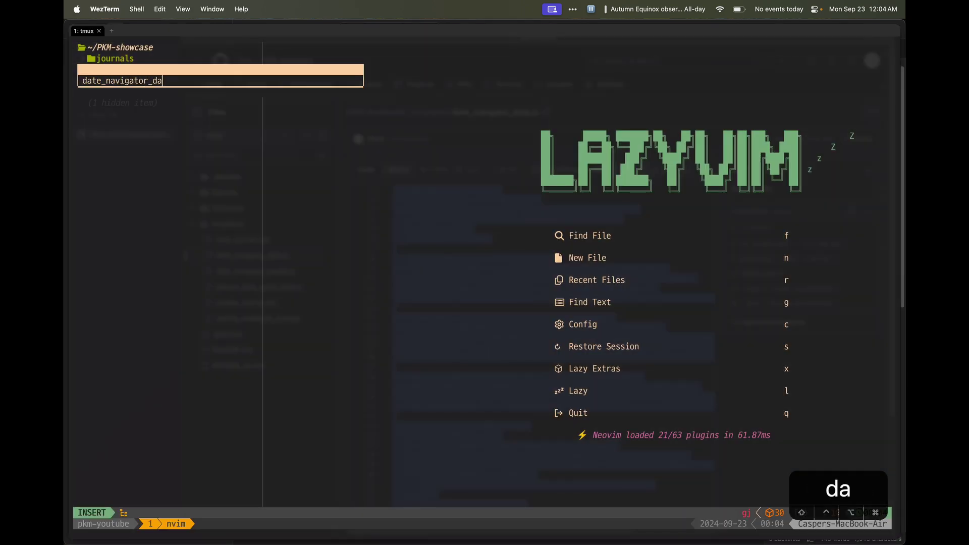
pyautogui.write('ily.js')
pyautogui.press('Return')
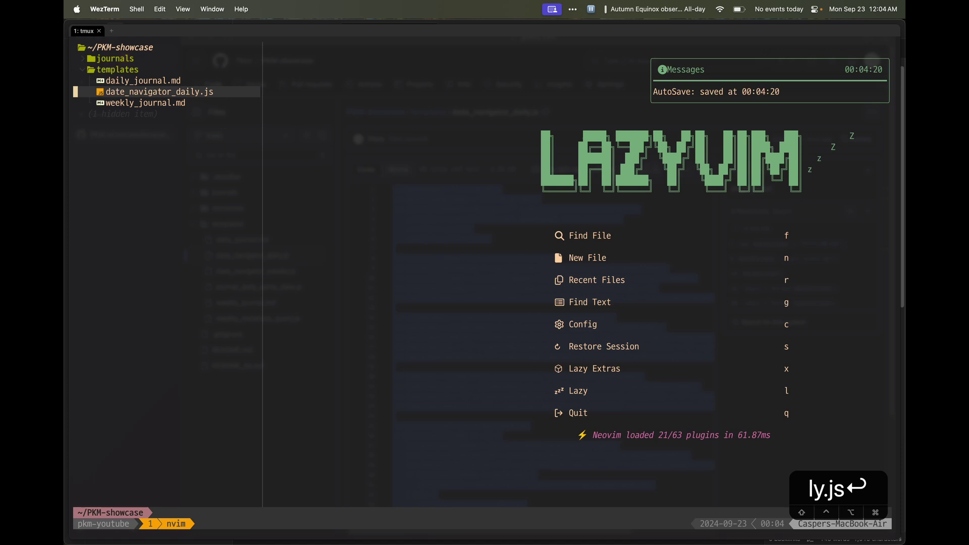
pyautogui.press('Return')
pyautogui.press('super+v')
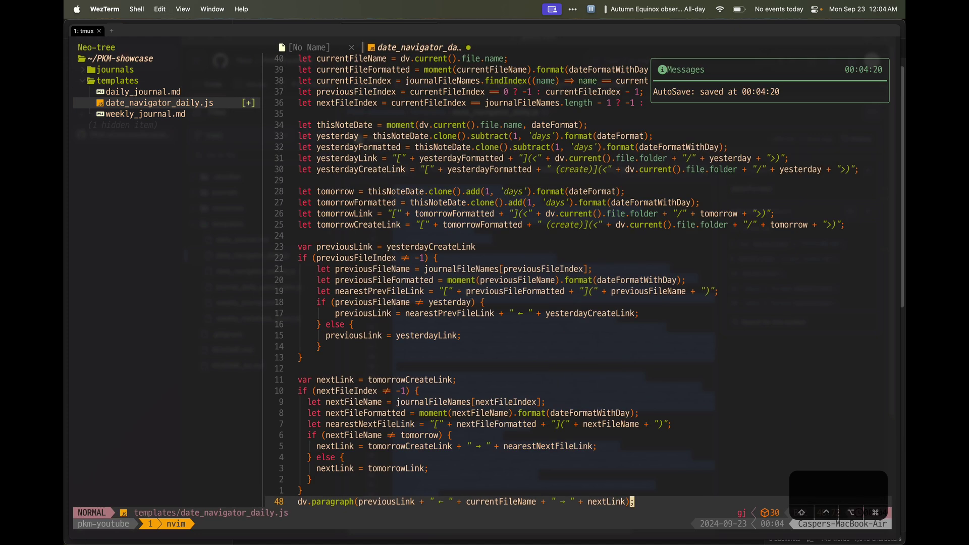
# Create the file date_navigator_weekly.js in the templates folder of the Neovim file tree
pyautogui.press('Escape')
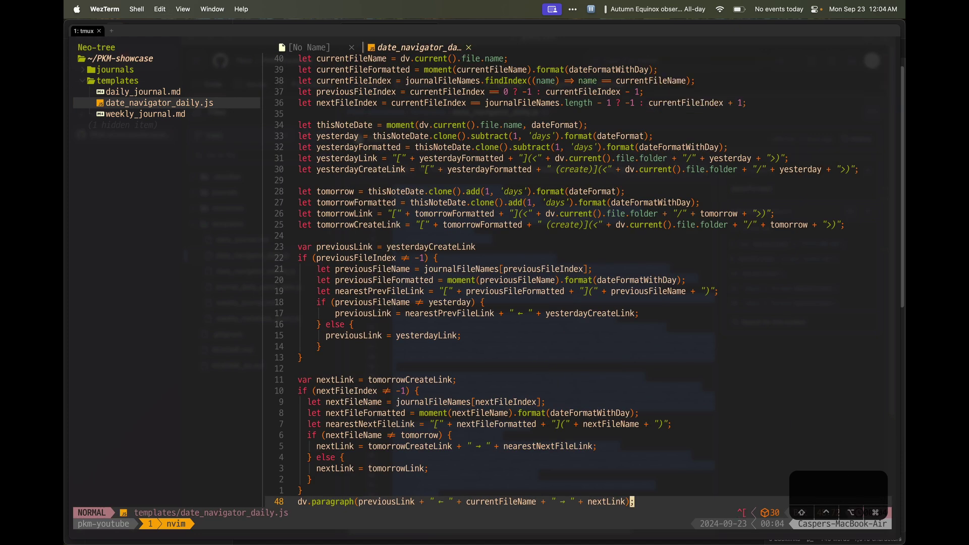
pyautogui.hotkey('ctrl', 'h')
pyautogui.write('k')
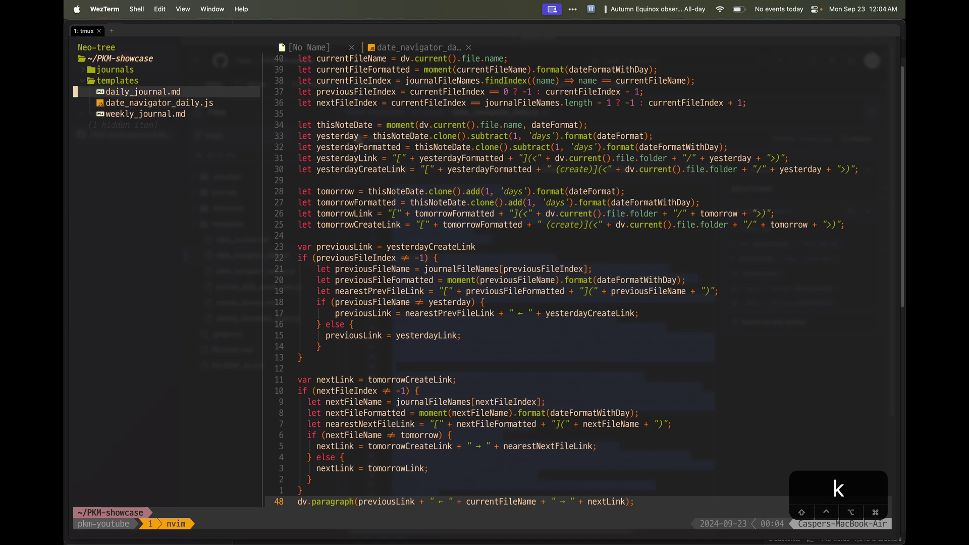
pyautogui.write('kadat')
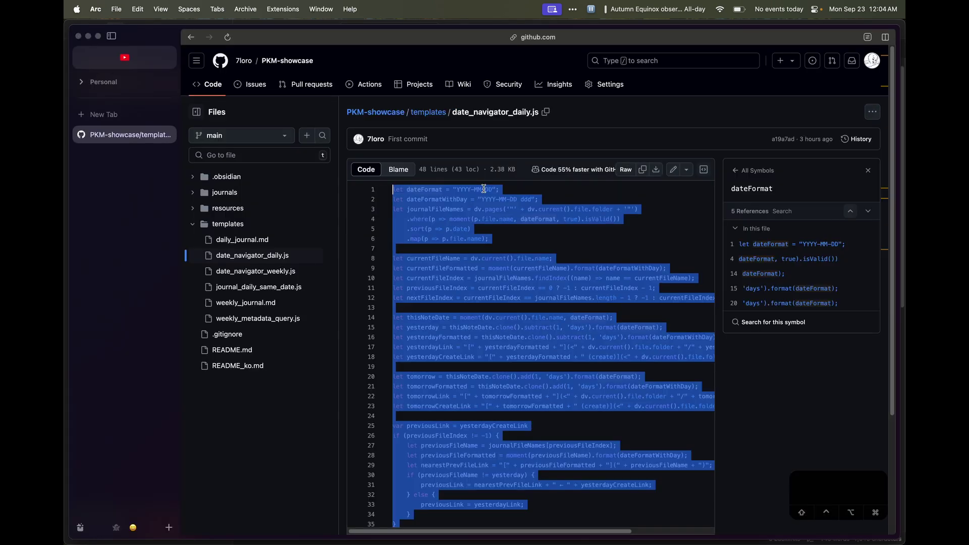
pyautogui.write('e')
pyautogui.write('_')
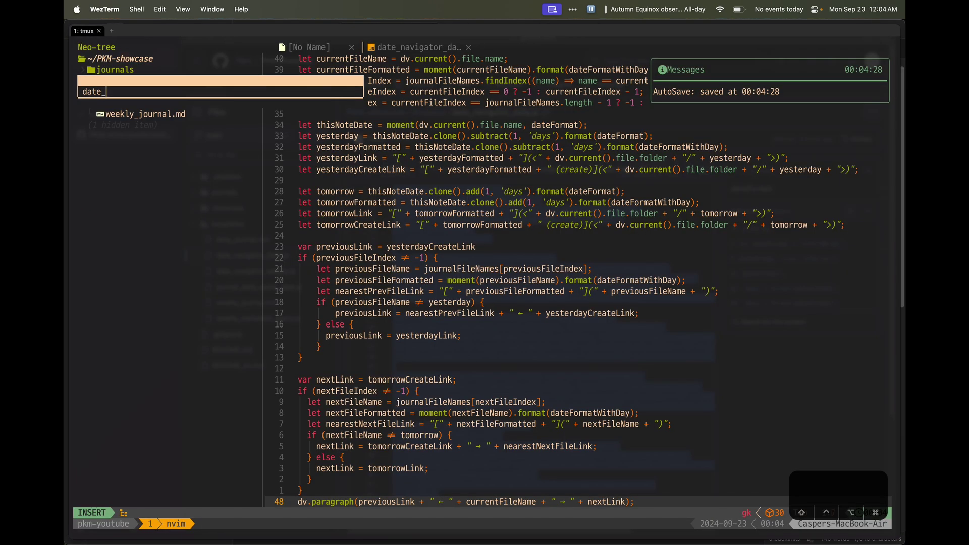
pyautogui.write('navigator_weekl')
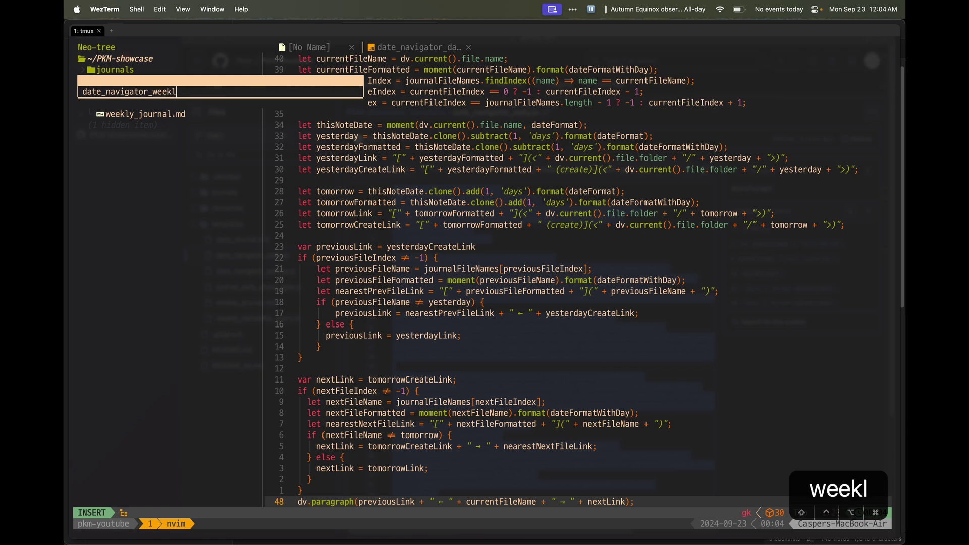
pyautogui.write('y.js')
pyautogui.press('Return')
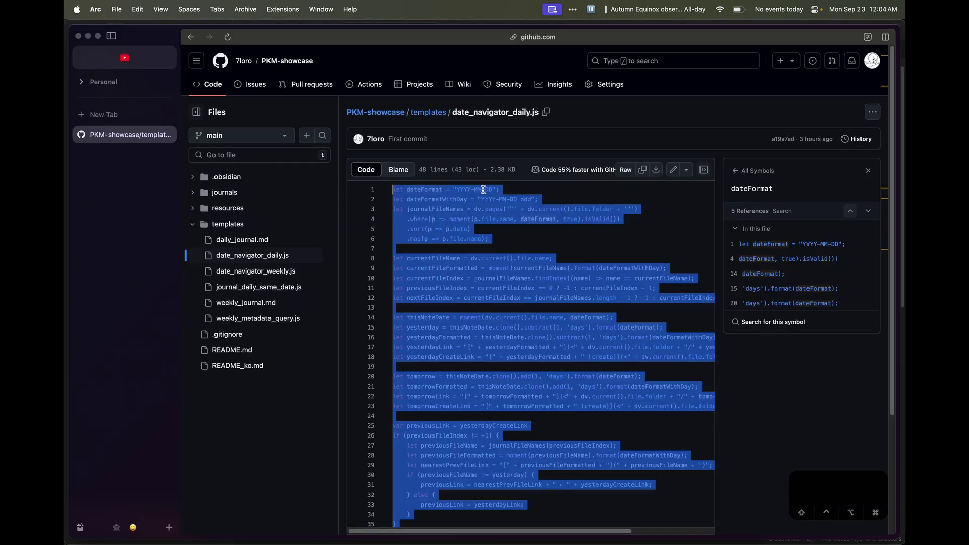
# Copy the entire code of date_navigator_weekly.js from the GitHub repository in Arc and paste it into the new file of that name in Neovim
pyautogui.click(281, 271)
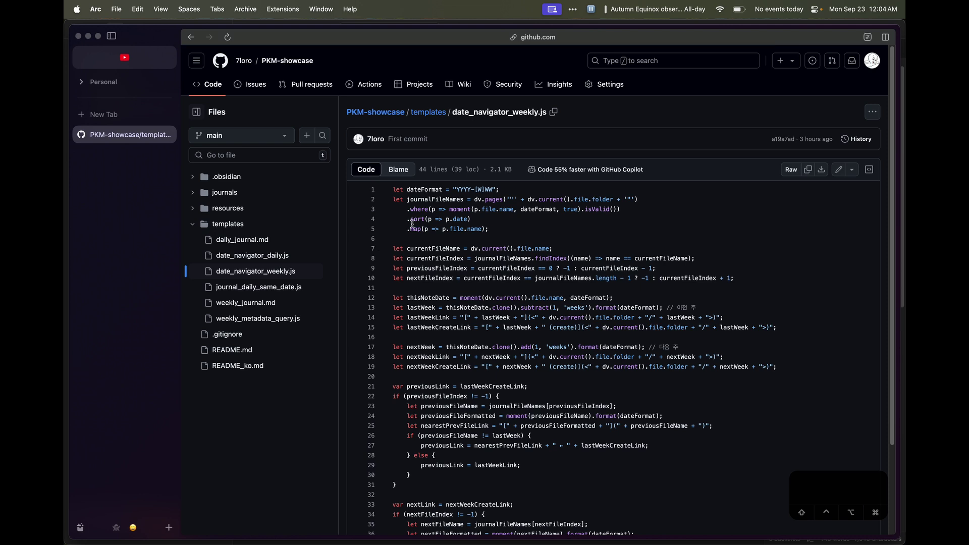
pyautogui.press('super+a')
pyautogui.press('super+c')
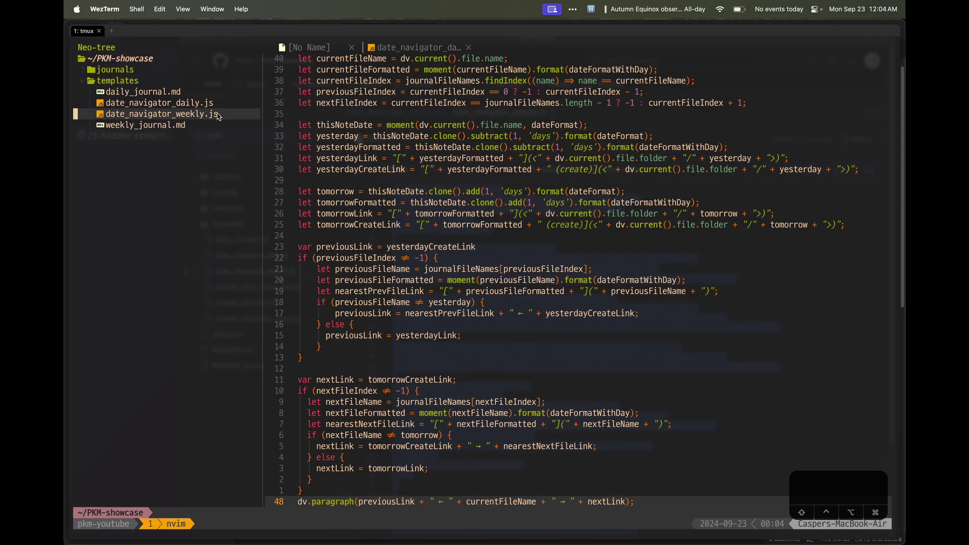
pyautogui.doubleClick(218, 116)
pyautogui.click(397, 111)
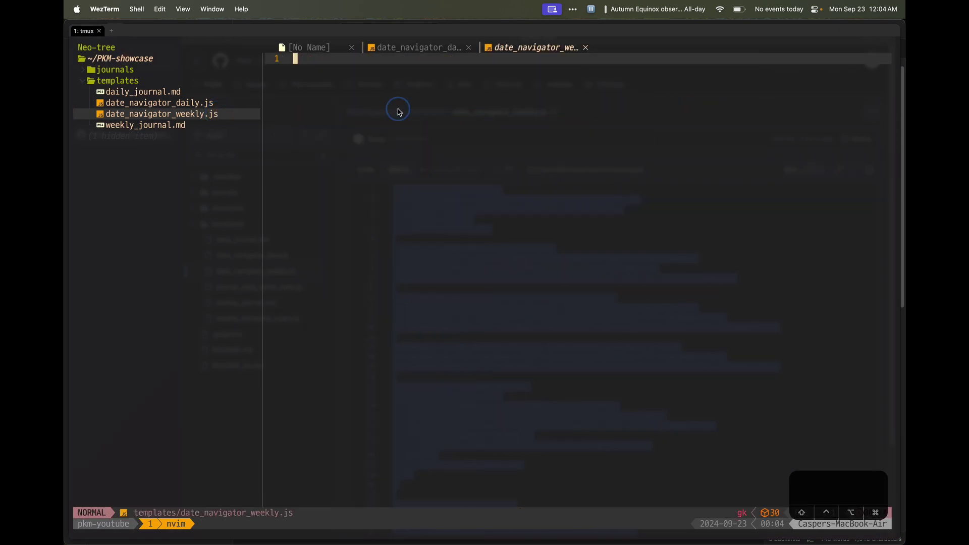
pyautogui.press('i')
pyautogui.press('super+v')
# Switch to the GitHub repository in Arc, copy the entire code of journal_daily_same_date.js and return to WezTerm
pyautogui.press('super+Tab')
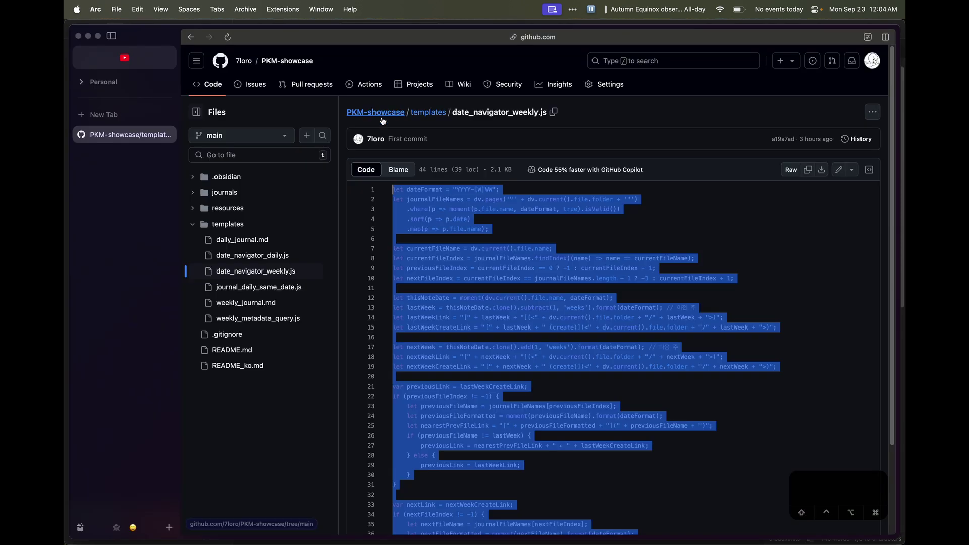
pyautogui.click(297, 291)
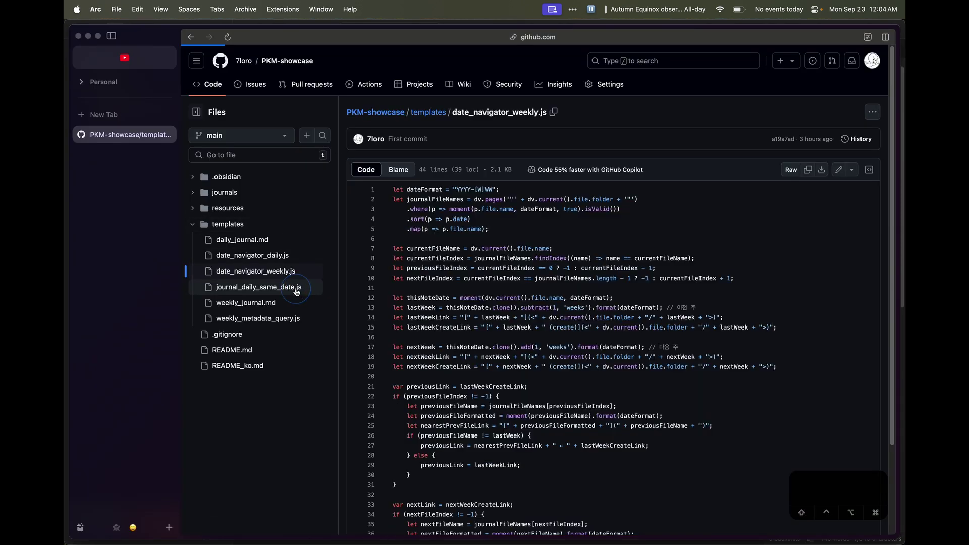
pyautogui.press('super+a')
pyautogui.press('super+c')
pyautogui.press('super+Tab')
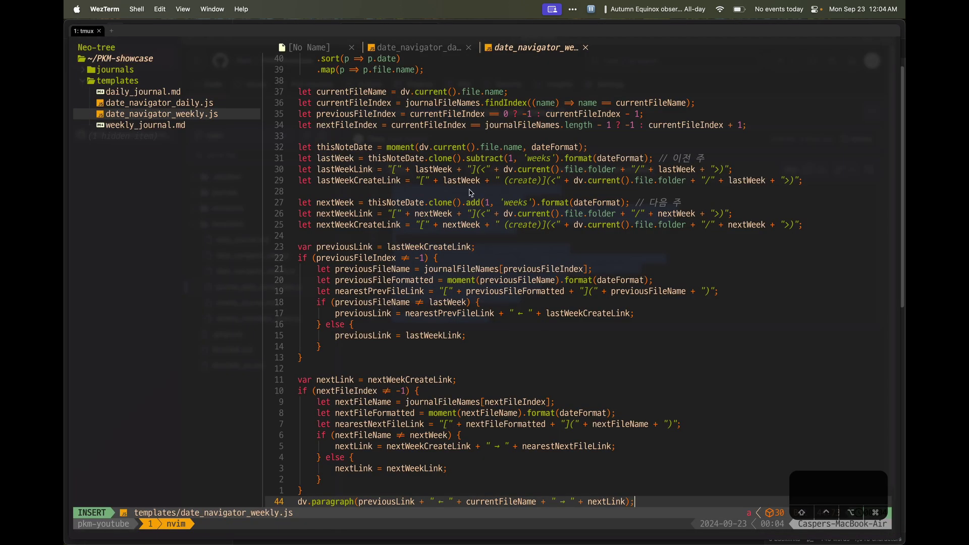
# Create the file journal_daily_same_date.js in the templates folder and paste the copied script into it
pyautogui.click(181, 82)
pyautogui.write('ada')
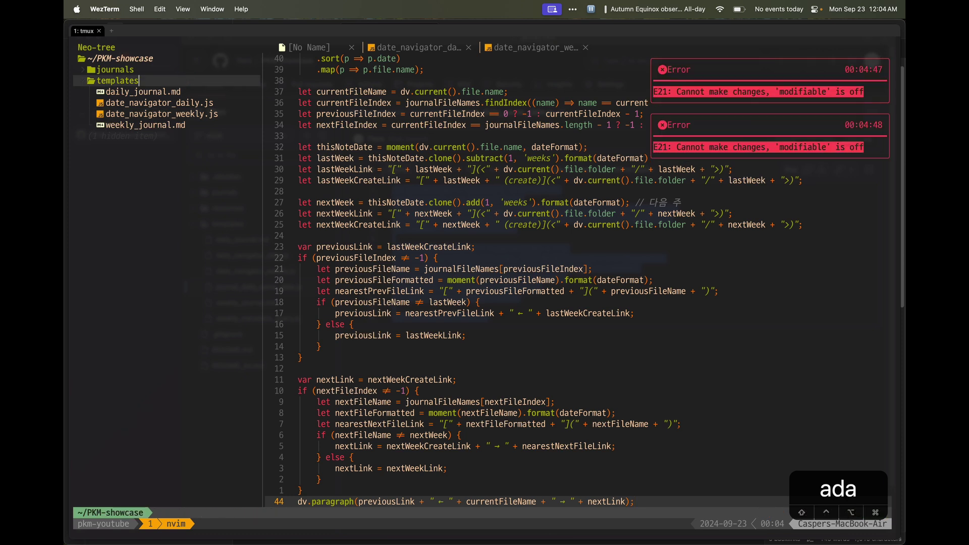
pyautogui.press('Escape')
pyautogui.write('adate')
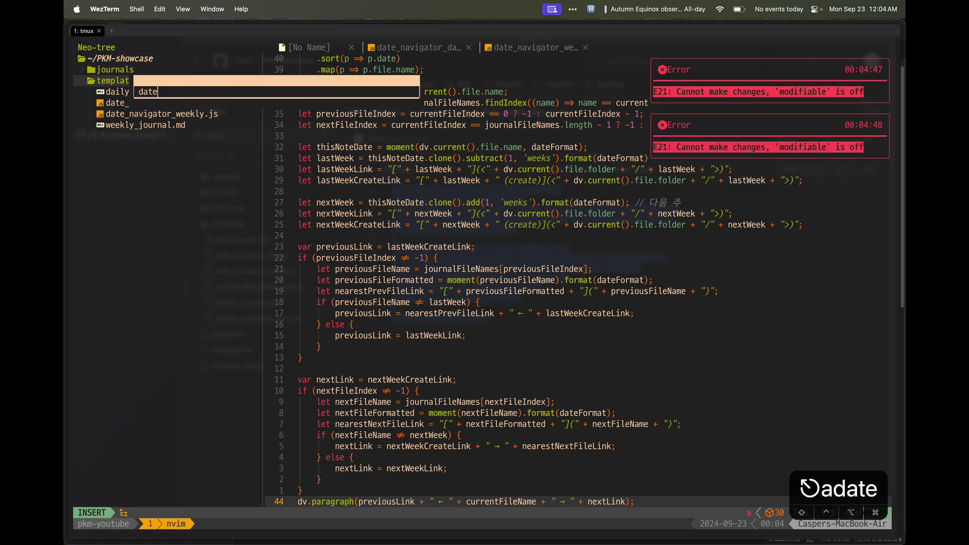
pyautogui.press('super+Tab')
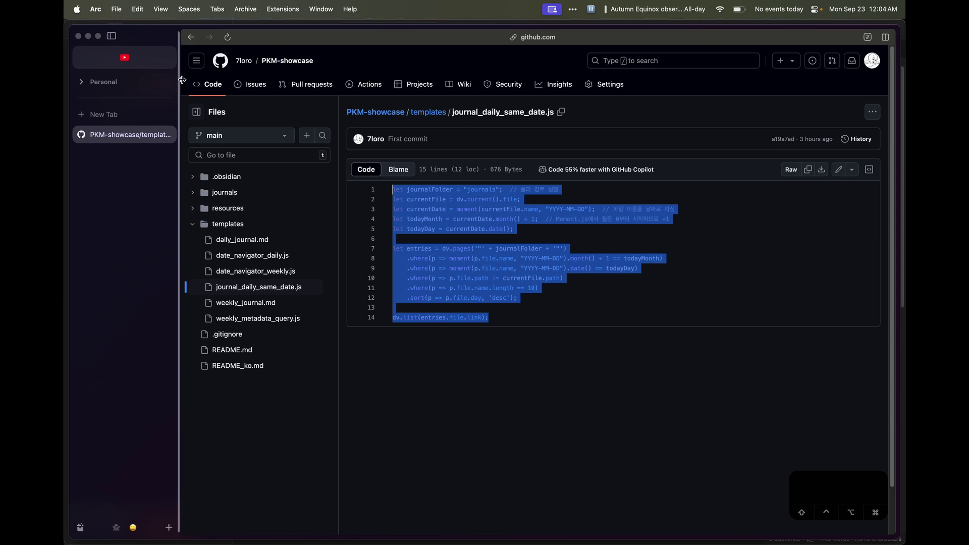
pyautogui.press('super+Tab')
pyautogui.press('BackSpace')
pyautogui.press('BackSpace')
pyautogui.press('BackSpace')
pyautogui.press('BackSpace')
pyautogui.write('jo')
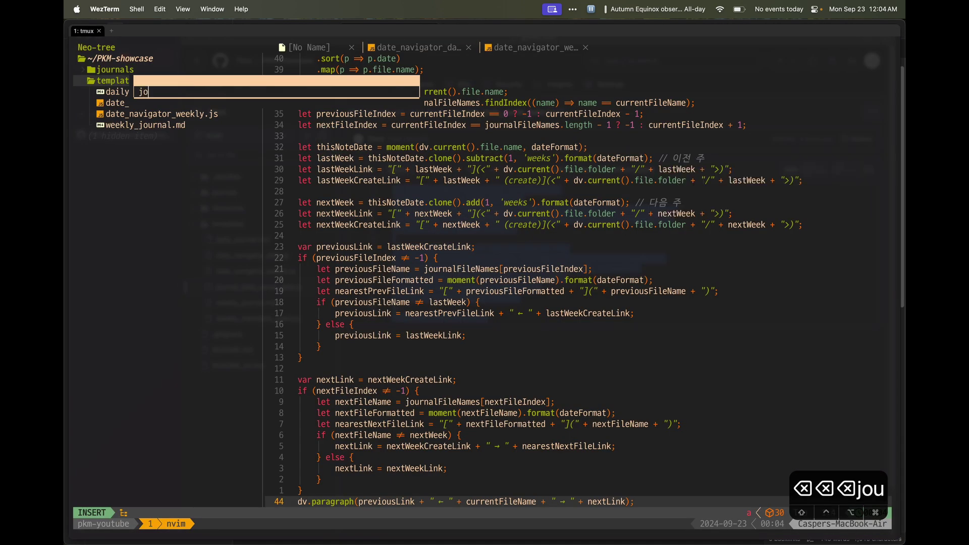
pyautogui.write('urnal_daily')
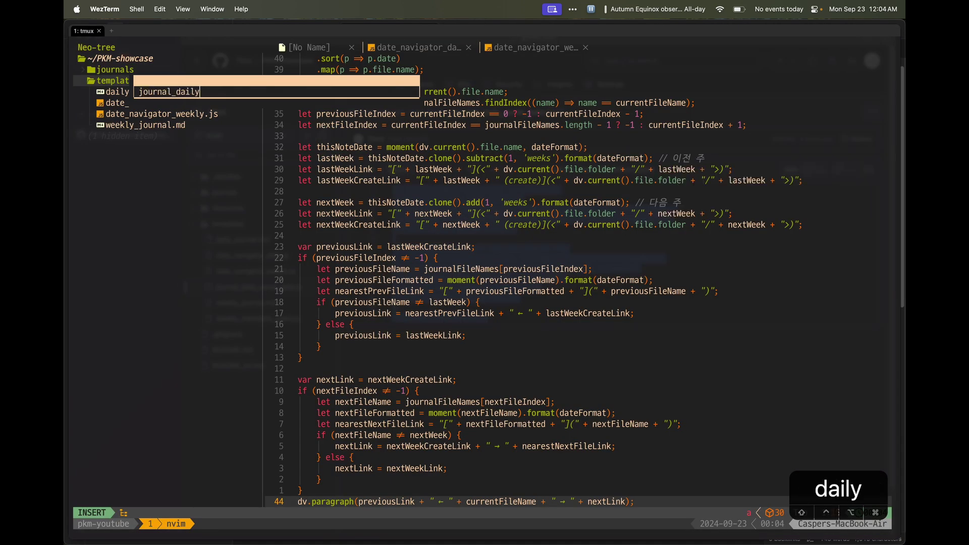
pyautogui.write('_same_date.js')
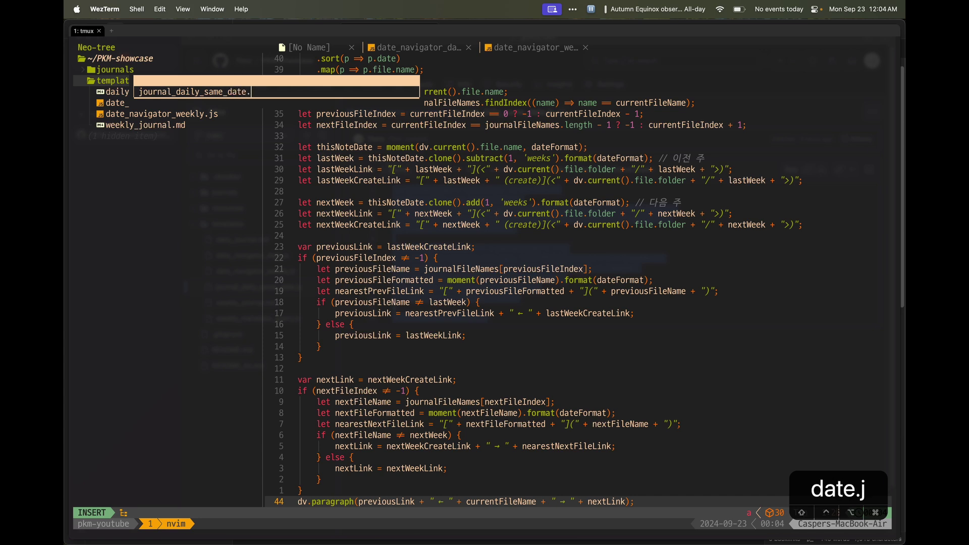
pyautogui.press('Return')
pyautogui.press('l')
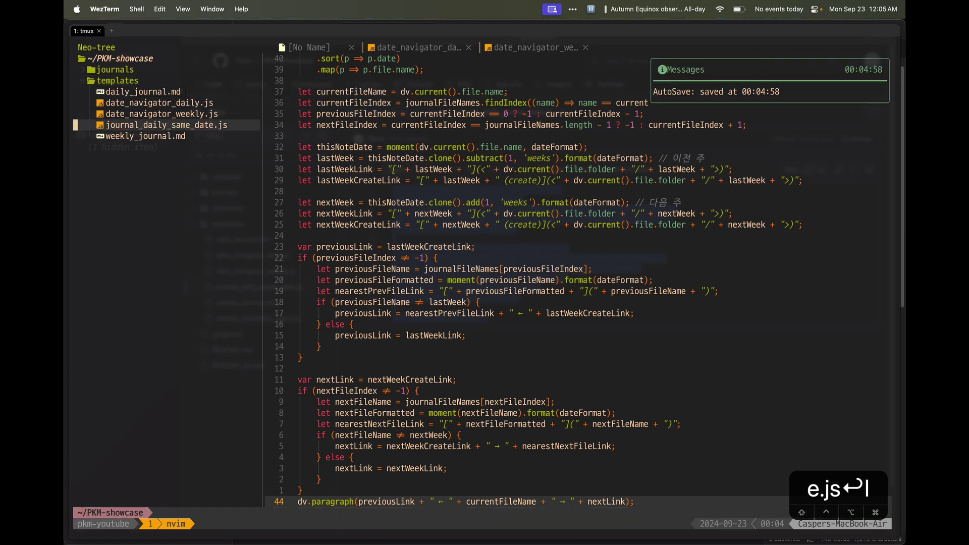
pyautogui.press('super+v')
# Switch to the GitHub repository in Arc, copy the entire code of weekly_metadata_query.js and return to WezTerm
pyautogui.press('super+Tab')
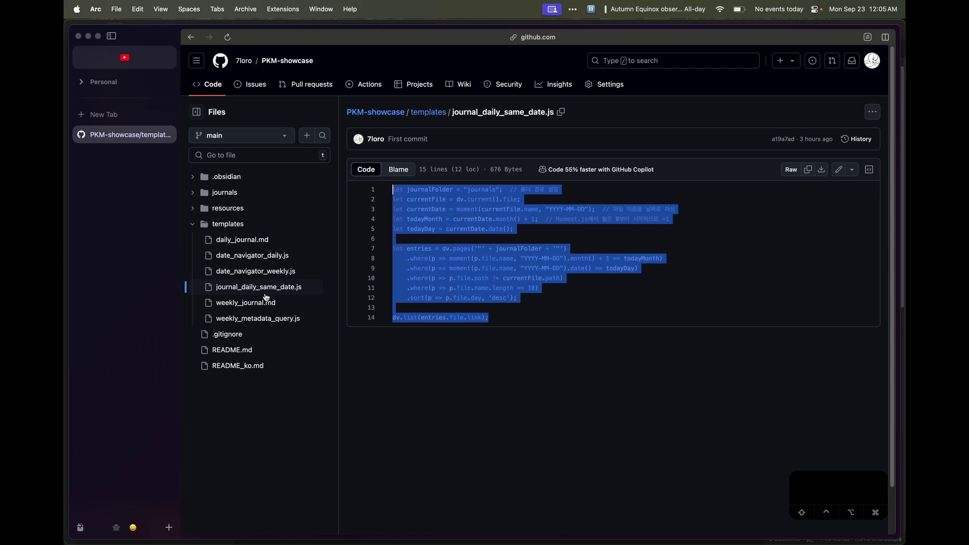
pyautogui.click(292, 319)
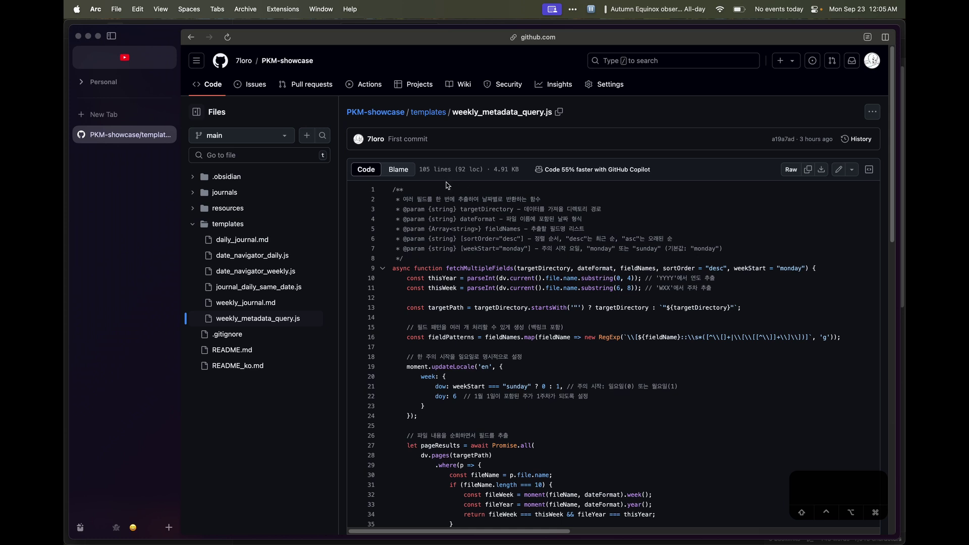
pyautogui.press('super+a')
pyautogui.press('super+c')
pyautogui.press('super+Tab')
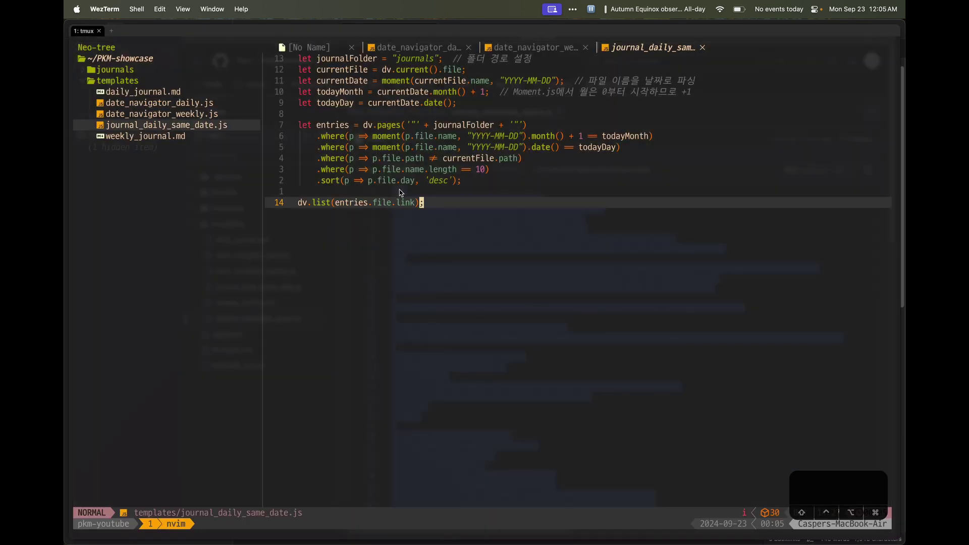
pyautogui.press('super+Tab')
pyautogui.press('super+Tab')
# Create the file weekly_metadata_query.js in the templates folder of the file tree
pyautogui.click(165, 84)
pyautogui.write('a')
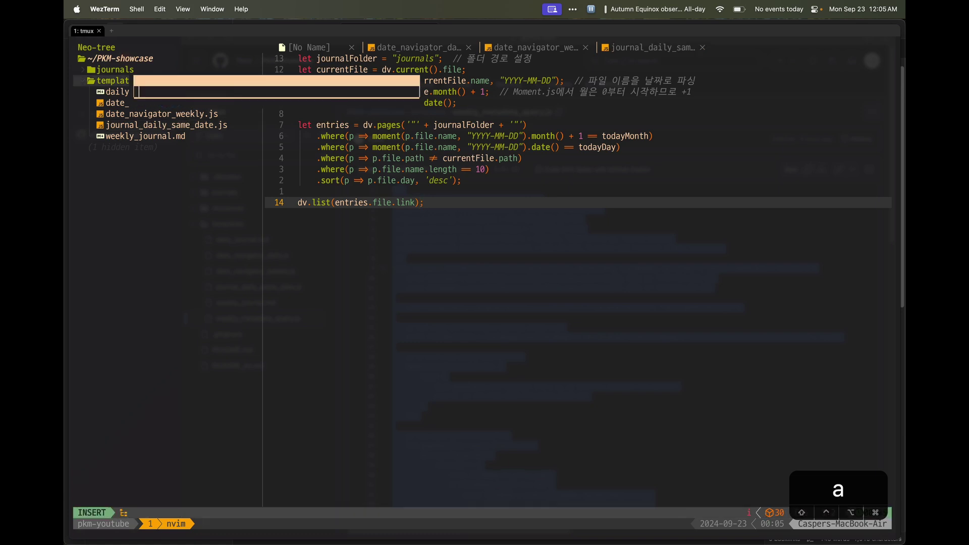
pyautogui.write('weekly_met')
pyautogui.write('adat')
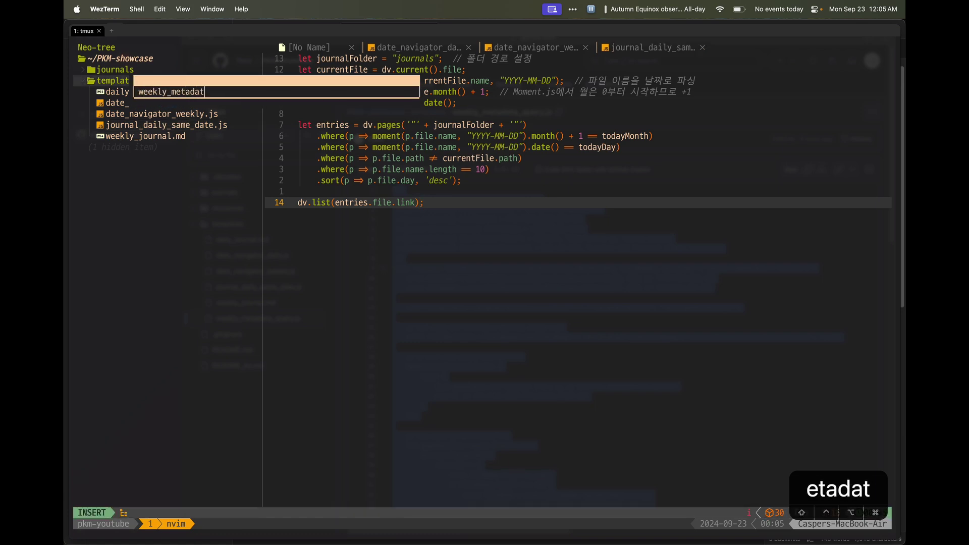
pyautogui.write('a_query.js')
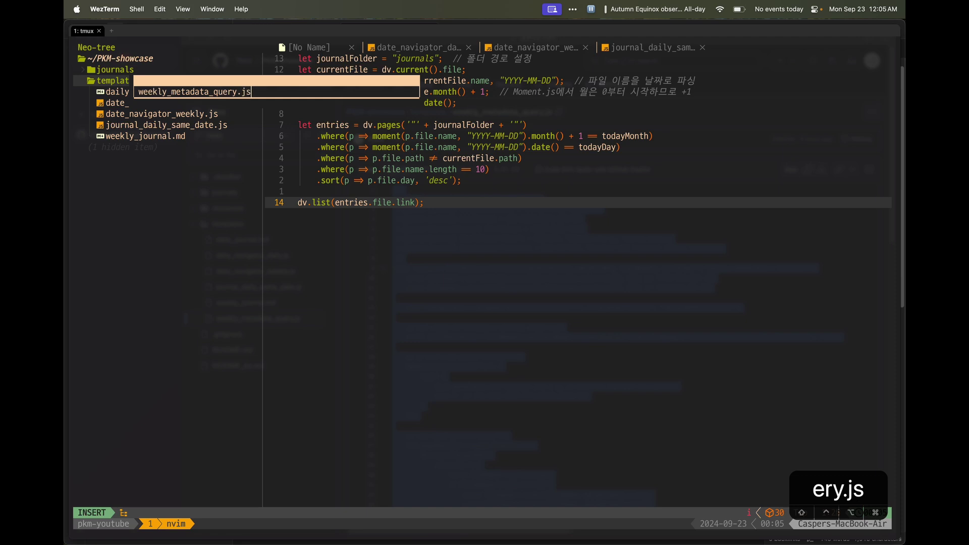
pyautogui.press('Return')
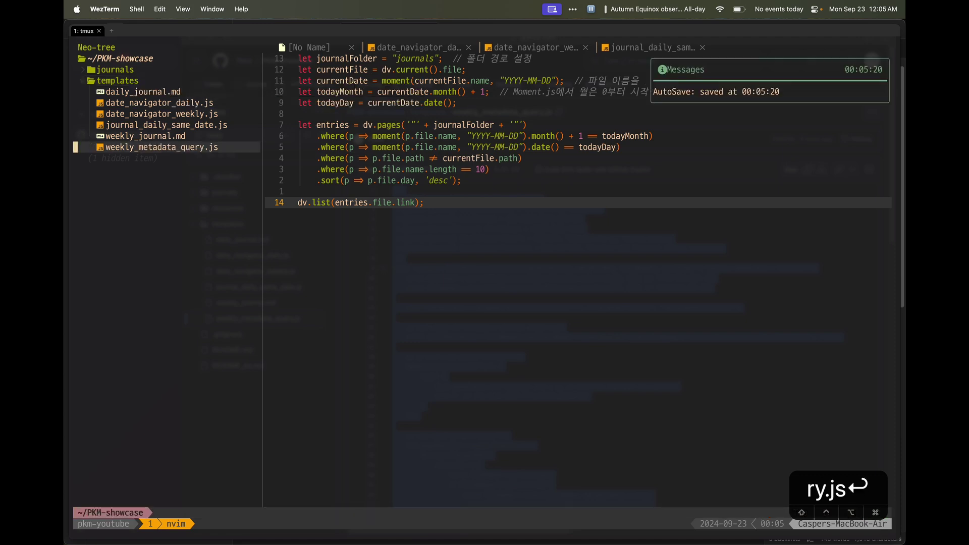
# Paste the copied script into weekly_metadata_query.js, then save it and quit the editor with :wq
pyautogui.press('l')
pyautogui.press('i')
pyautogui.press('super+v')
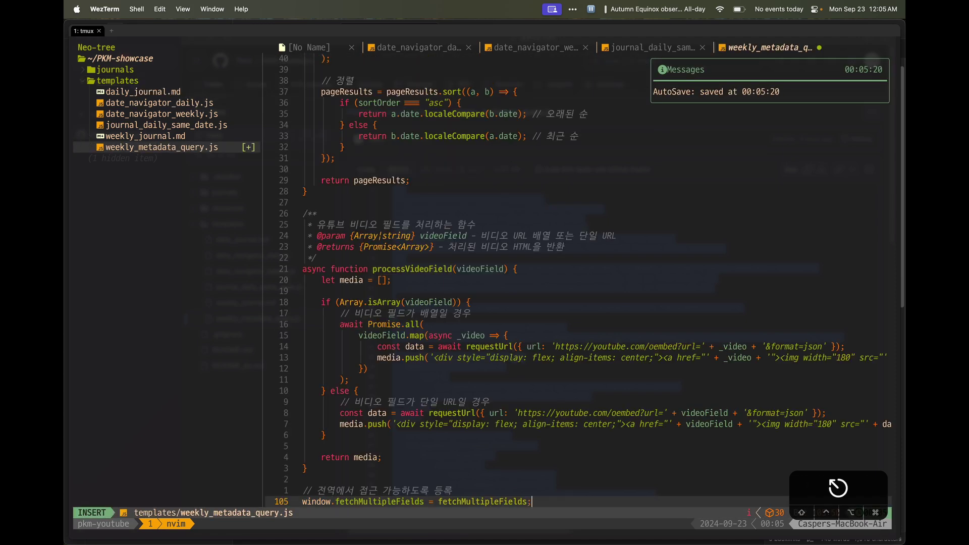
pyautogui.press('Escape')
pyautogui.write(':wq')
pyautogui.press('Return')
# Switch to Obsidian, close the open 2024-09-23 note and reopen it from the journals/2024 folder
pyautogui.press('super+Tab')
pyautogui.press('super+Tab')
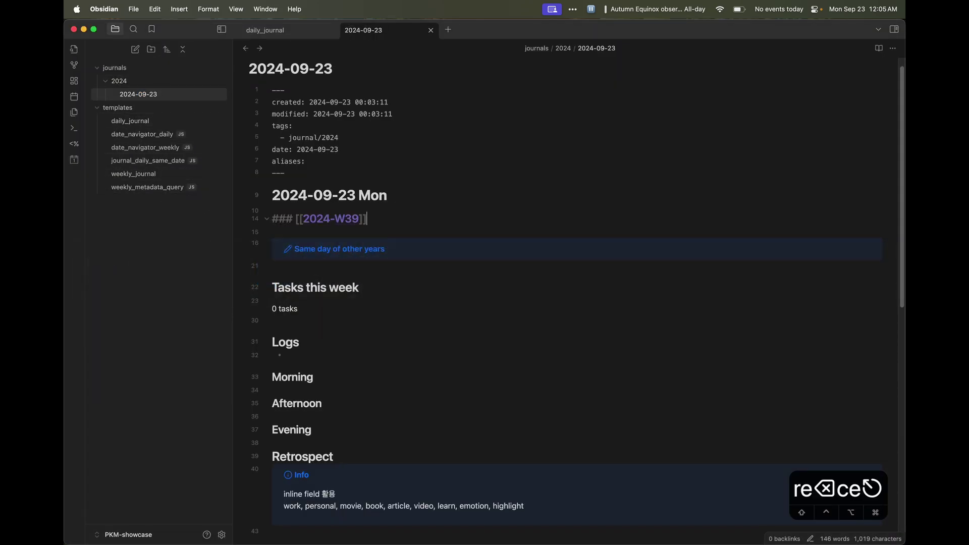
pyautogui.press('super+w')
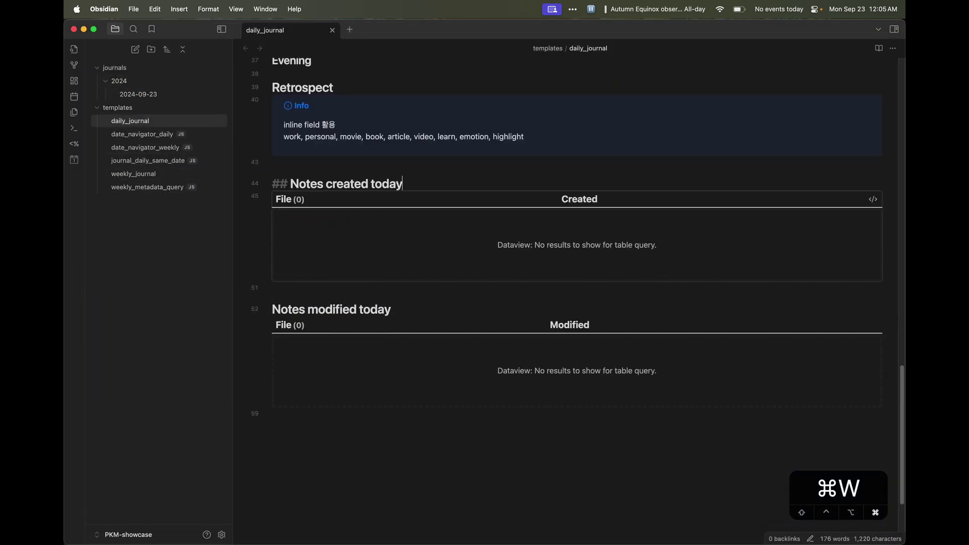
pyautogui.click(199, 97)
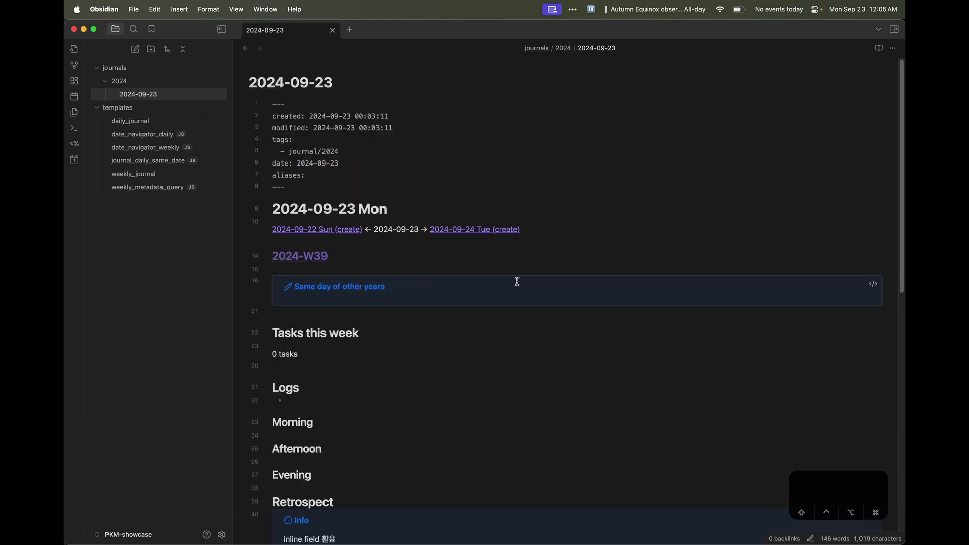
# Examine the date navigation links, the source of the "Same day of other years" callout and the sections below it in the 2024-09-23 note
pyautogui.click(525, 253)
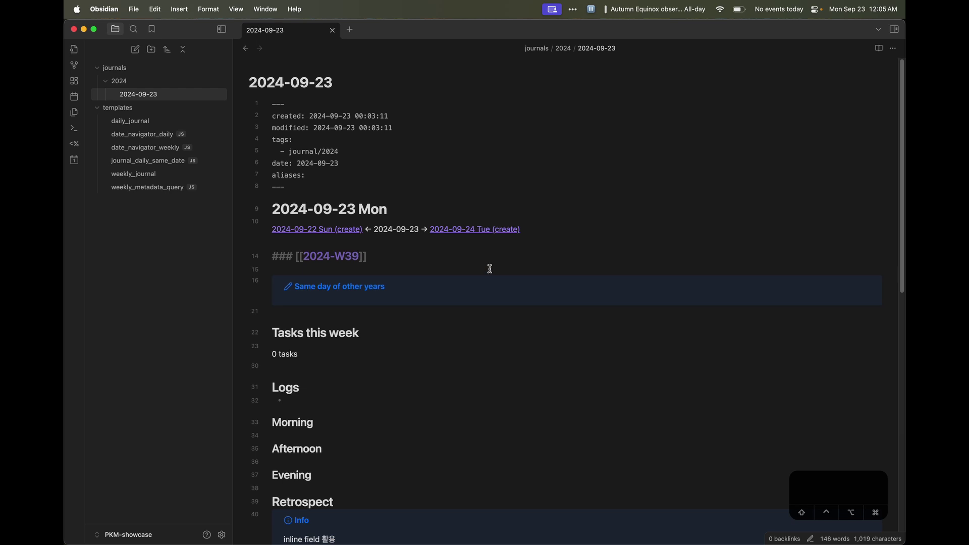
pyautogui.click(874, 286)
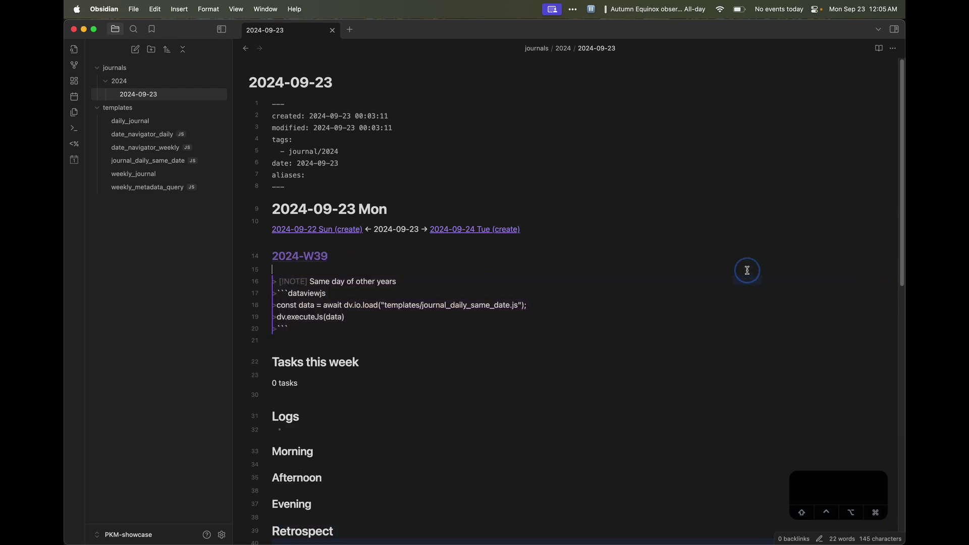
pyautogui.click(734, 267)
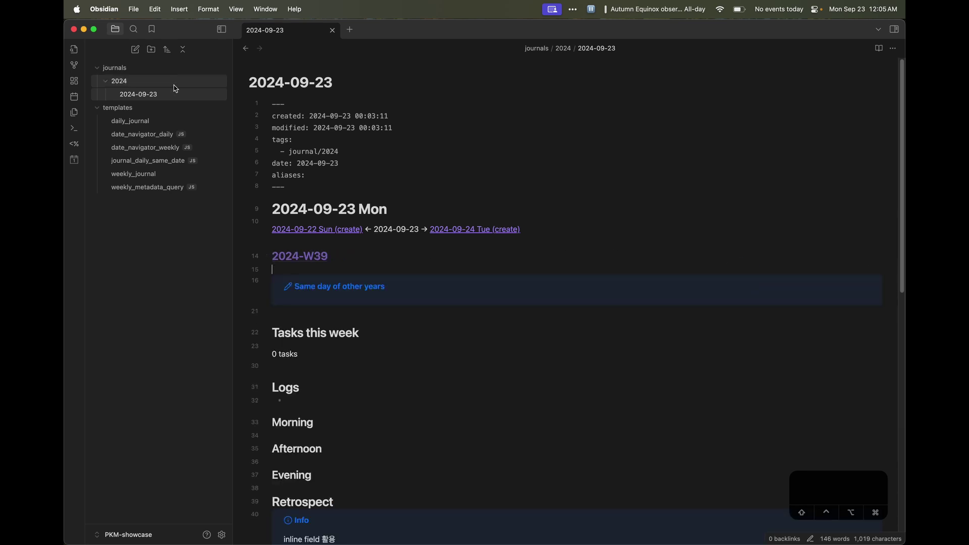
pyautogui.scroll(-1, 394, 371)
pyautogui.scroll(-1, 395, 372)
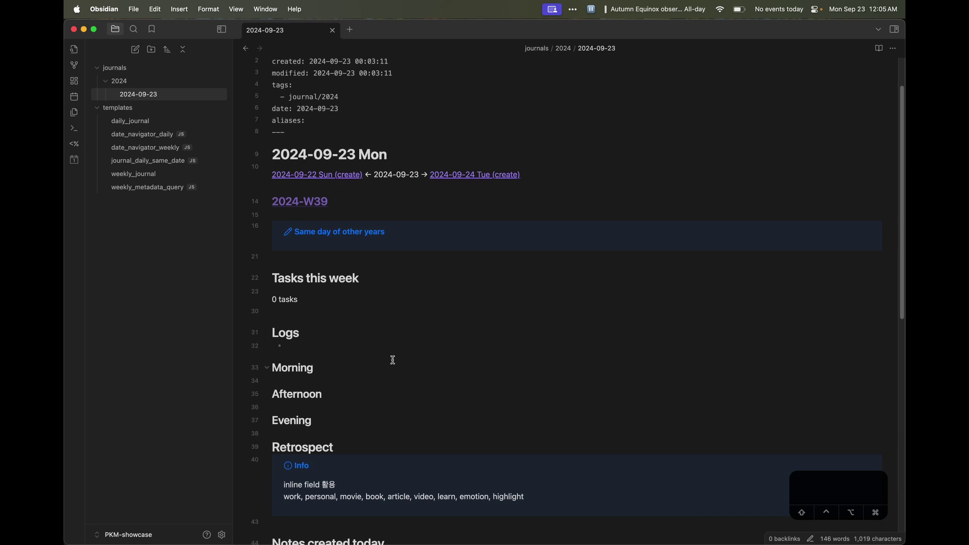
pyautogui.rightClick(143, 83)
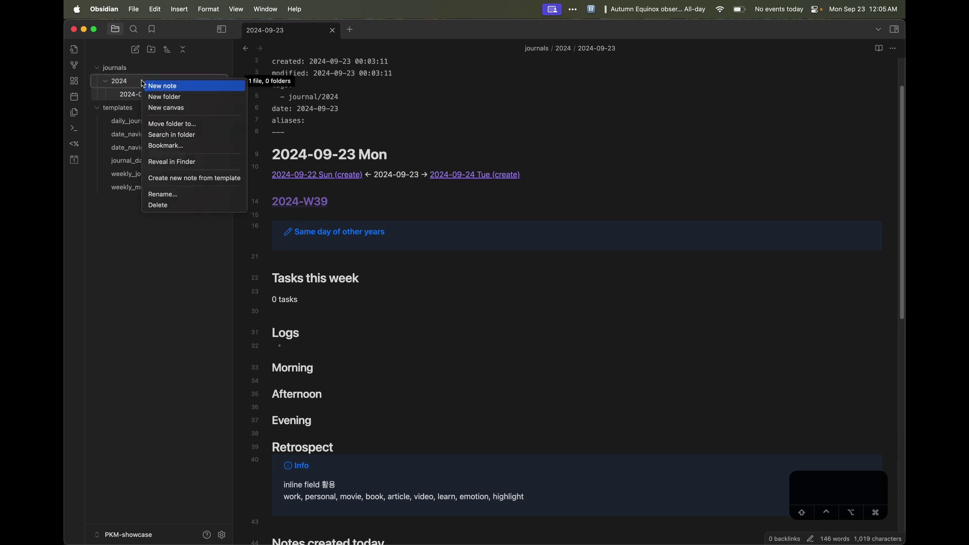
pyautogui.click(175, 87)
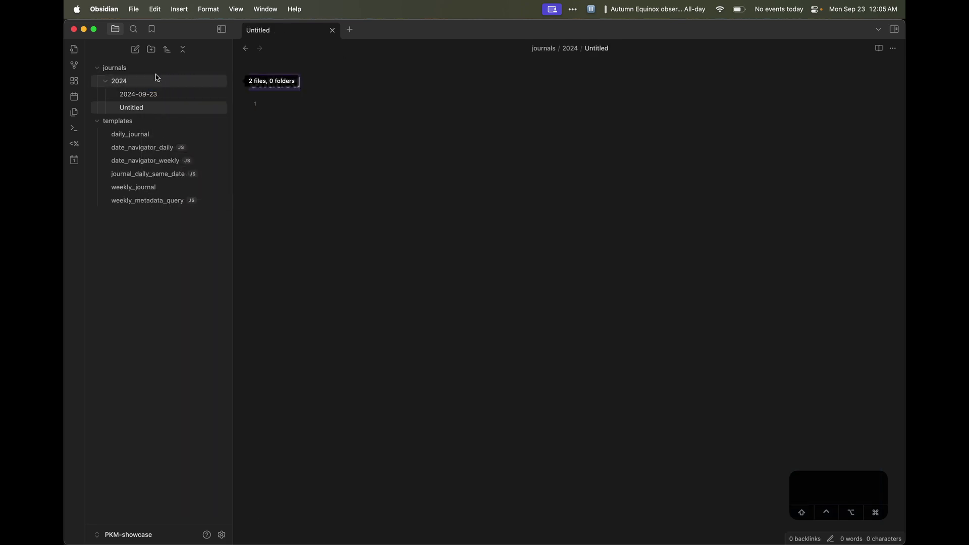
pyautogui.press('super+p')
pyautogui.write('dele')
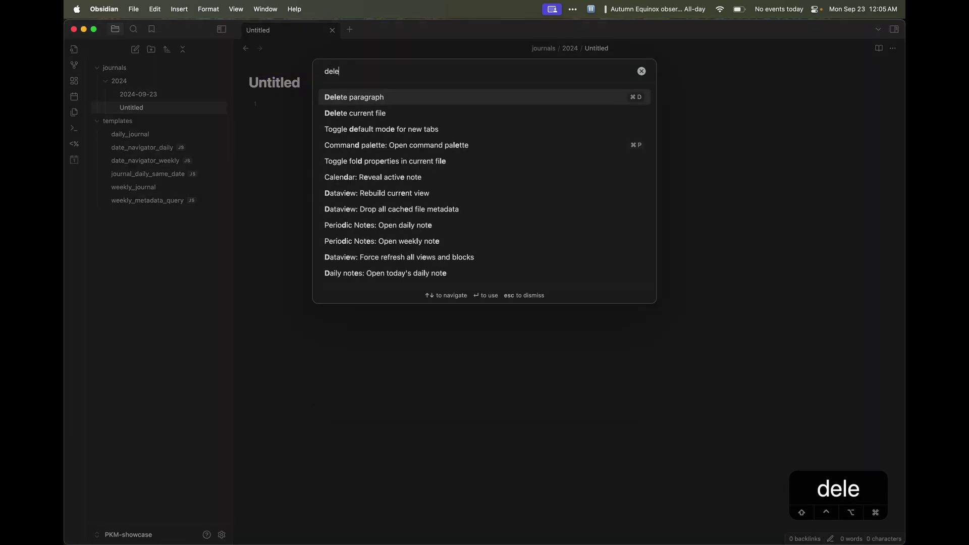
pyautogui.press('Down')
pyautogui.press('Return')
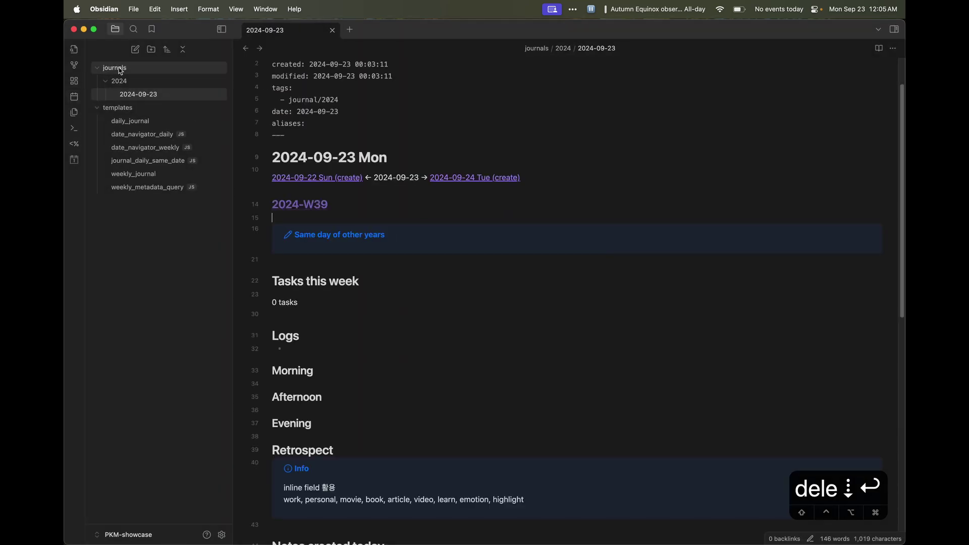
# Create a 2023 folder inside journals and add a note named 2023-09-23 to it
pyautogui.rightClick(120, 71)
pyautogui.click(149, 87)
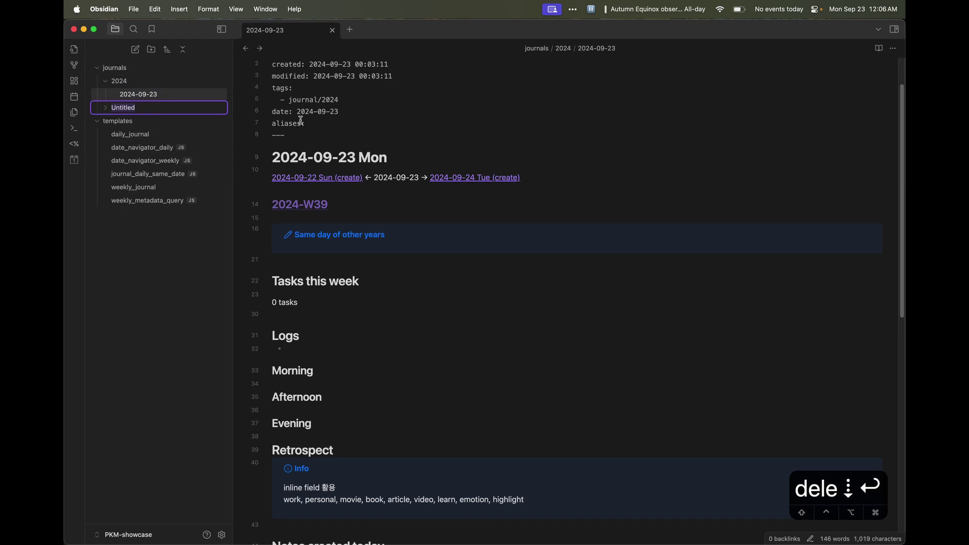
pyautogui.write('2023')
pyautogui.press('Return')
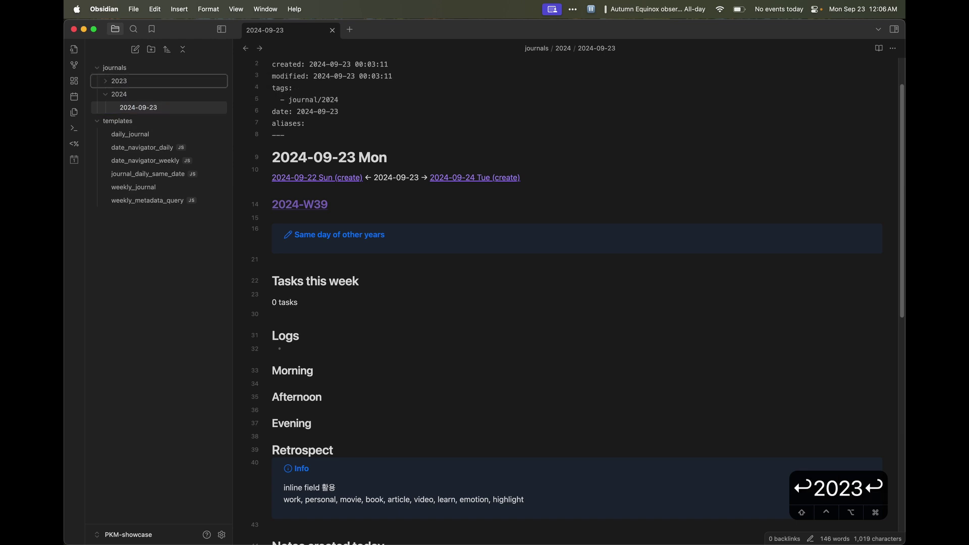
pyautogui.rightClick(148, 84)
pyautogui.click(160, 88)
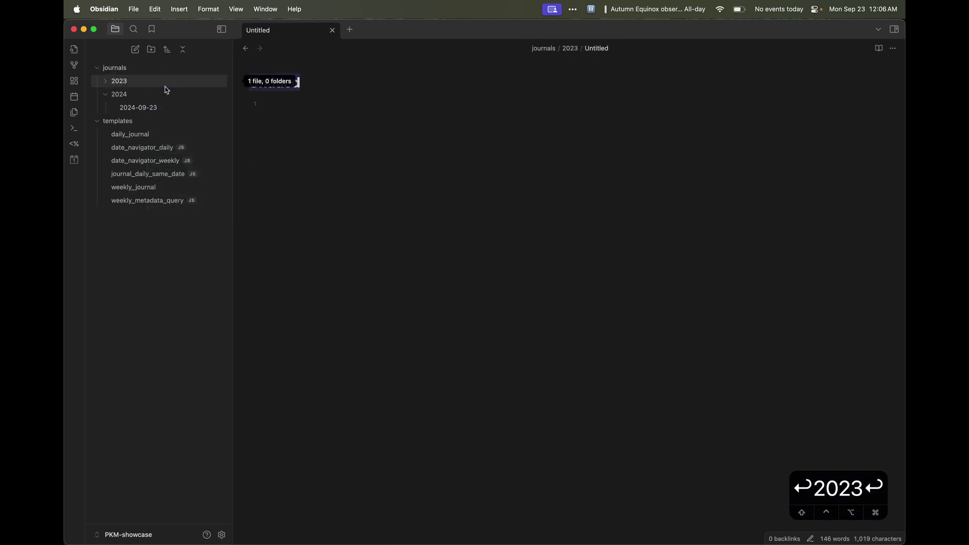
pyautogui.write('2023-09-23')
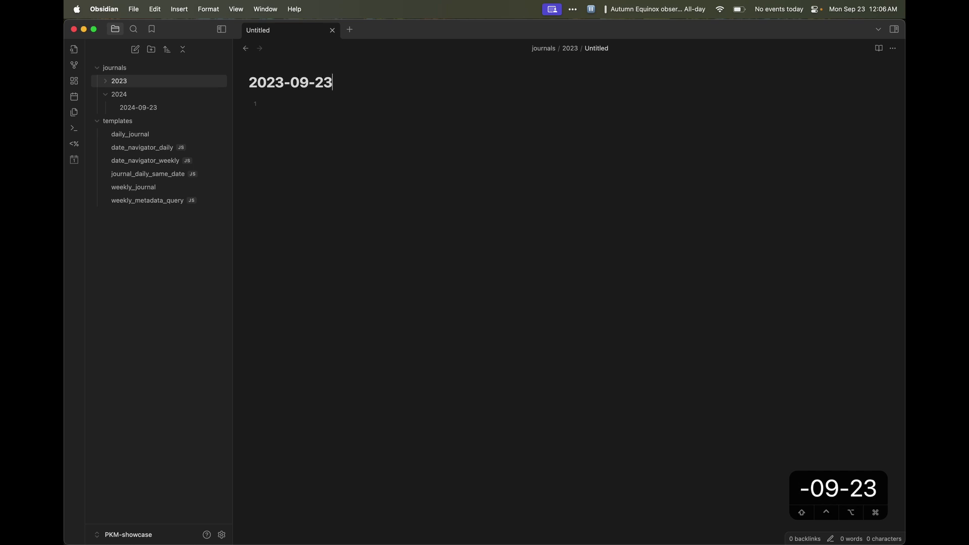
# Insert the daily_journal template into the body of the 2023-09-23 note
pyautogui.click(382, 180)
pyautogui.press('super+p')
pyautogui.write('inser')
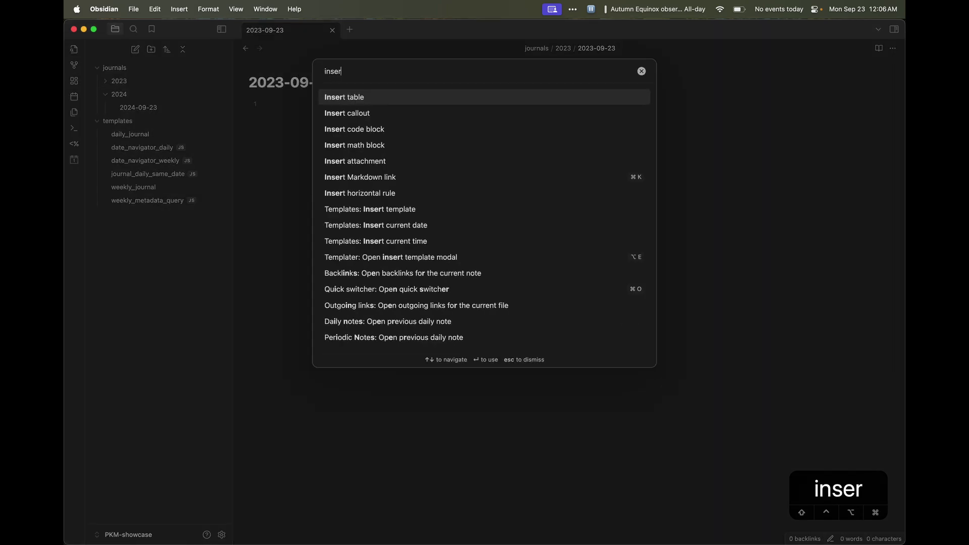
pyautogui.write('t templ')
pyautogui.press('Return')
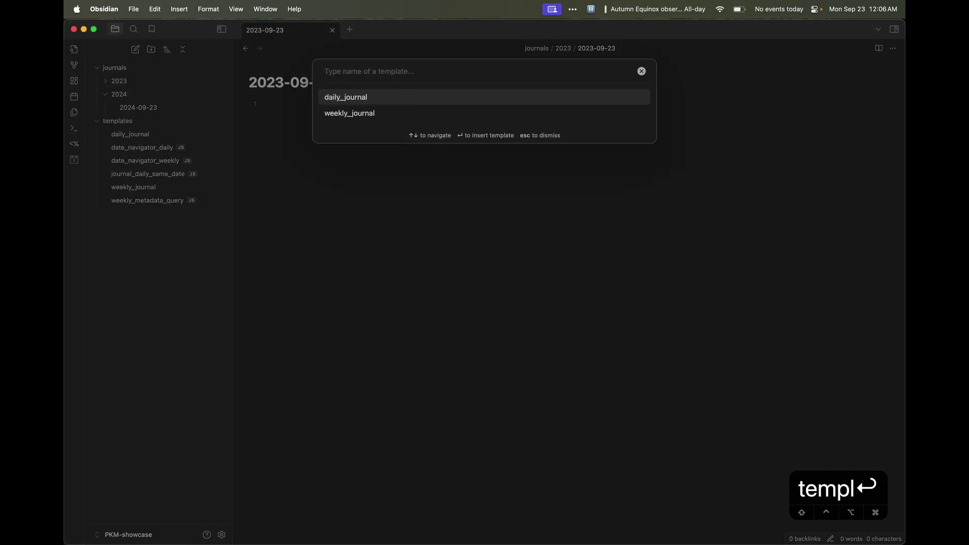
pyautogui.press('Return')
# Run Templater's Replace templates in the active file command on the 2023-09-23 note
pyautogui.press('super+p')
pyautogui.write('replace')
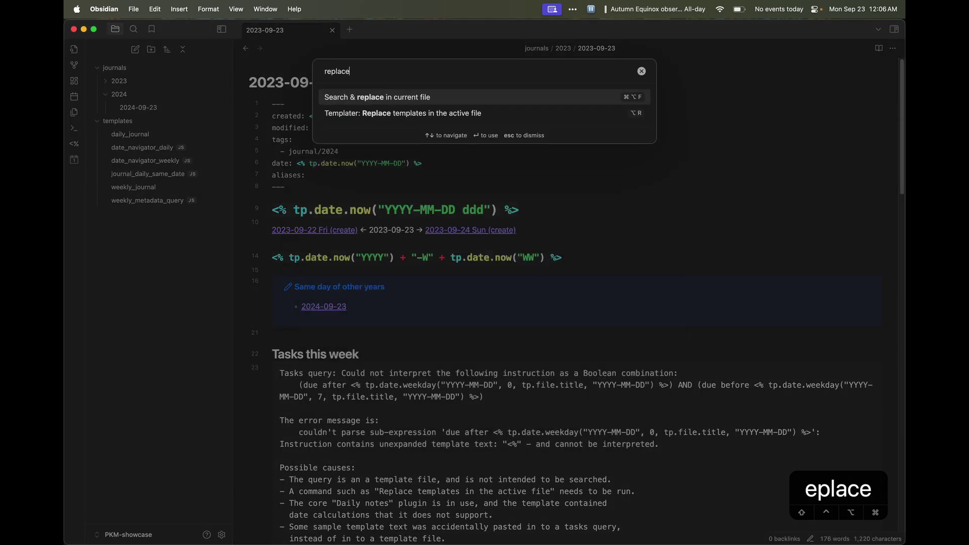
pyautogui.press('Down')
pyautogui.press('Return')
pyautogui.press('Escape')
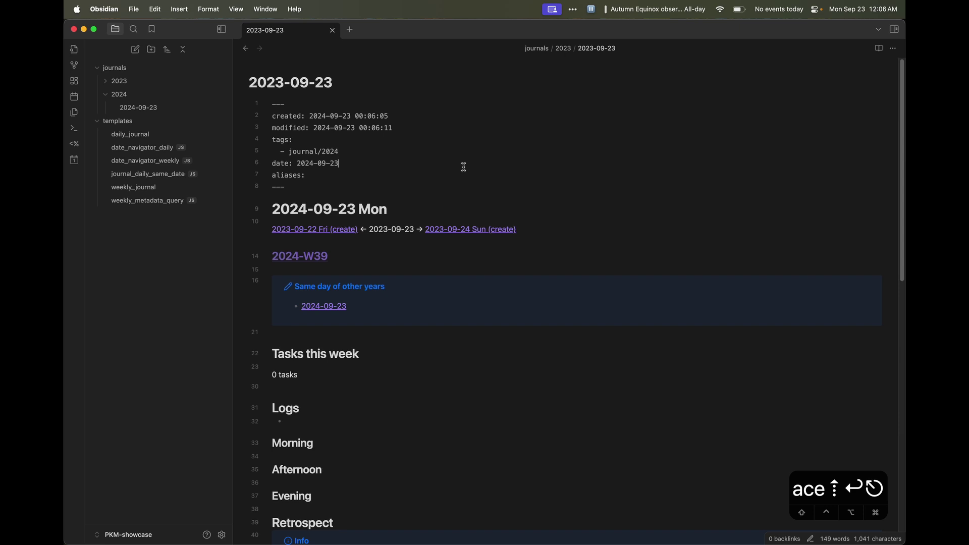
# Change the 2023-09-23 note's tag to journal/2023 and its date property to 2023-09-23
pyautogui.press('Up')
pyautogui.press('BackSpace')
pyautogui.write('3')
pyautogui.press('Left')
pyautogui.press('Left')
pyautogui.press('Left')
pyautogui.press('Left')
pyautogui.press('Left')
pyautogui.press('Left')
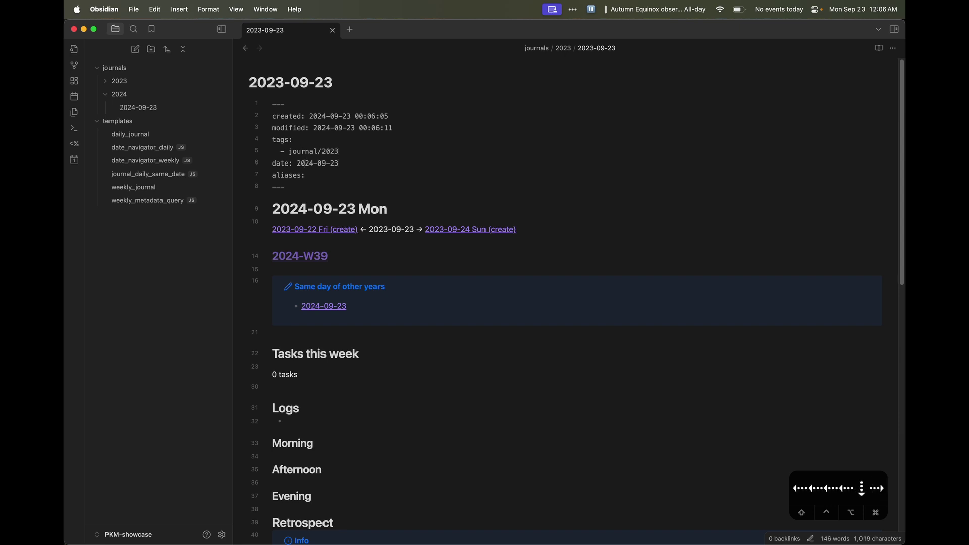
pyautogui.press('Right')
pyautogui.press('Right')
pyautogui.press('Right')
pyautogui.press('BackSpace')
pyautogui.write('3')
# Change the year in the main heading of the 2023-09-23 note so it reads 2023-09-23 Mon
pyautogui.press('Down')
pyautogui.press('Down')
pyautogui.press('Down')
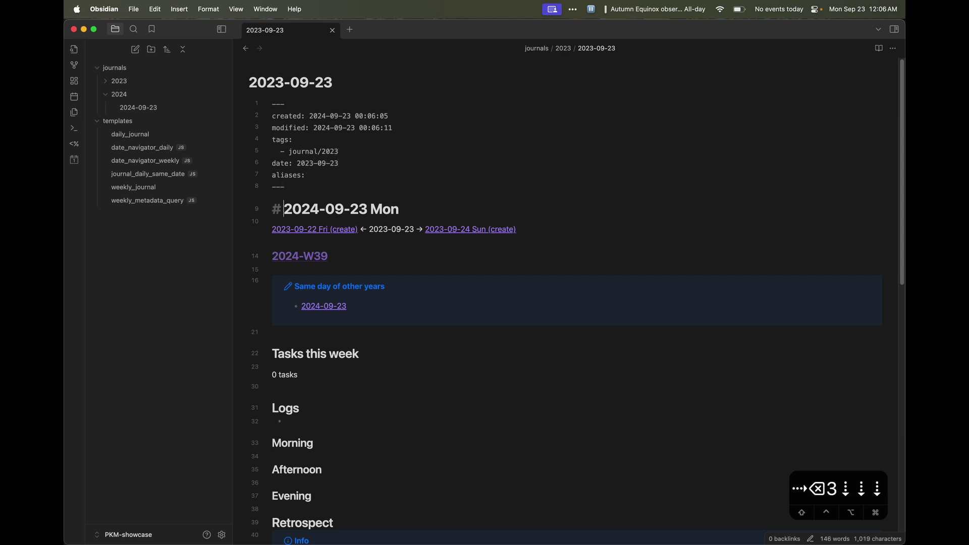
pyautogui.press('Right')
pyautogui.press('Right')
pyautogui.press('Right')
pyautogui.press('Right')
pyautogui.press('Right')
pyautogui.press('BackSpace')
pyautogui.write('3')
# Change the weekly note link below the date navigation to 2023-W39
pyautogui.press('Home')
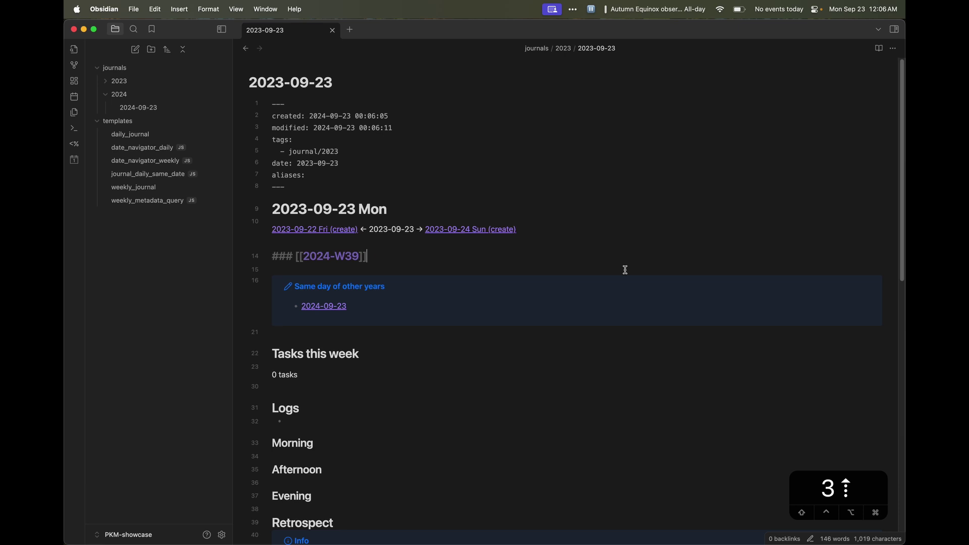
pyautogui.press('Left')
pyautogui.press('Left')
pyautogui.press('Left')
pyautogui.press('Left')
pyautogui.press('Left')
pyautogui.press('Left')
pyautogui.hotkey('shift', 'Right')
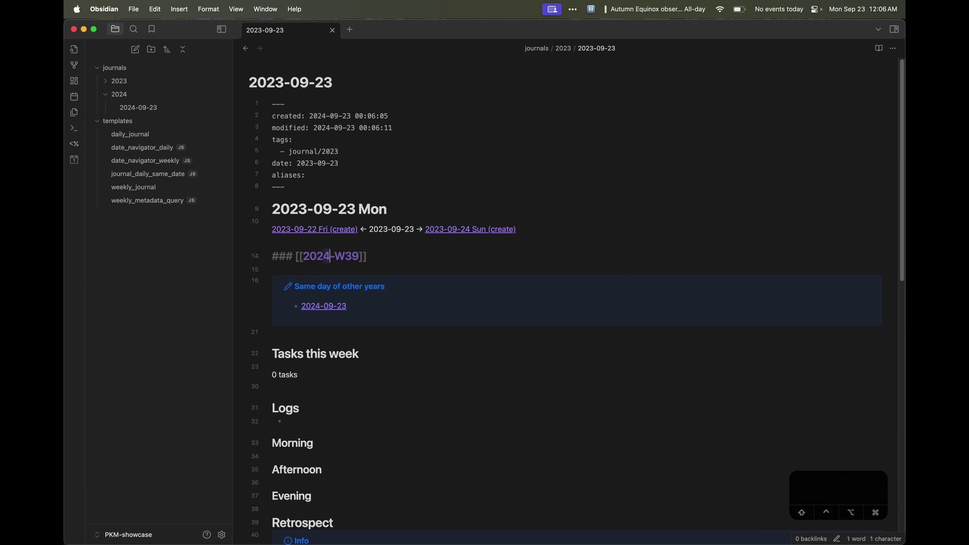
pyautogui.write('3')
pyautogui.press('Escape')
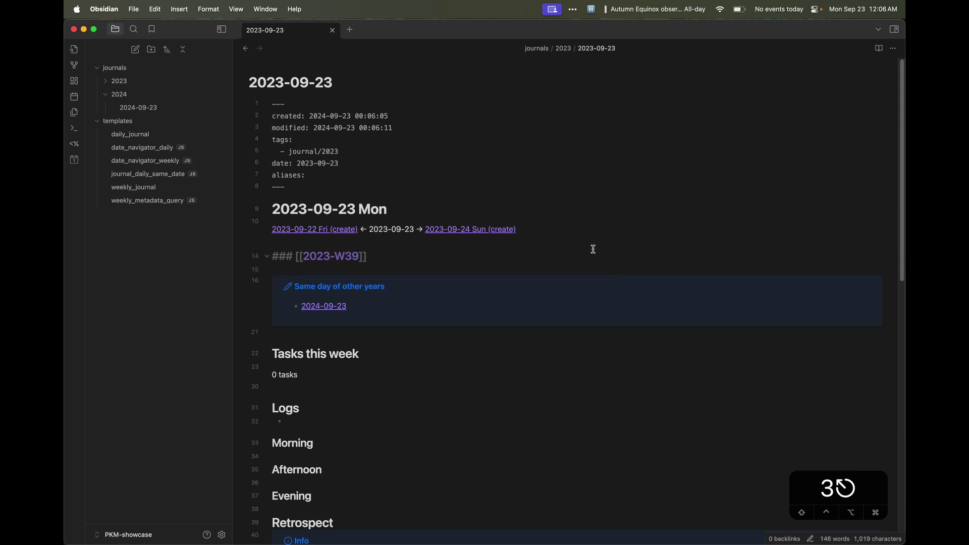
# Open the 2024-09-23 note from the "Same day of other years" callout and preview its linked 2023-09-23 note
pyautogui.click(331, 308)
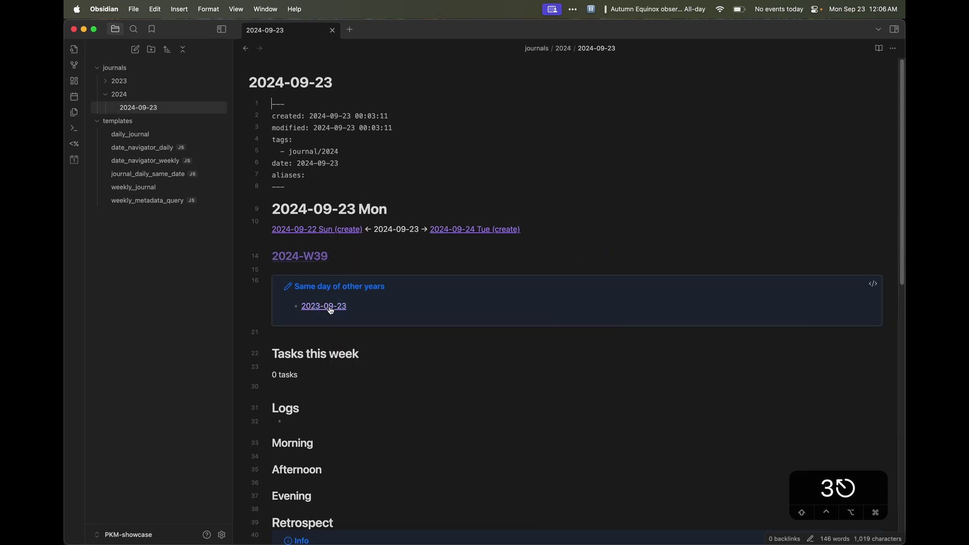
pyautogui.click(183, 49)
pyautogui.moveTo(328, 308)
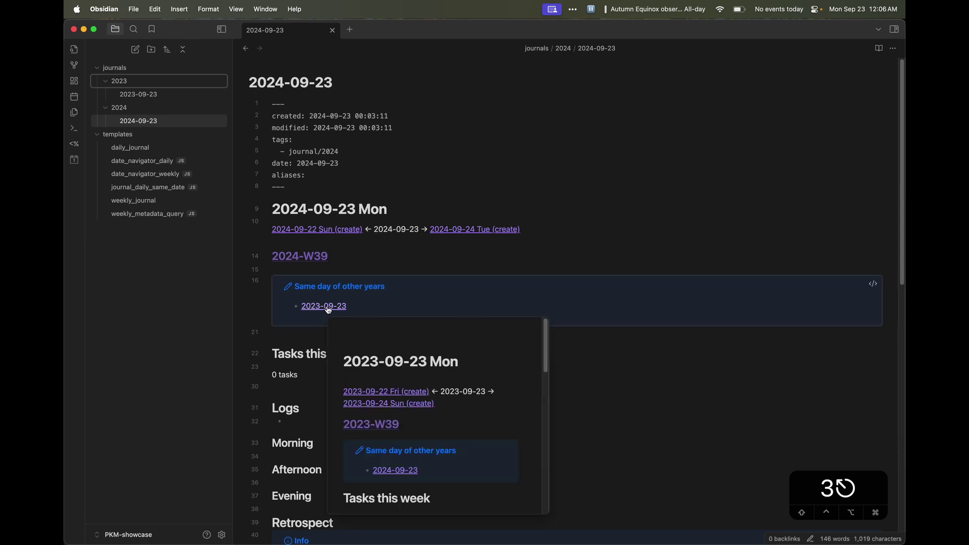
pyautogui.scroll(-10, 472, 407)
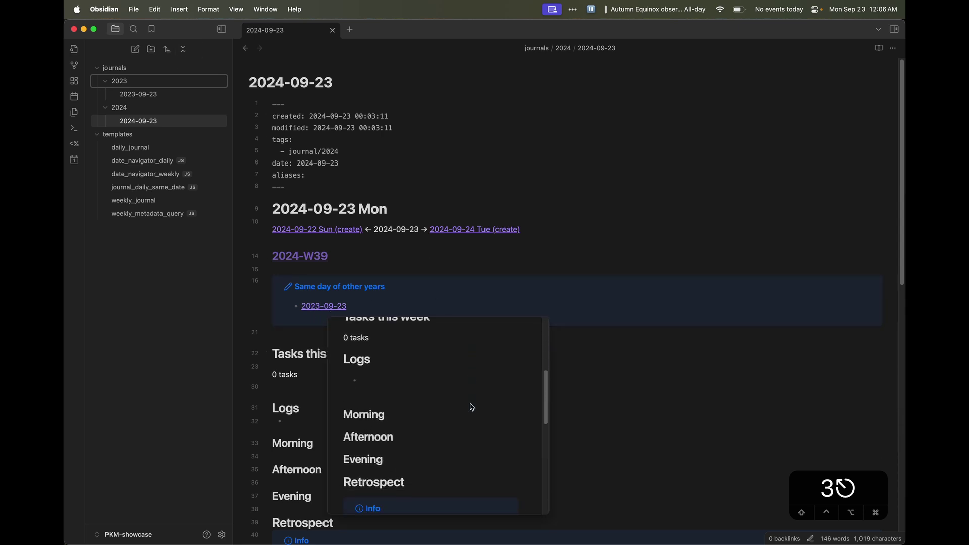
pyautogui.scroll(-3, 472, 406)
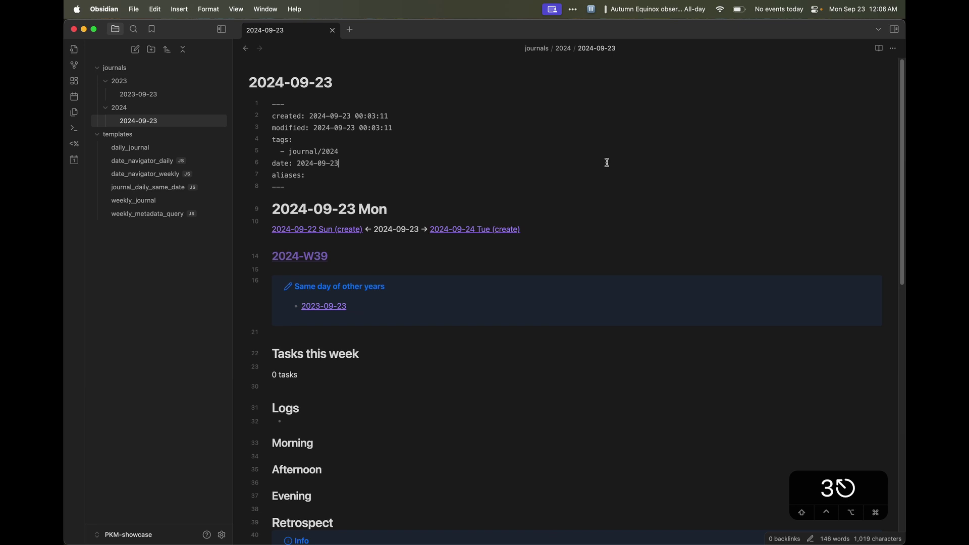
# Create a 2022 folder inside journals and add a note named 2022-09-23 to it
pyautogui.rightClick(143, 71)
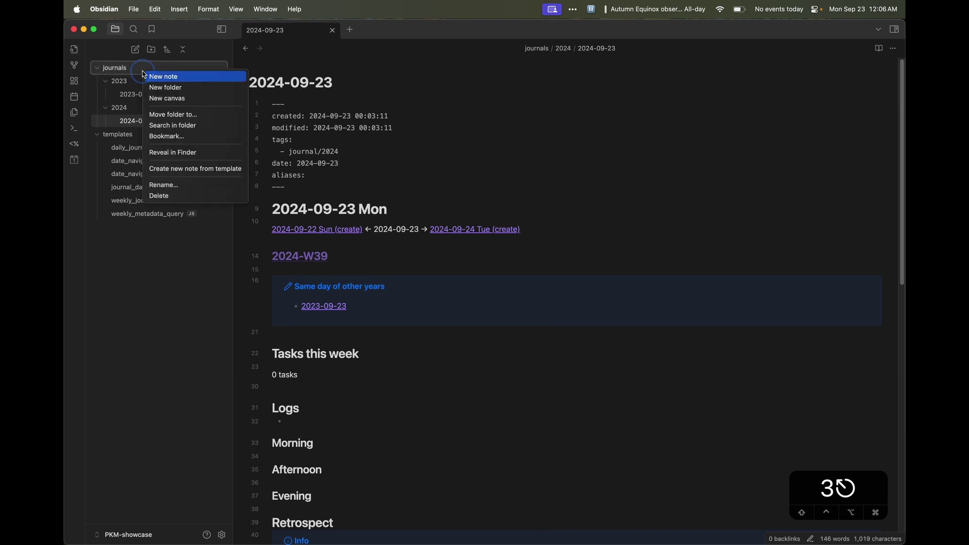
pyautogui.click(170, 88)
pyautogui.write('2022')
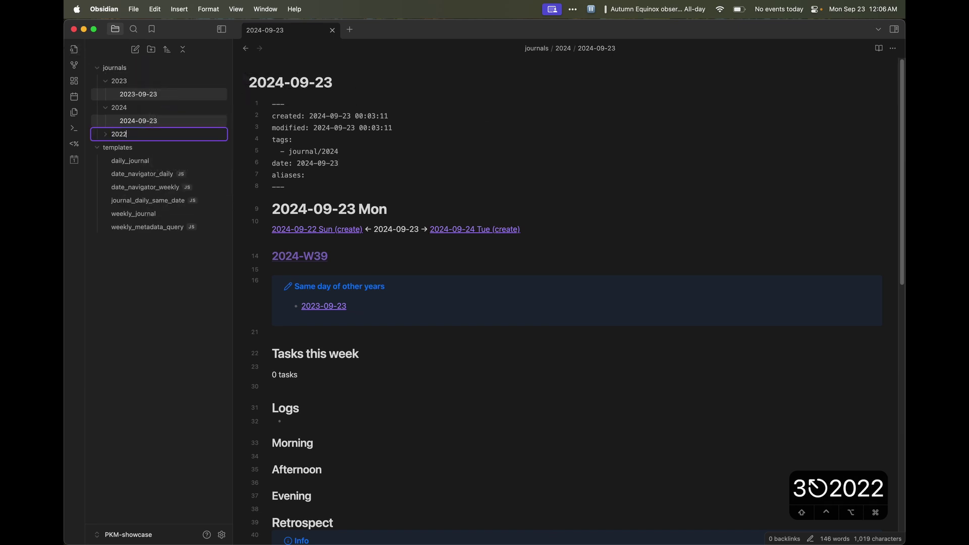
pyautogui.press('Return')
pyautogui.rightClick(158, 84)
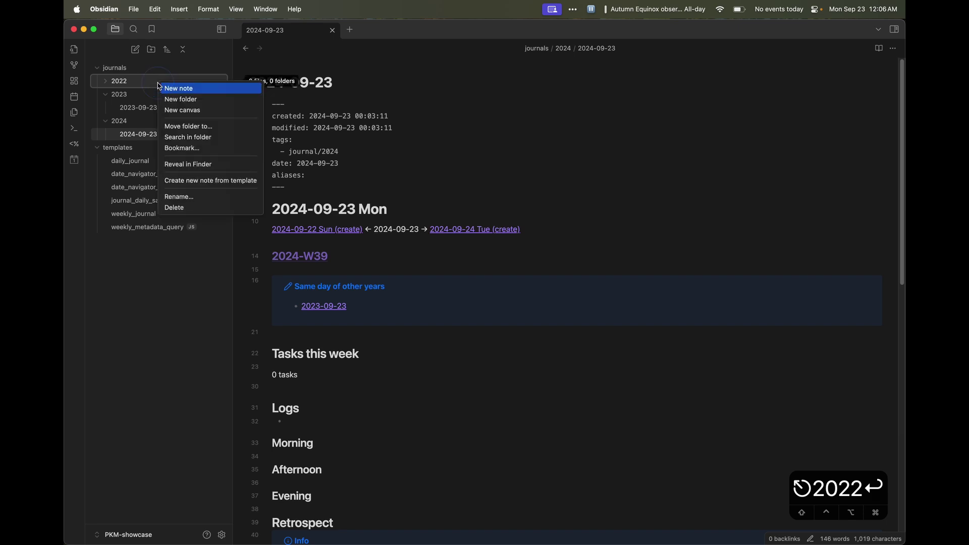
pyautogui.click(177, 93)
pyautogui.write('2022-')
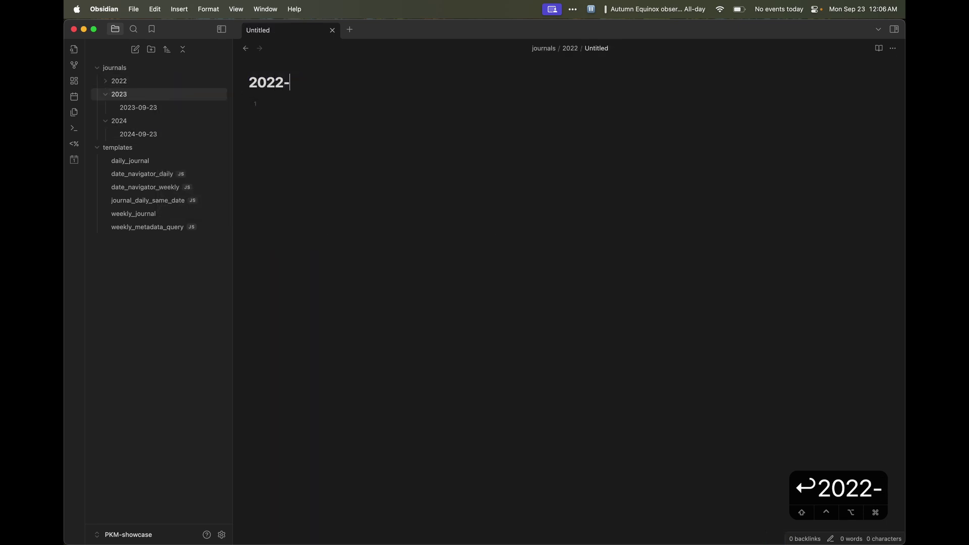
pyautogui.write('09-23')
pyautogui.press('Return')
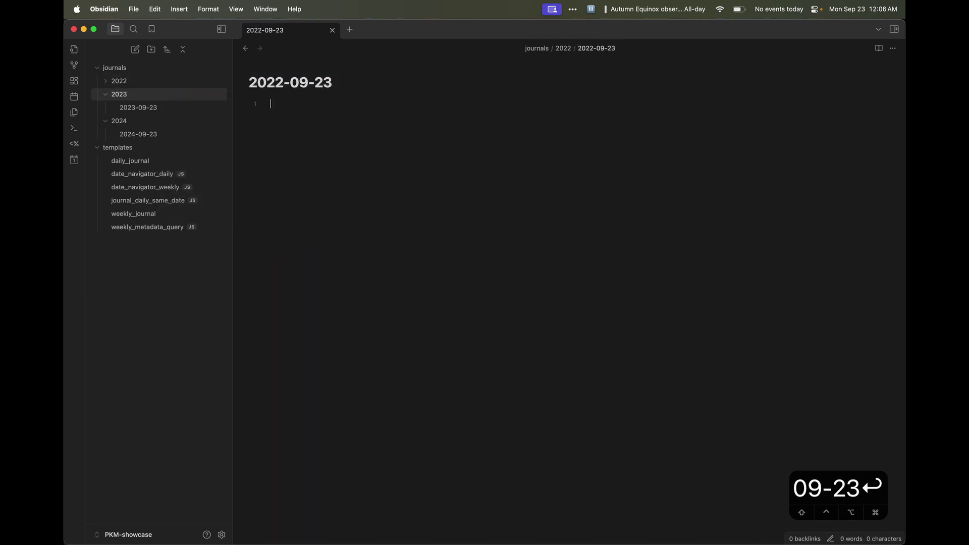
# Insert the daily_journal template into the body of the 2022-09-23 note
pyautogui.press('ctrl')
pyautogui.press('super+p')
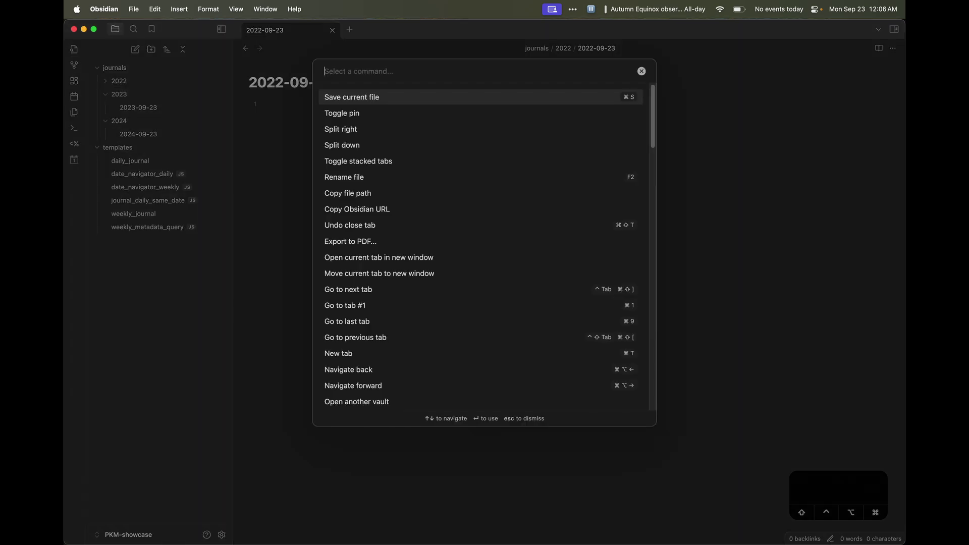
pyautogui.write('inser temp')
pyautogui.press('Return')
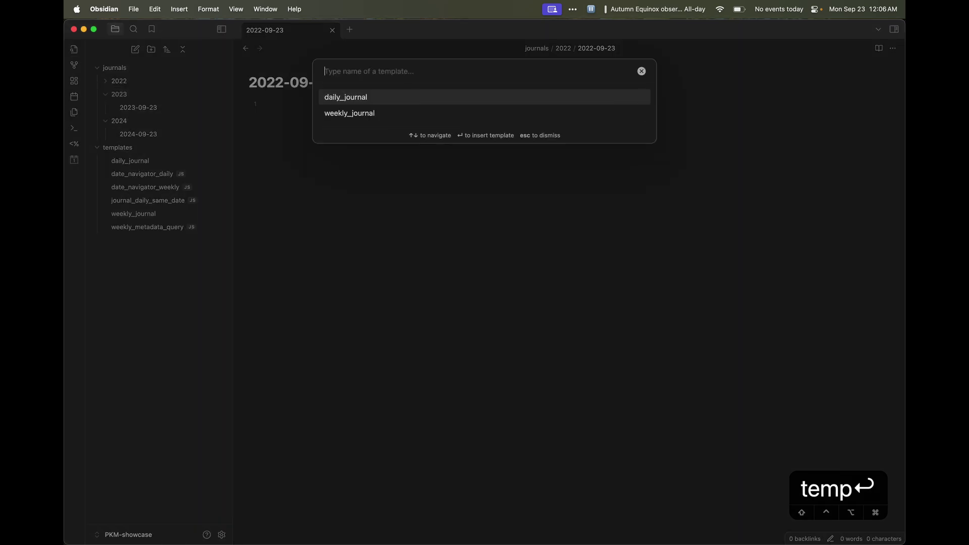
pyautogui.press('Return')
# Run Templater's Replace templates in the active file command on the 2022-09-23 note
pyautogui.press('super+p')
pyautogui.write('replace')
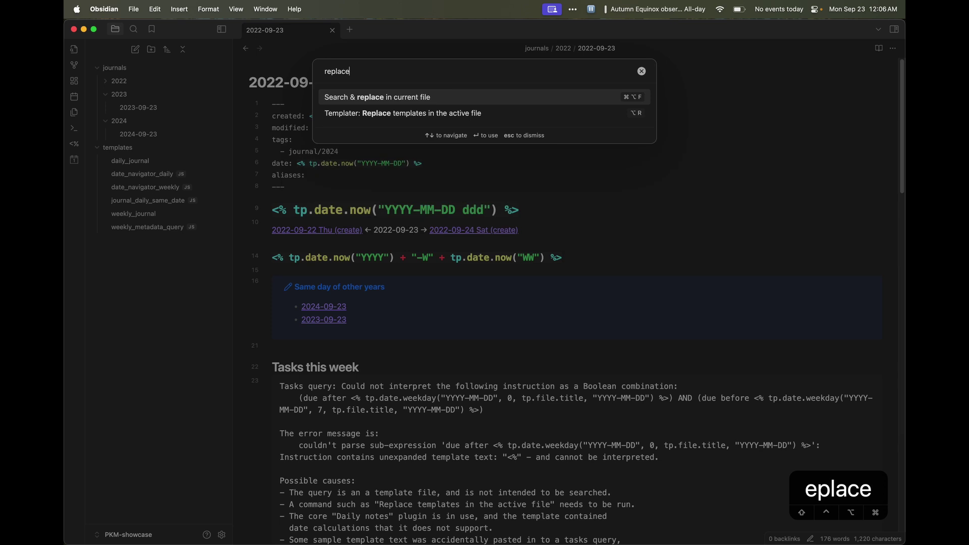
pyautogui.press('Up')
pyautogui.press('Return')
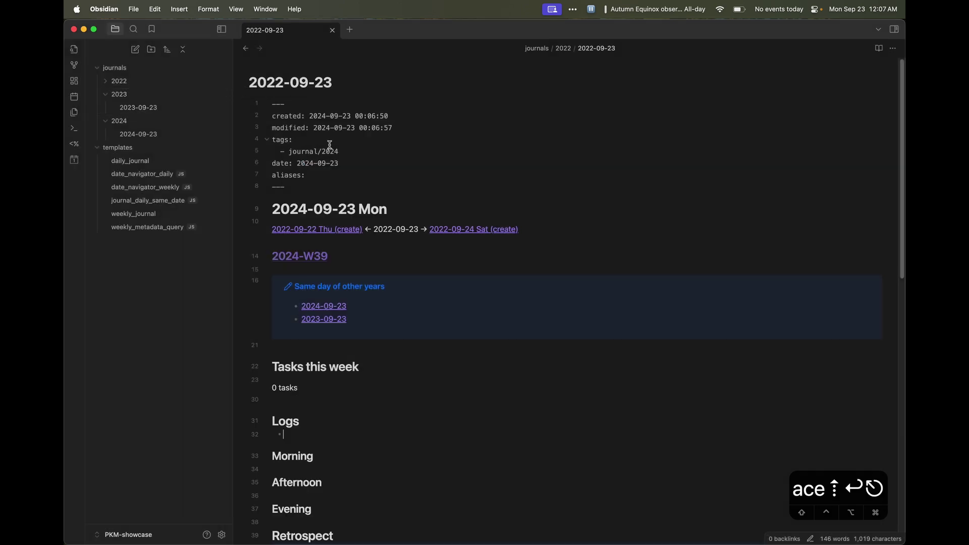
# Change the 2022-09-23 note's tag to journal/2022 and its date property to 2022-09-23
pyautogui.press('BackSpace')
pyautogui.write('2')
pyautogui.press('Down')
pyautogui.press('Left')
pyautogui.press('Left')
pyautogui.press('Left')
pyautogui.press('Left')
pyautogui.press('Left')
pyautogui.press('Left')
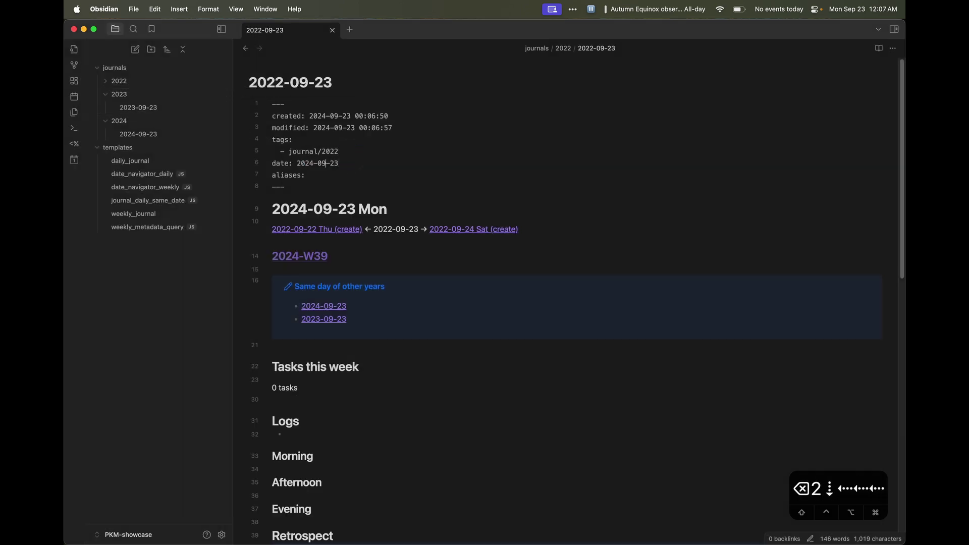
pyautogui.press('BackSpace')
pyautogui.write('2')
# Change the year in the main heading of the 2022-09-23 note so it reads 2022-09-23 Mon
pyautogui.press('Down')
pyautogui.press('Down')
pyautogui.press('Down')
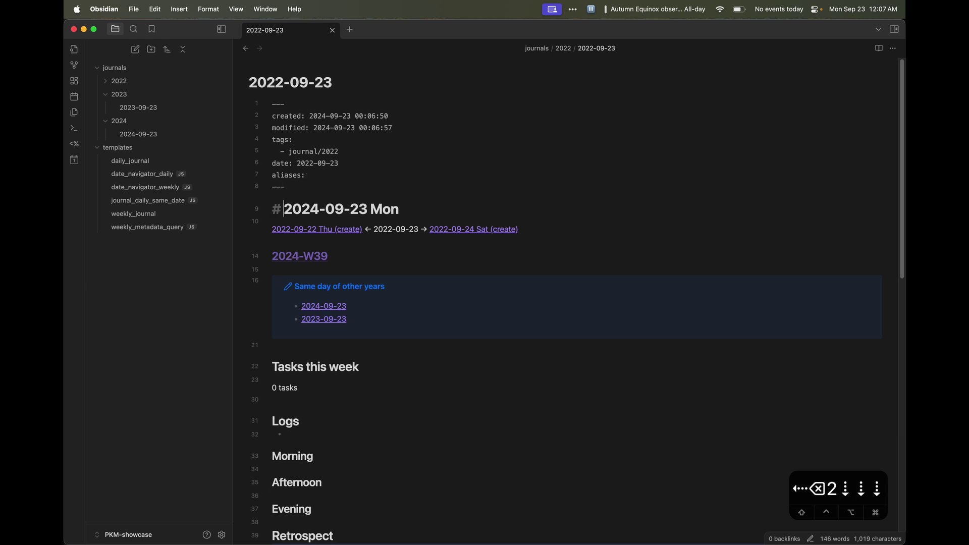
pyautogui.press('Right')
pyautogui.press('Right')
pyautogui.press('Right')
pyautogui.press('BackSpace')
pyautogui.write('2')
pyautogui.press('Right')
pyautogui.press('Right')
pyautogui.press('Right')
pyautogui.press('Right')
pyautogui.press('Right')
pyautogui.press('Right')
pyautogui.press('Right')
pyautogui.press('Right')
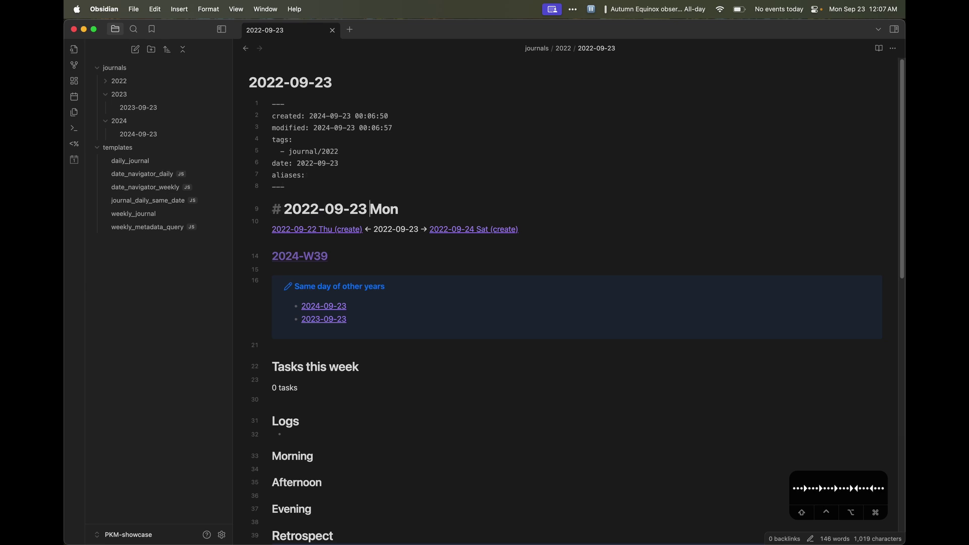
pyautogui.hotkey('shift', 'Right')
pyautogui.hotkey('shift', 'Right')
pyautogui.hotkey('shift', 'Right')
pyautogui.hotkey('shift', 'Right')
pyautogui.press('Left')
# Reopen the 2024-09-23 note and check the linked notes in its "Same day of other years" callout
pyautogui.click(154, 134)
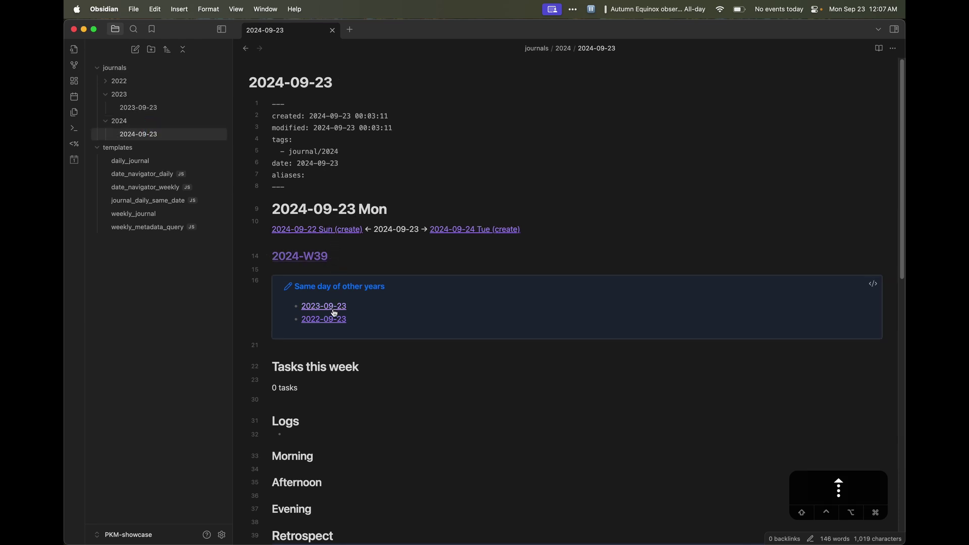
pyautogui.moveTo(324, 319)
pyautogui.scroll(-3, 410, 405)
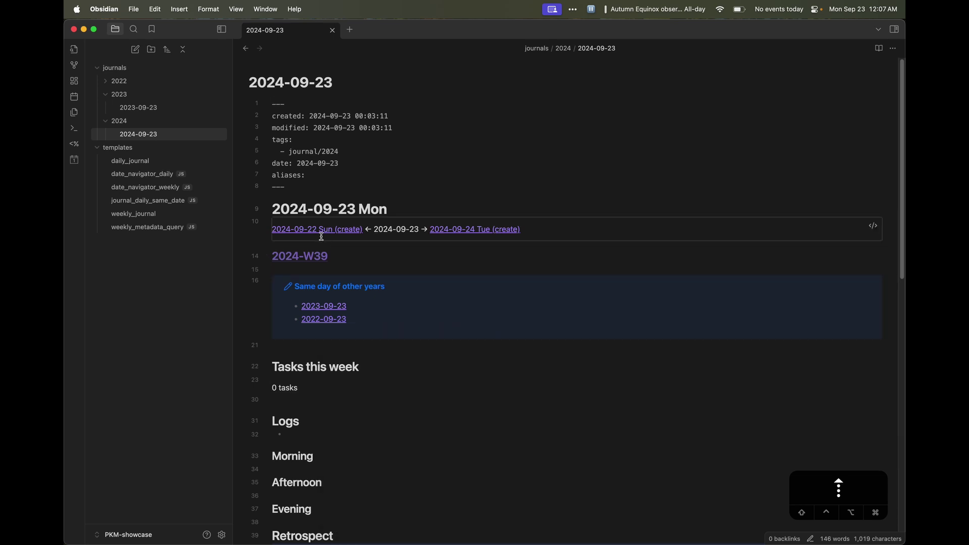
# Create the 2024-09-24 daily note from the next-day link and insert the daily_journal template into it
pyautogui.click(476, 232)
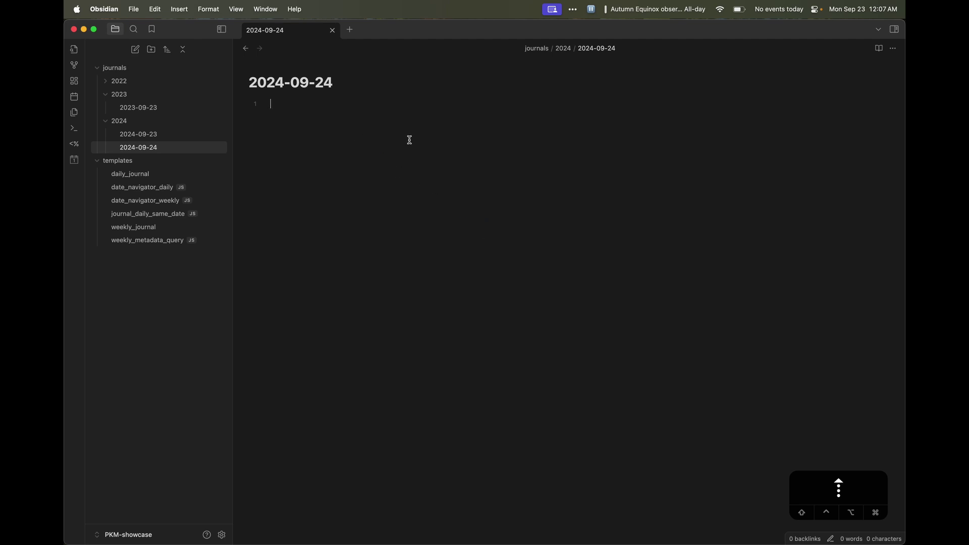
pyautogui.press('super+p')
pyautogui.write('tempal')
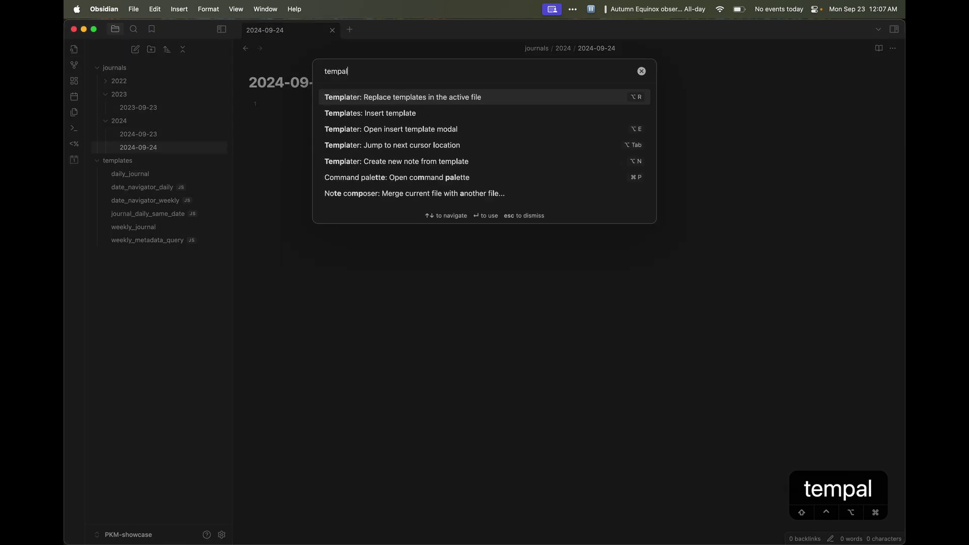
pyautogui.press('BackSpace')
pyautogui.press('Return')
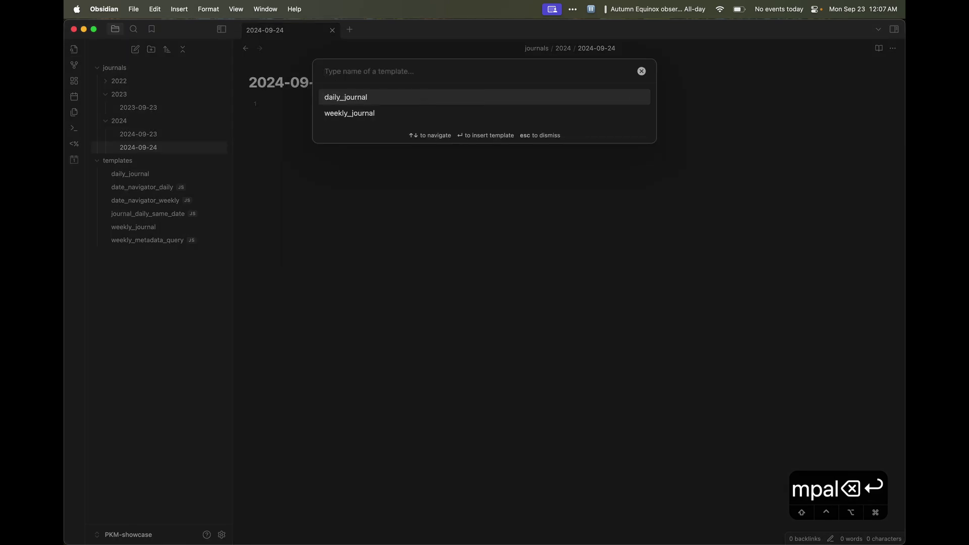
pyautogui.press('Return')
# Run Templater's Replace templates in the active file command on the 2024-09-24 note
pyautogui.press('super+p')
pyautogui.write('replace')
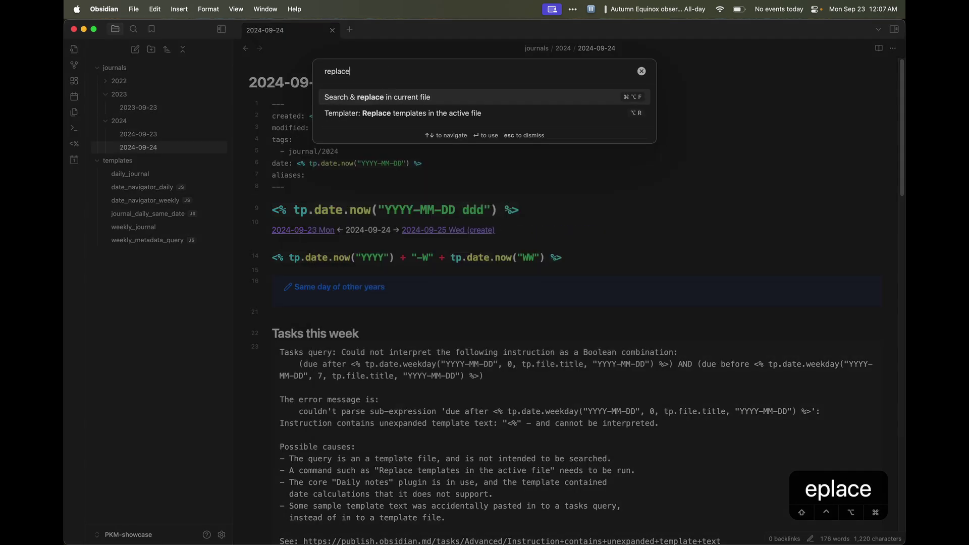
pyautogui.press('Down')
pyautogui.press('Return')
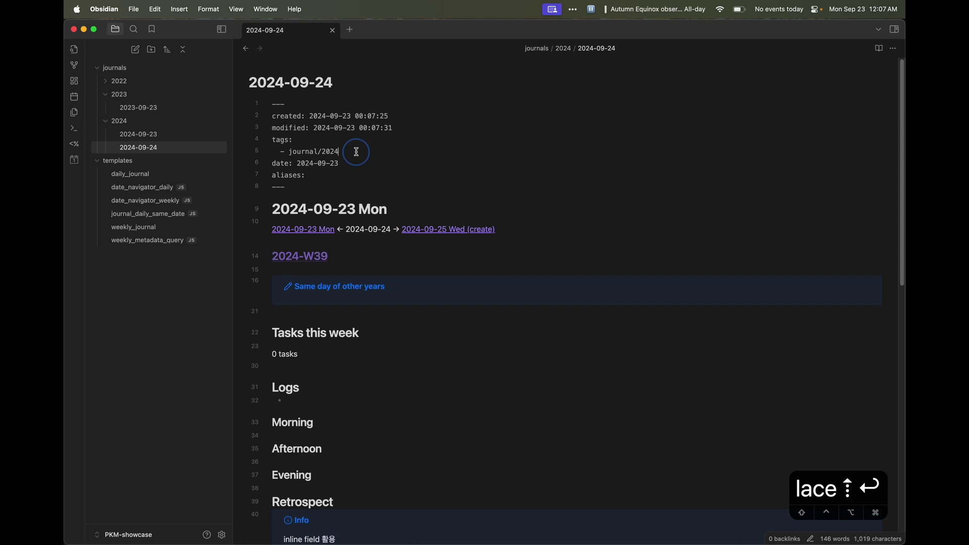
# Change the date property of the 2024-09-24 note to 2024-09-24
pyautogui.press('Down')
pyautogui.press('BackSpace')
pyautogui.write('4')
# Change the main heading of the 2024-09-24 note to 2024-09-24 Tue
pyautogui.press('Down')
pyautogui.press('Down')
pyautogui.press('Down')
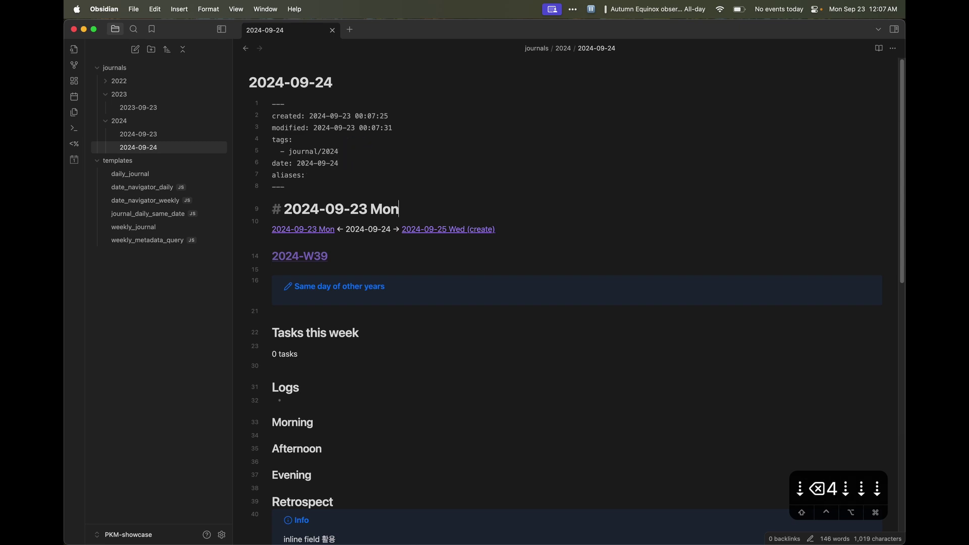
pyautogui.press('Left')
pyautogui.press('Left')
pyautogui.press('Left')
pyautogui.press('Left')
pyautogui.press('BackSpace')
pyautogui.write('4')
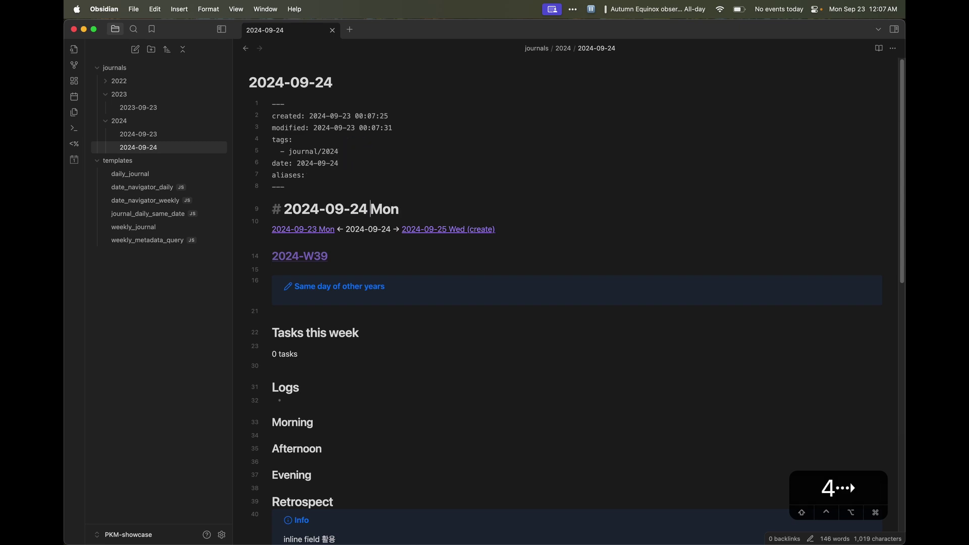
pyautogui.press('Right')
pyautogui.press('shift+super+Right')
pyautogui.write('T')
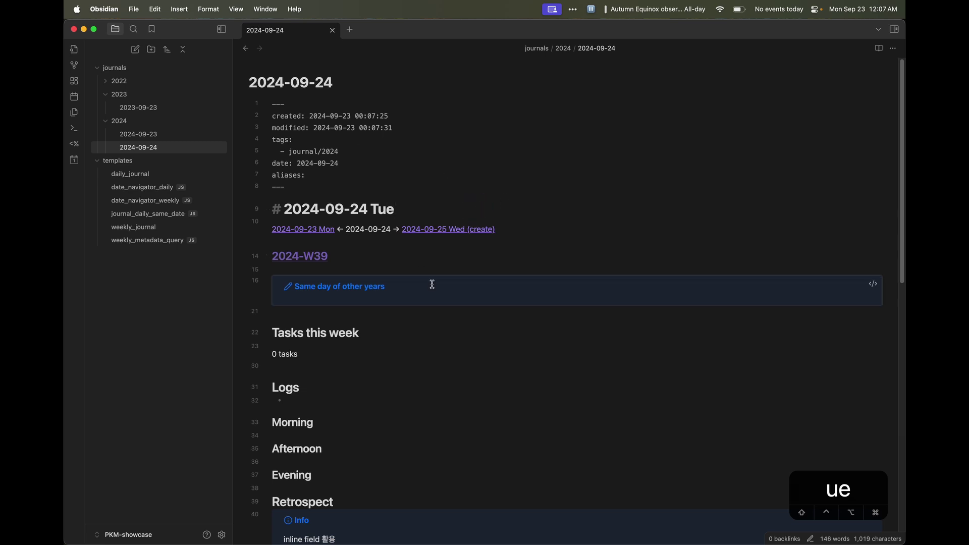
# Look through the 2024-09-24 note, then reopen the 2024-09-23 note and check its navigation links
pyautogui.scroll(-3, 452, 320)
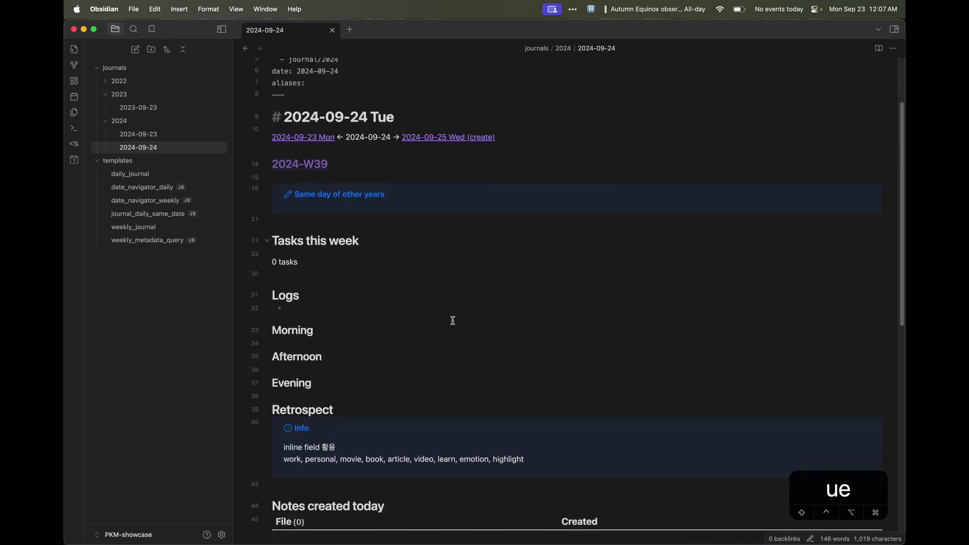
pyautogui.click(188, 139)
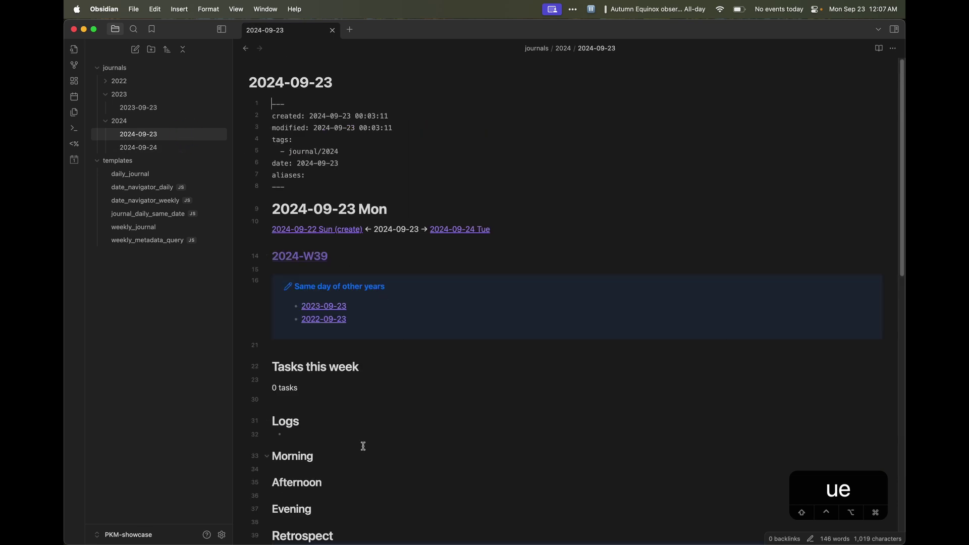
pyautogui.scroll(-2, 338, 318)
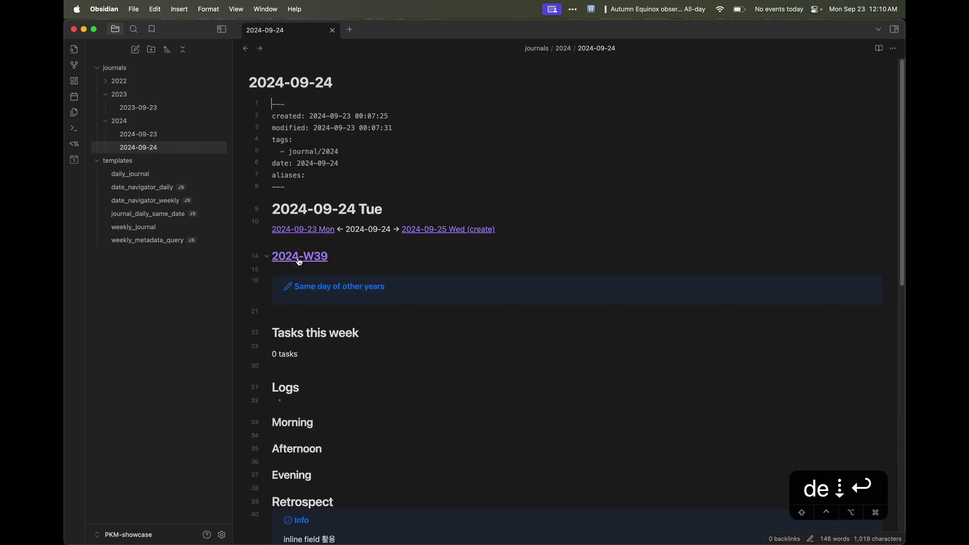
# Create the 2024-W39 weekly note from the week link in the daily note and insert the weekly_journal template
pyautogui.click(292, 256)
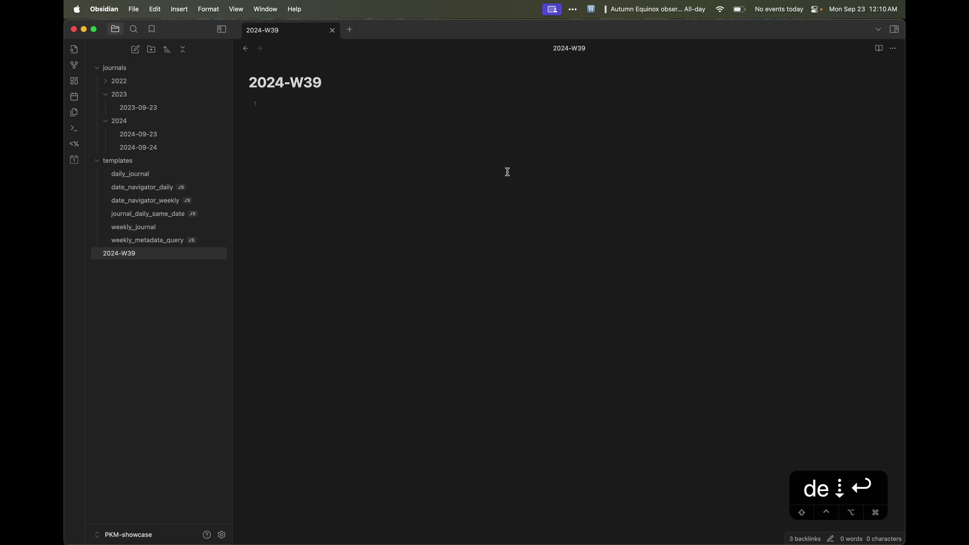
pyautogui.press('super+p')
pyautogui.write('template')
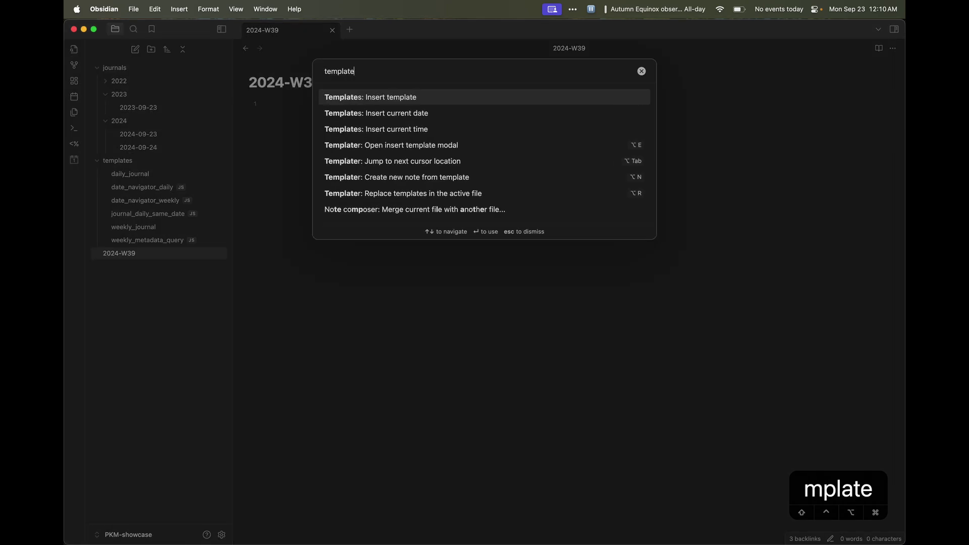
pyautogui.press('Return')
pyautogui.press('Down')
pyautogui.press('Return')
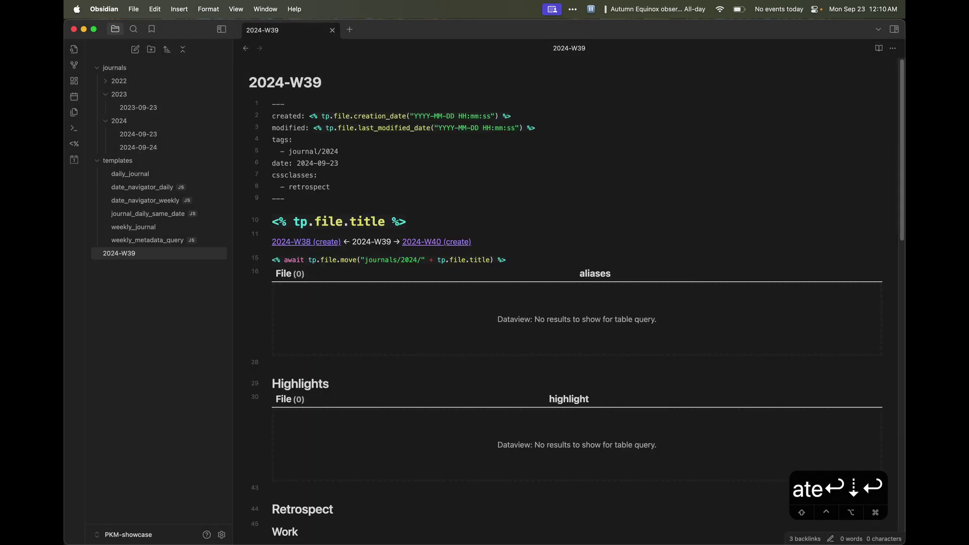
# Run Templater's Replace templates in the active file command on the 2024-W39 note
pyautogui.press('super+p')
pyautogui.press('Escape')
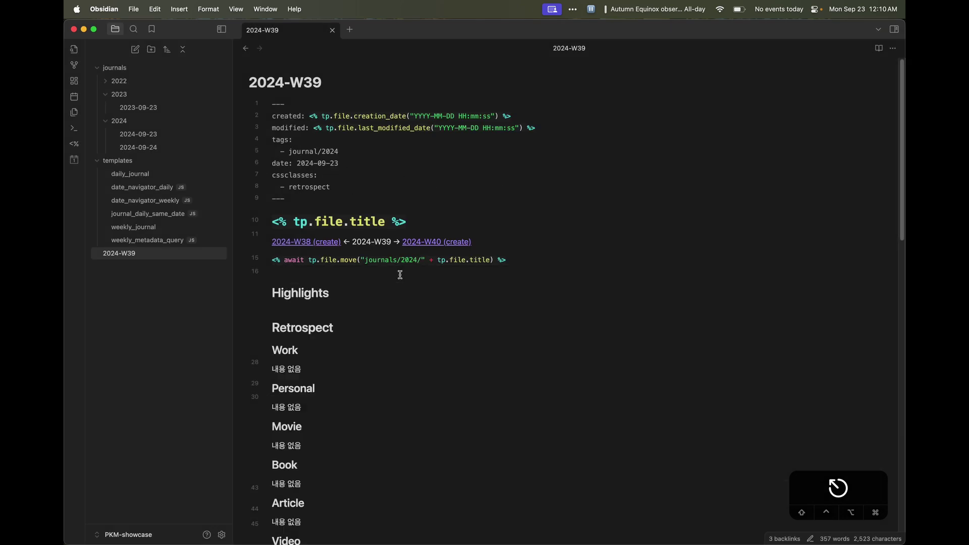
pyautogui.press('super+p')
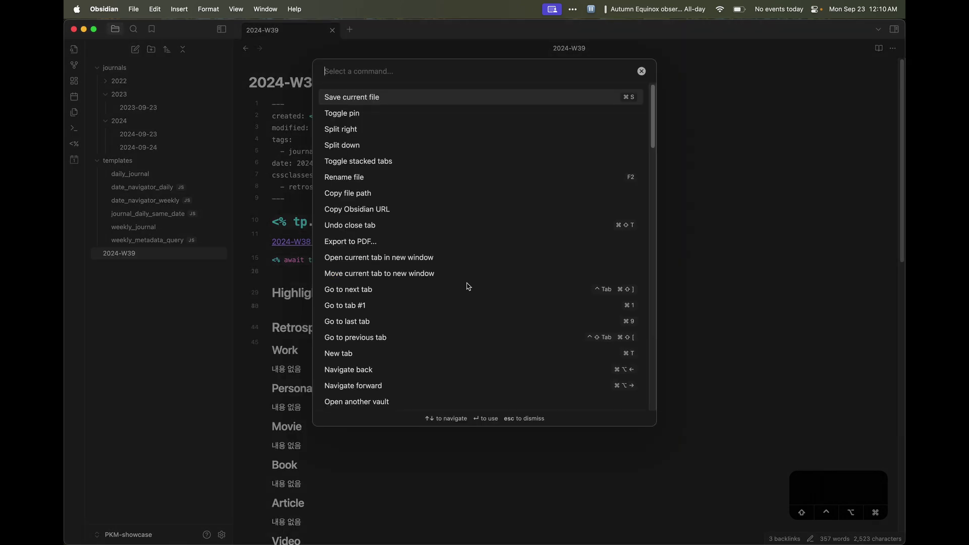
pyautogui.write('replace')
pyautogui.press('Down')
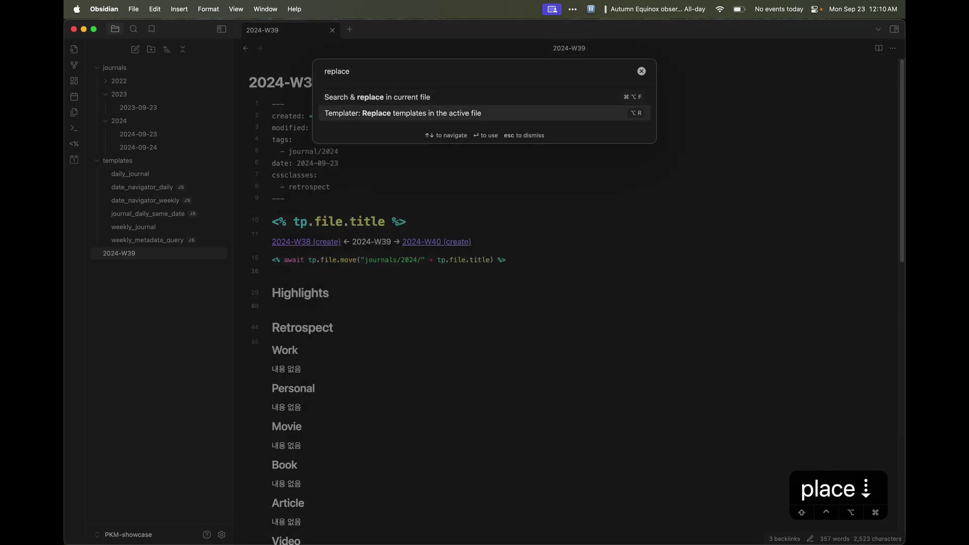
pyautogui.press('Return')
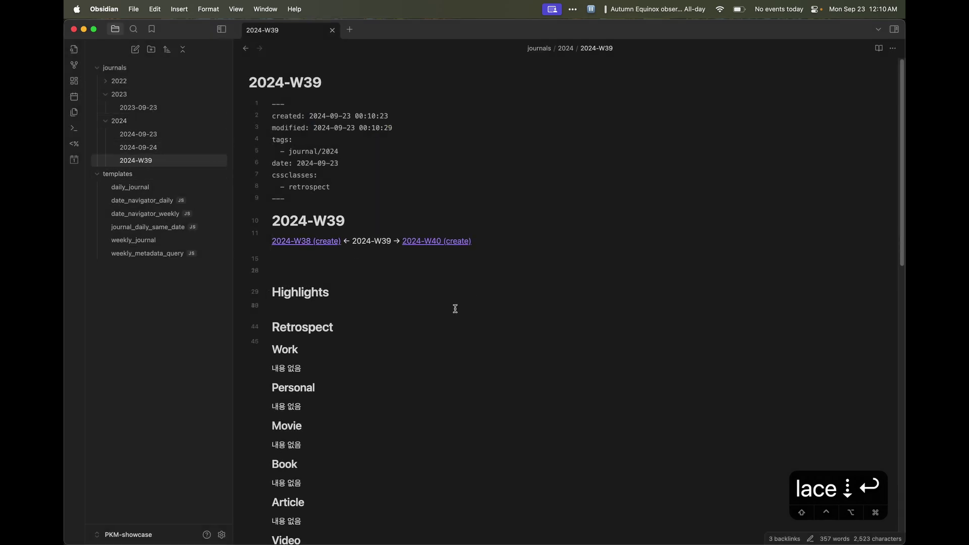
pyautogui.scroll(-5, 386, 401)
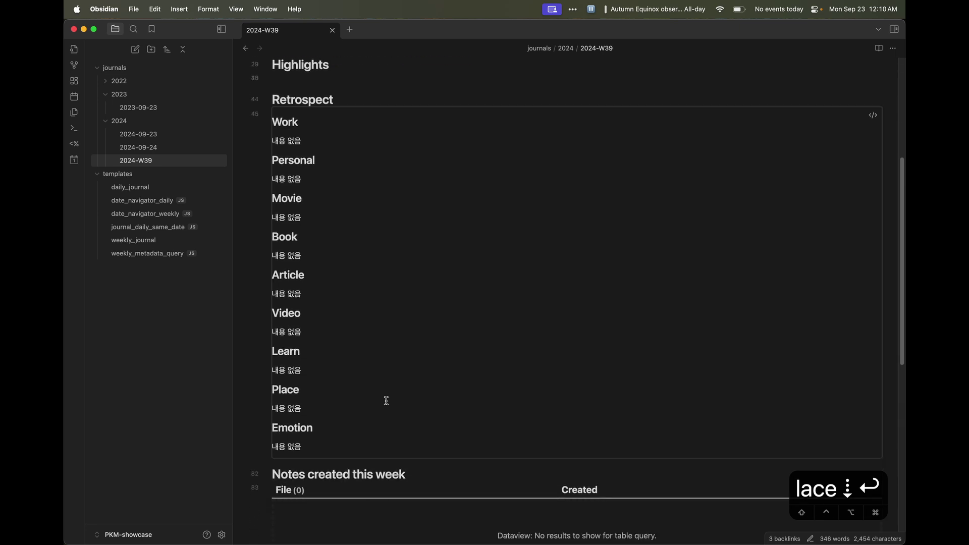
pyautogui.scroll(5, 387, 401)
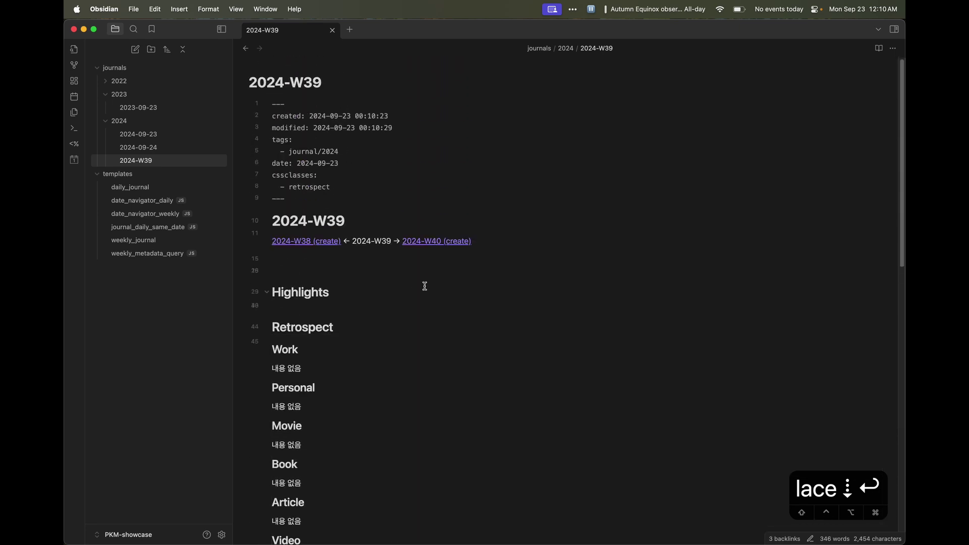
# Split the 2024-W39 note to the right and open today's daily note, 2024-09-23, beside it
pyautogui.press('super+p')
pyautogui.write('split')
pyautogui.press('Down')
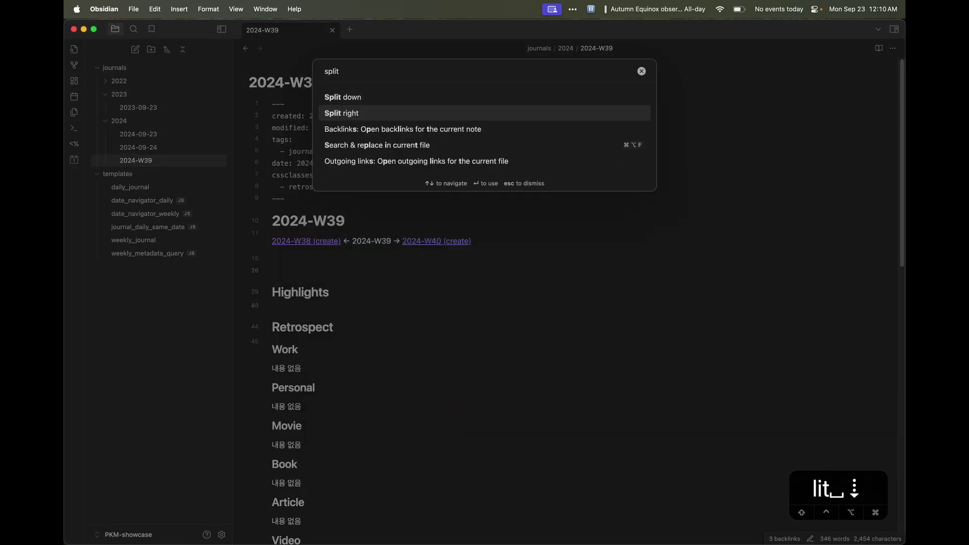
pyautogui.press('Return')
pyautogui.press('super+p')
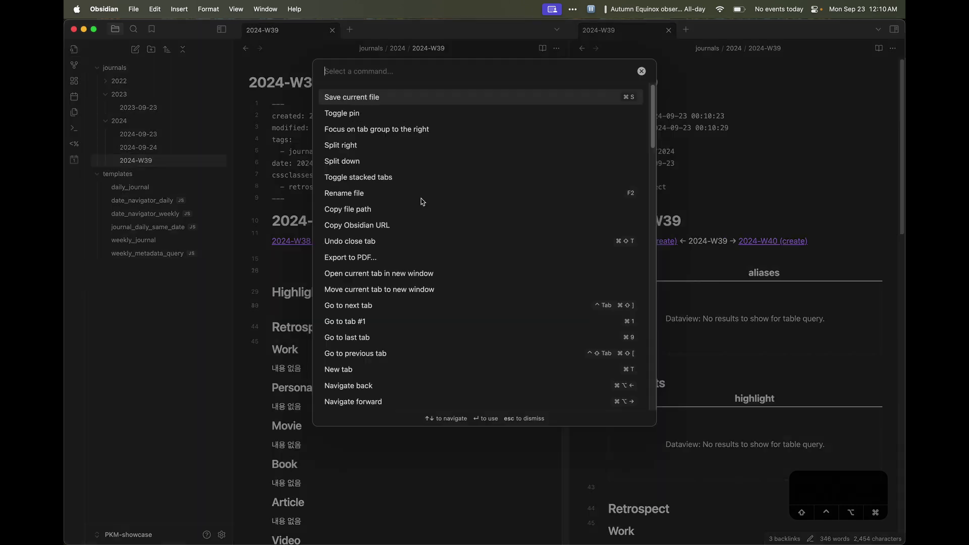
pyautogui.write('open dail')
pyautogui.press('Return')
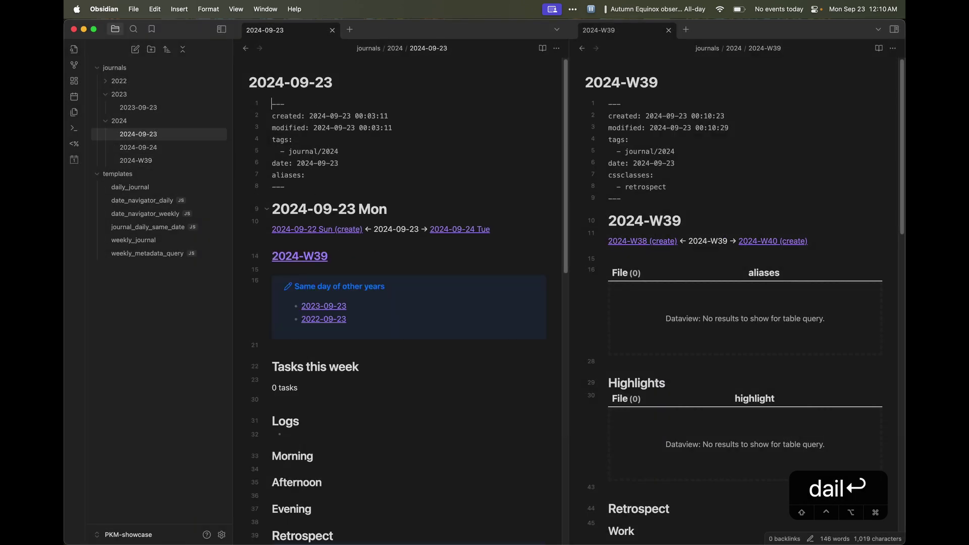
# Write "오늘 할 일들을 먼저 계획합니다." in the bullet under Logs in the 2024-09-23 note
pyautogui.scroll(-8, 432, 333)
pyautogui.scroll(2, 431, 353)
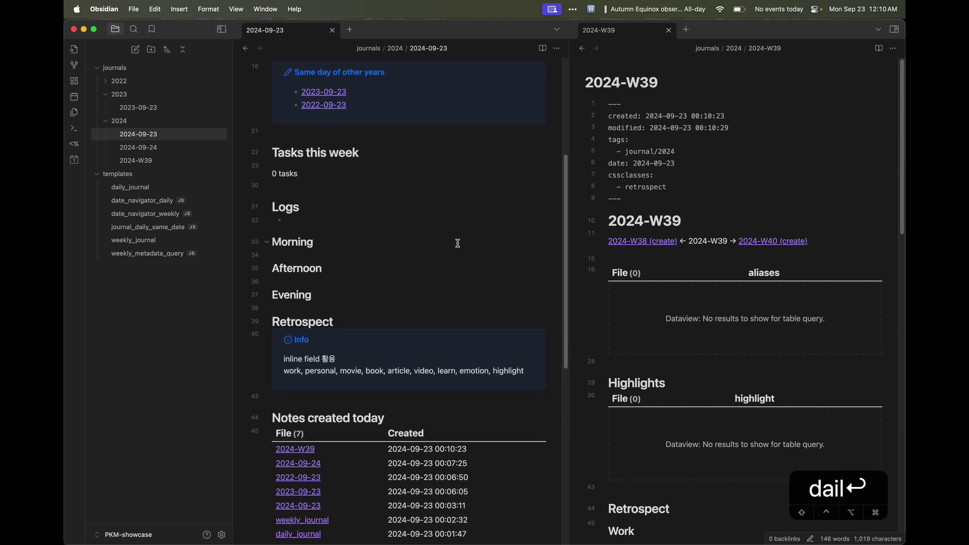
pyautogui.scroll(-8, 697, 259)
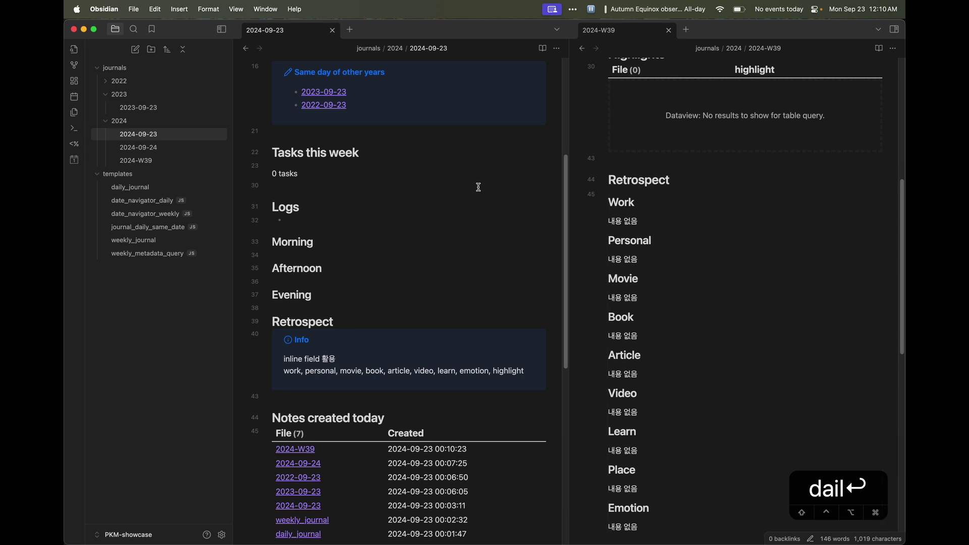
pyautogui.scroll(3, 479, 187)
pyautogui.scroll(-1, 479, 187)
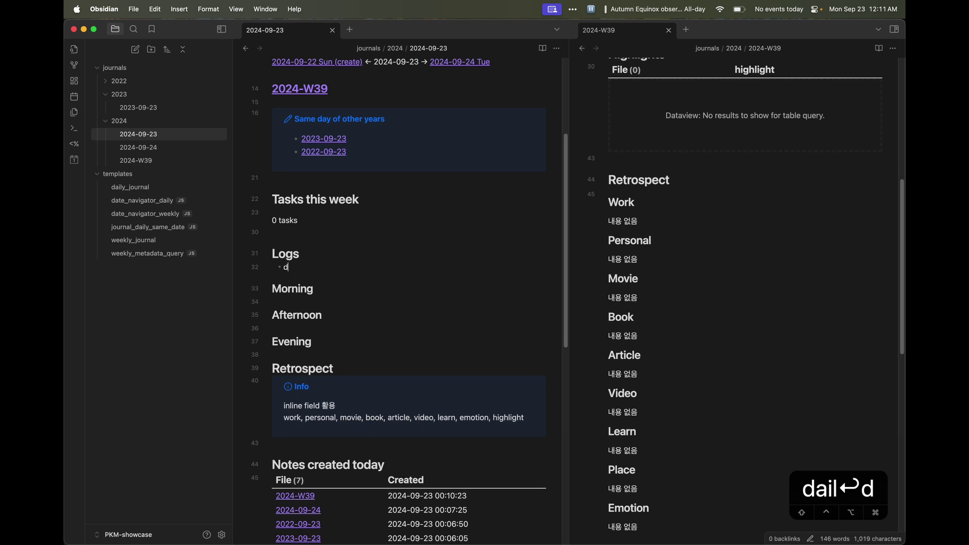
pyautogui.press('F19')
pyautogui.write('오늘 할이')
pyautogui.press('BackSpace')
pyautogui.write('일들을 먼저 그')
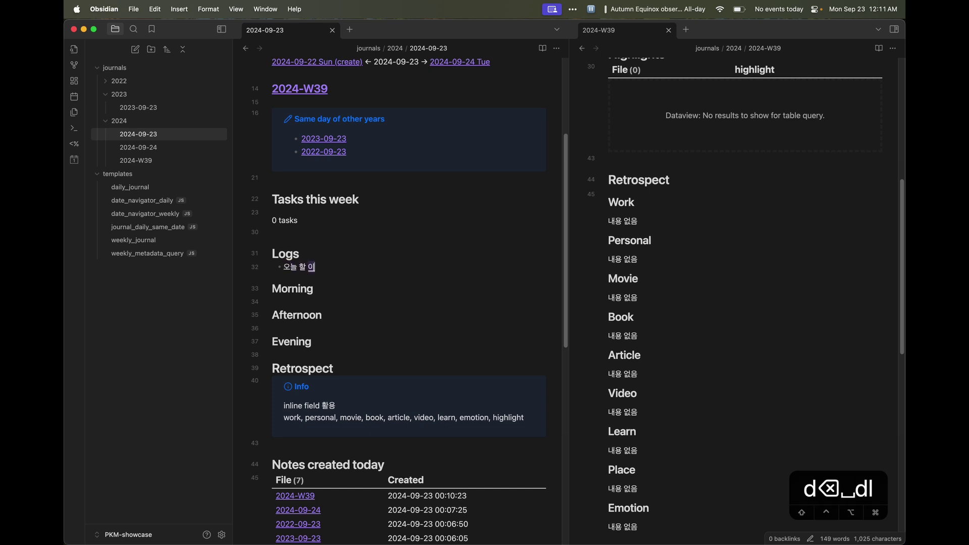
pyautogui.write('획합니다.')
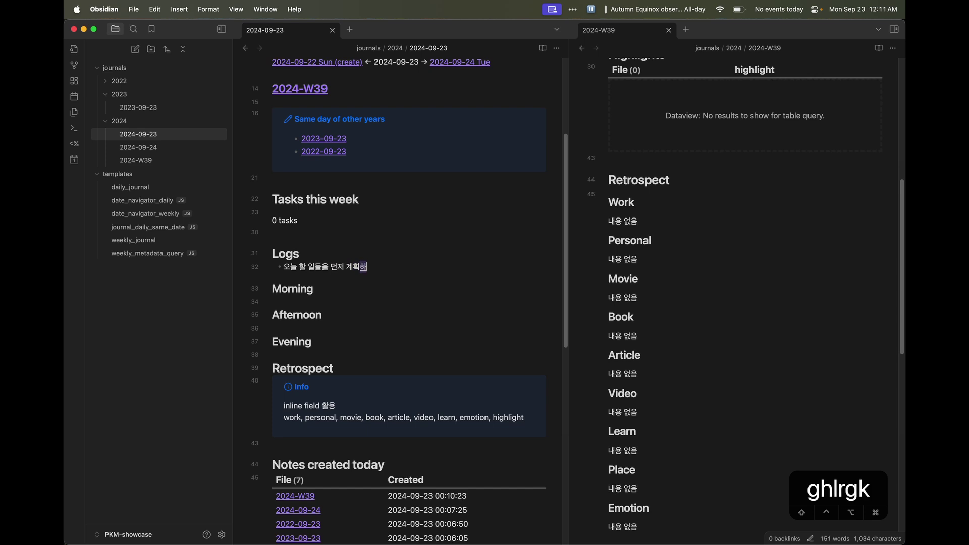
# Add the bullet "10:00 업무 회의" under Morning in the 2024-09-23 note
pyautogui.press('Down')
pyautogui.press('Down')
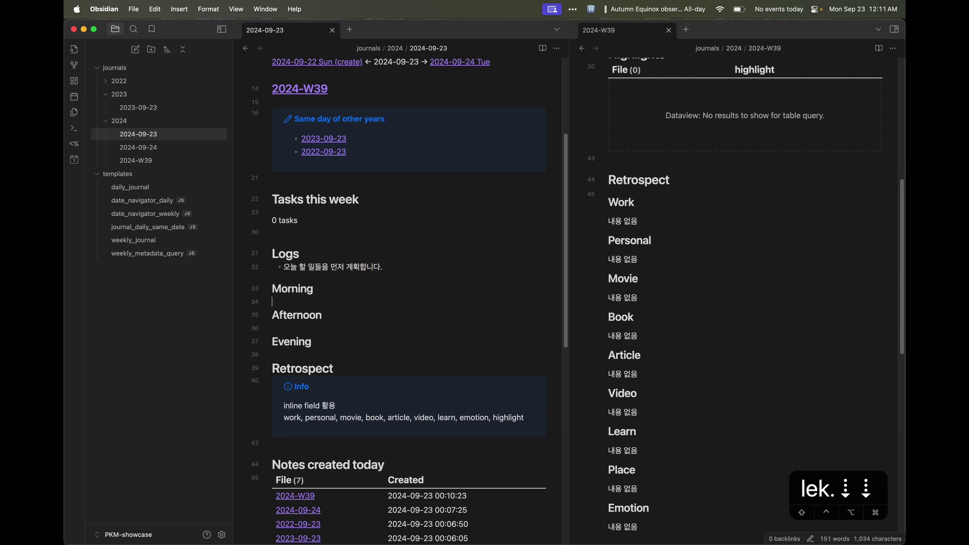
pyautogui.press('Up')
pyautogui.press('Down')
pyautogui.write('- ')
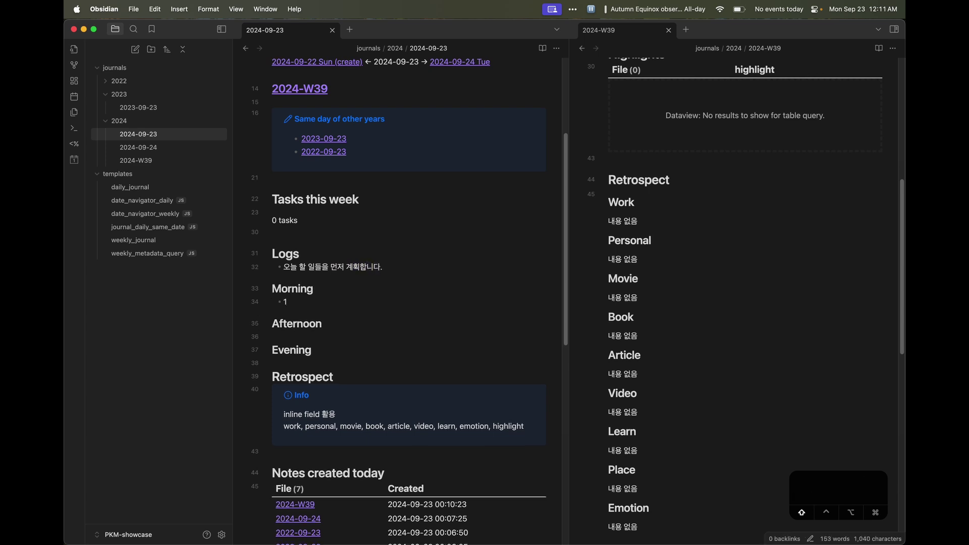
pyautogui.write('10:00')
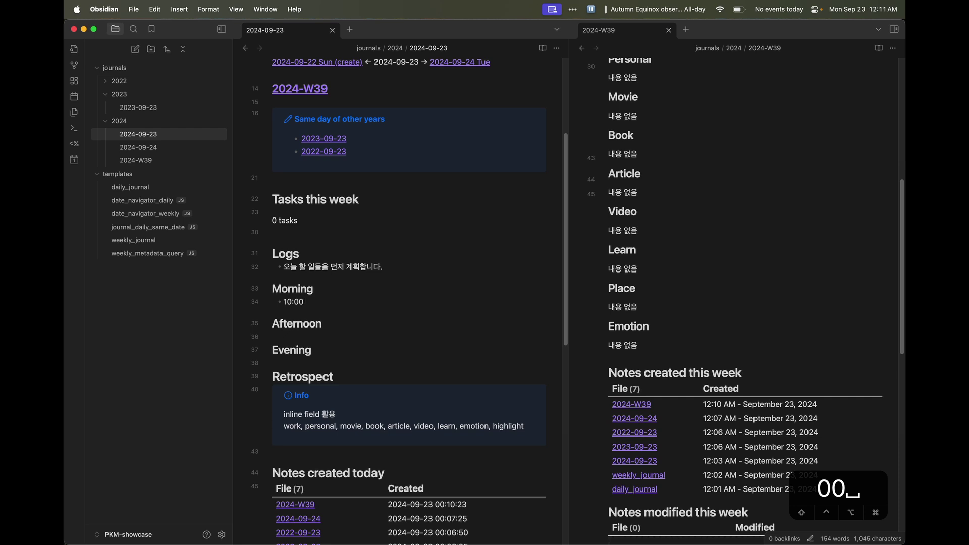
pyautogui.write(' 업무 회의')
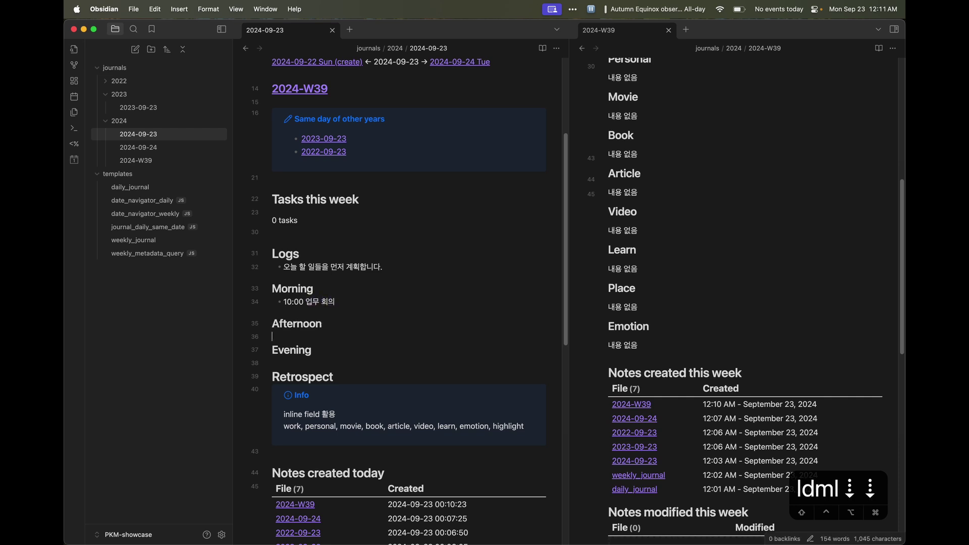
# Add the bullet "12:30 xxx 과 점심 약속" under Afternoon in the 2024-09-23 note
pyautogui.write('- 12:30')
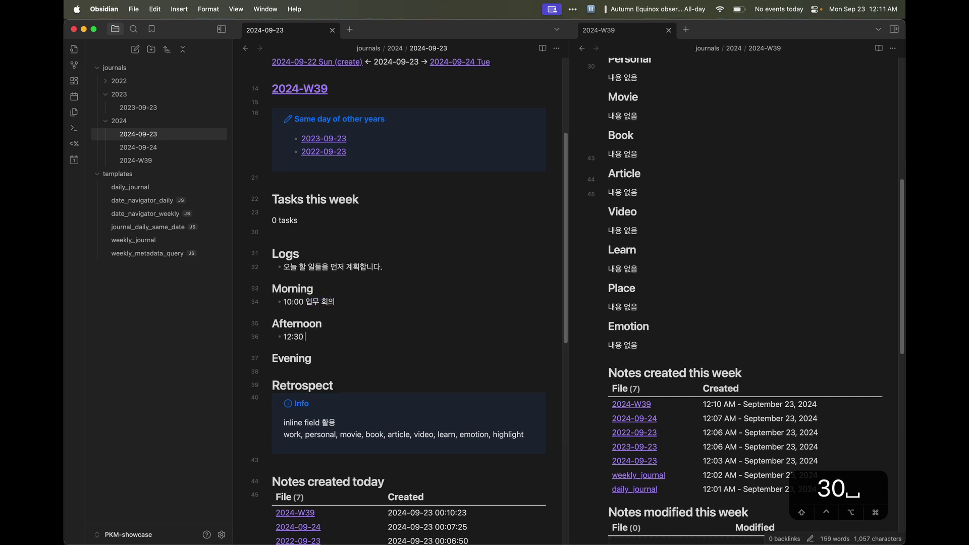
pyautogui.write('과 점시')
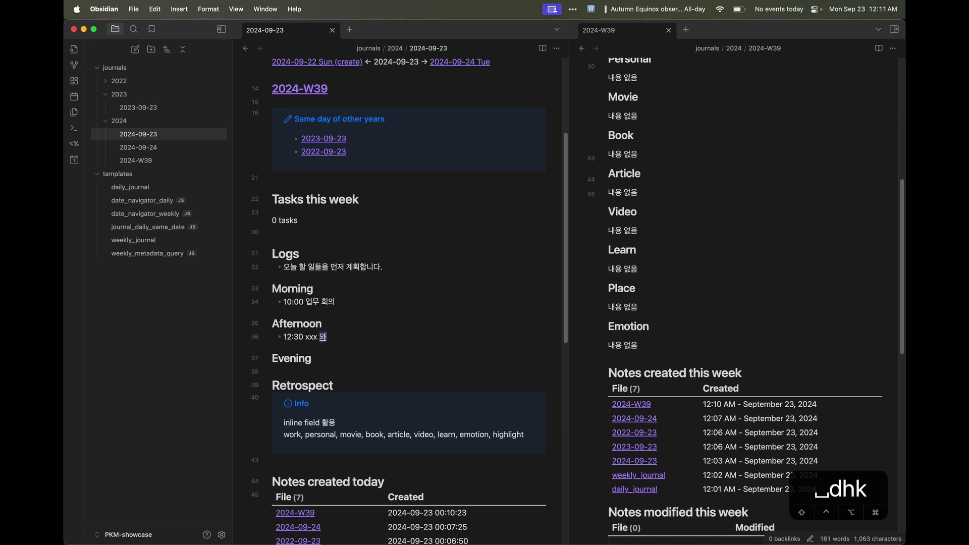
pyautogui.write('ㅁ 약속')
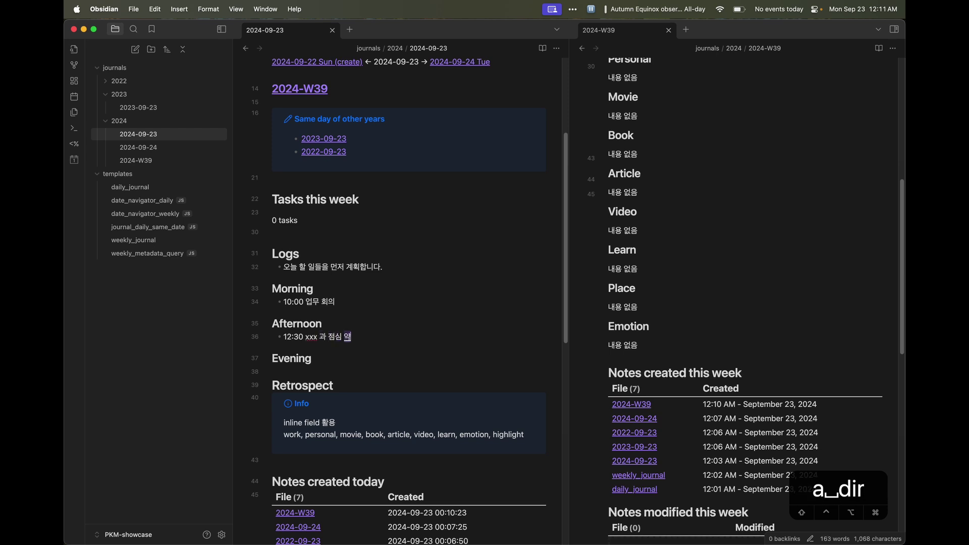
# Add the bullet "19:00 헬스장" under Evening in the 2024-09-23 note
pyautogui.press('Down')
pyautogui.press('Down')
pyautogui.write('- ')
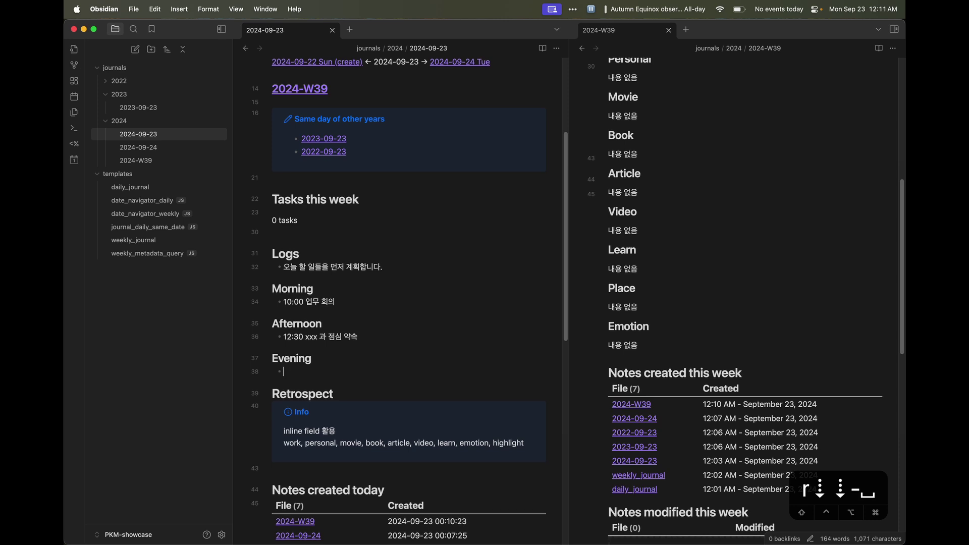
pyautogui.write('19:00 헰장')
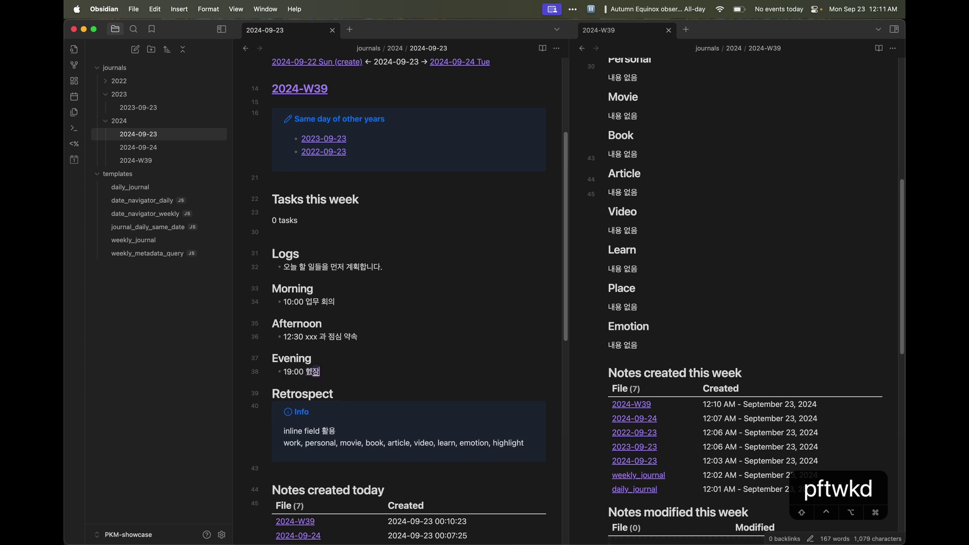
pyautogui.press('BackSpace')
pyautogui.press('BackSpace')
pyautogui.press('BackSpace')
pyautogui.press('BackSpace')
pyautogui.press('BackSpace')
pyautogui.write('헬스장')
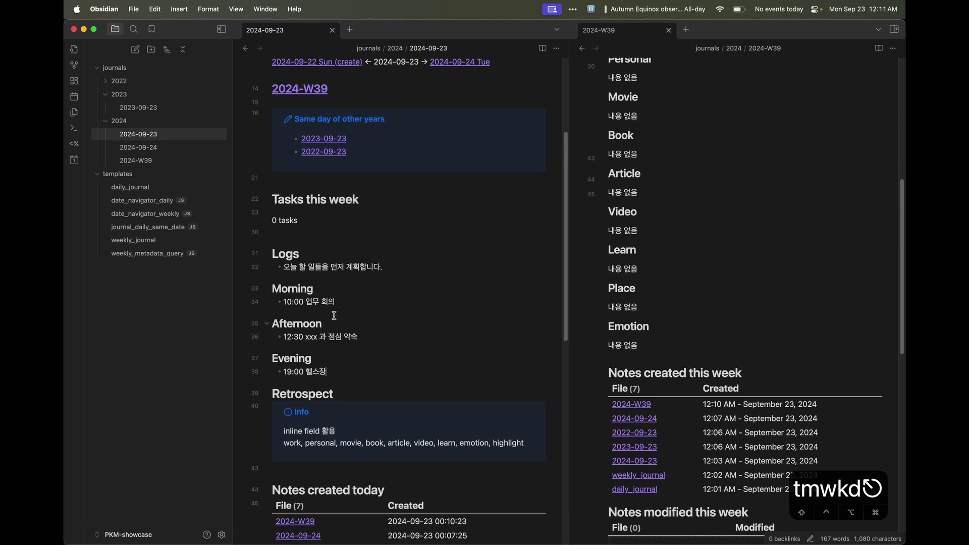
# Insert "oo 관련" before "업무 회의" in the 10:00 bullet under Morning
pyautogui.scroll(3, 732, 210)
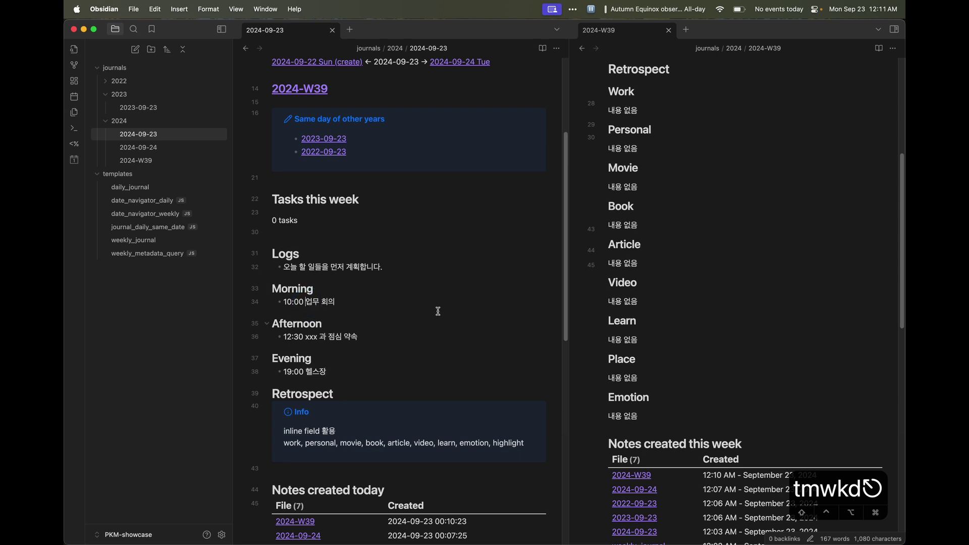
pyautogui.press('F19')
pyautogui.write('xx')
pyautogui.press('BackSpace')
pyautogui.press('BackSpace')
pyautogui.press('F19')
pyautogui.write('xx')
pyautogui.press('BackSpace')
pyautogui.press('BackSpace')
pyautogui.write('o')
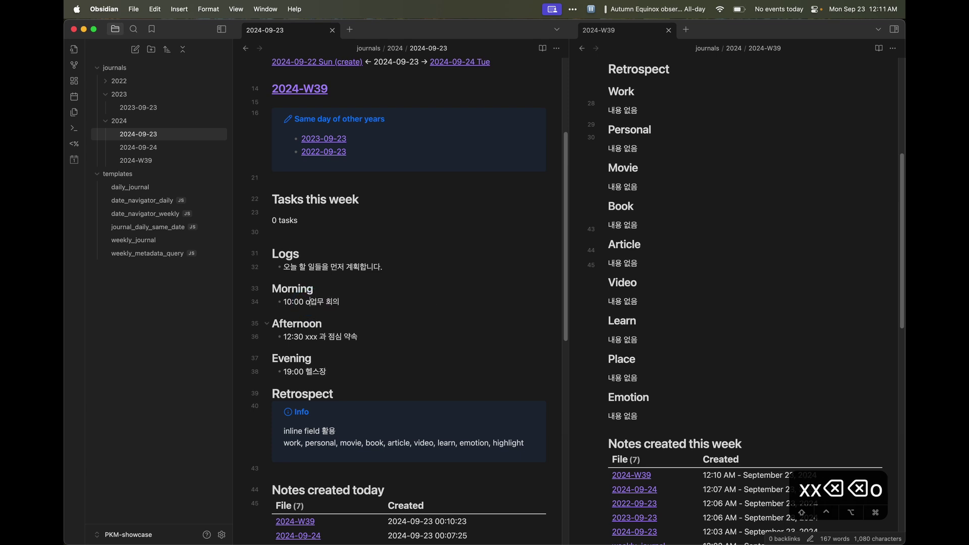
pyautogui.write('o')
pyautogui.press('F19')
pyautogui.write('관련')
# Wrap "oo 관련 업무 회의" in a bracketed inline field with the key work, written as "[work::oo 관련 업무 회의]"
pyautogui.press('Left')
pyautogui.press('Left')
pyautogui.press('Left')
pyautogui.press('Left')
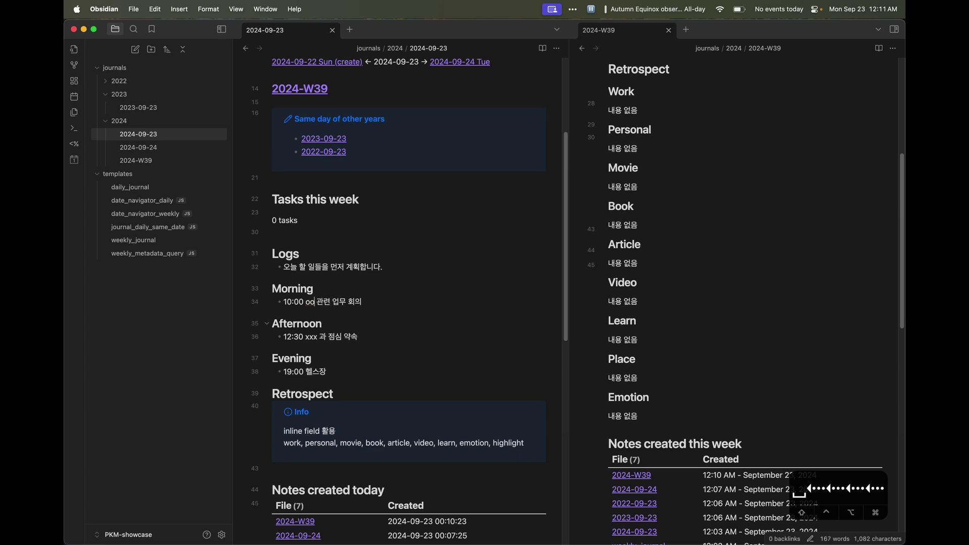
pyautogui.press('Left')
pyautogui.press('Left')
pyautogui.press('shift+super+Right')
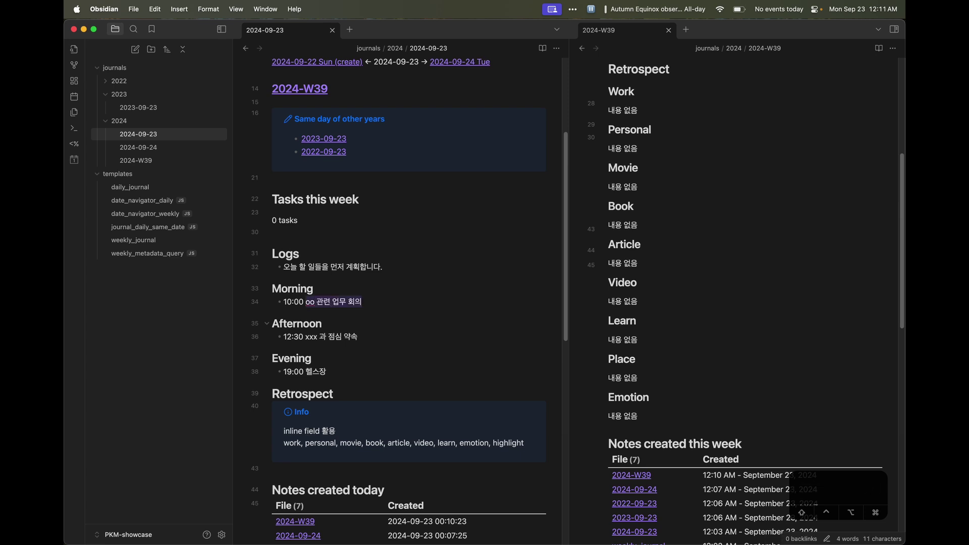
pyautogui.write('[')
pyautogui.press('Left')
pyautogui.press('F19')
pyautogui.write('work')
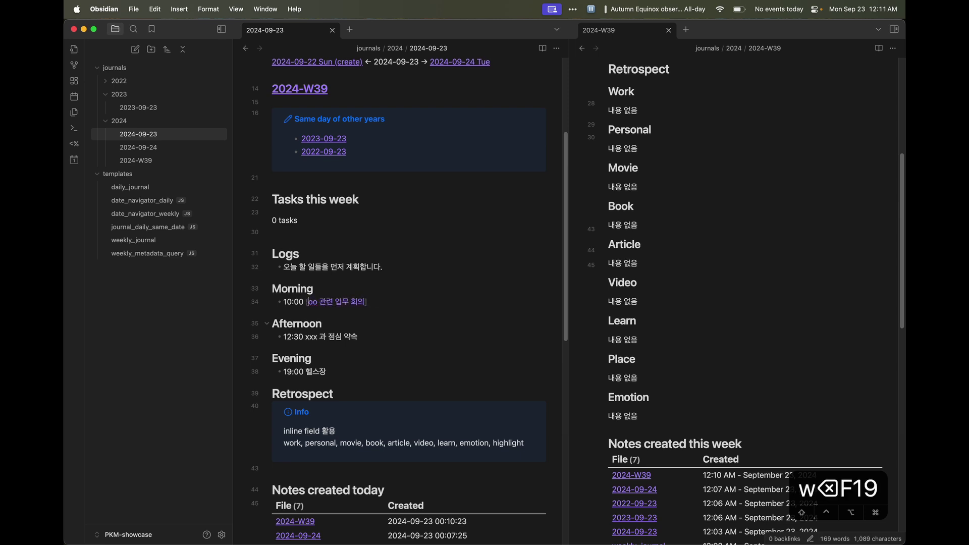
pyautogui.write('::')
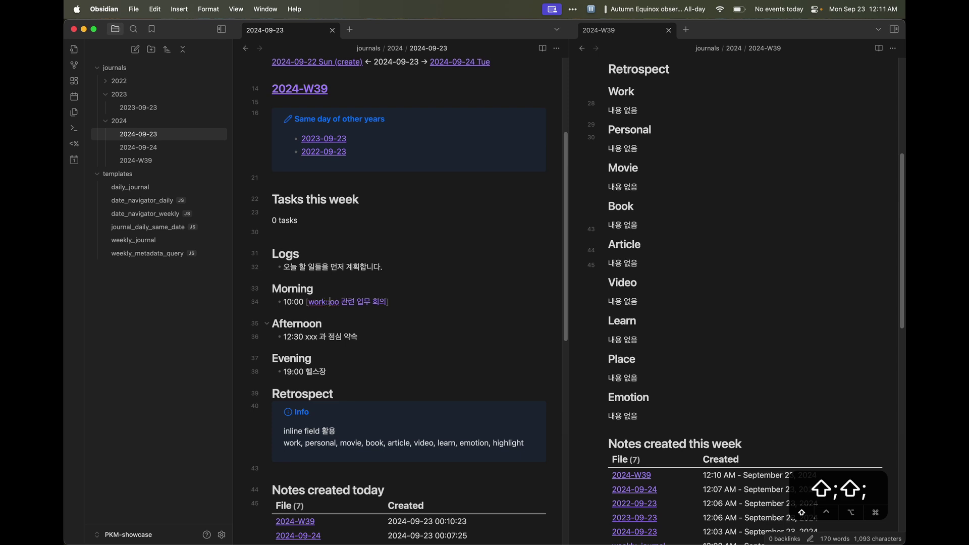
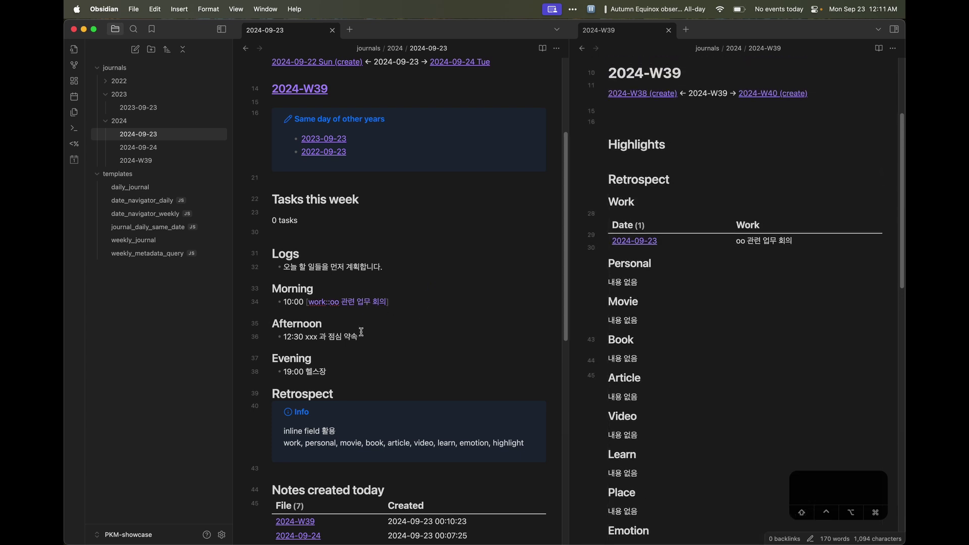
# Turn the 12:30 entry's text under Afternoon into the inline field "[personal::xxx 과 점심 약속]"
pyautogui.click(305, 338)
pyautogui.press('shift+super+Right')
pyautogui.write('[')
pyautogui.press('Left')
pyautogui.write('personal')
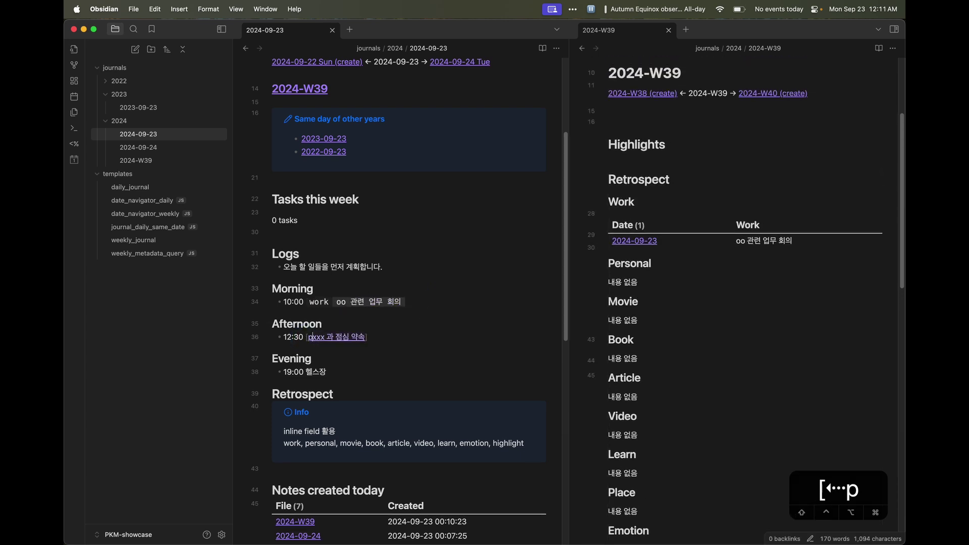
pyautogui.write('::')
pyautogui.scroll(-2, 439, 335)
pyautogui.press('super+Right')
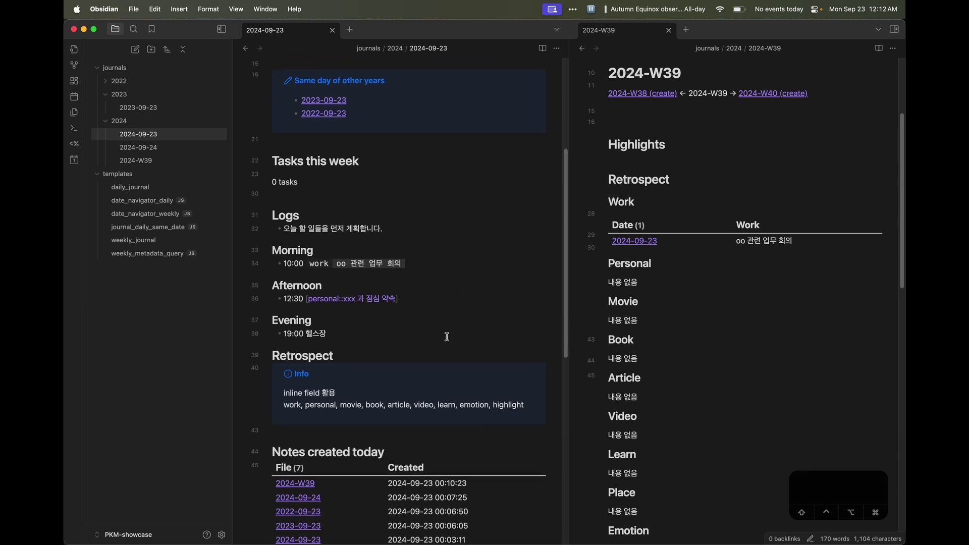
# Add the bullet "14:00 [book::헤일메리]" below the 12:30 entry under Afternoon
pyautogui.press('Return')
pyautogui.write('1')
pyautogui.press('BackSpace')
pyautogui.write('14:00 [')
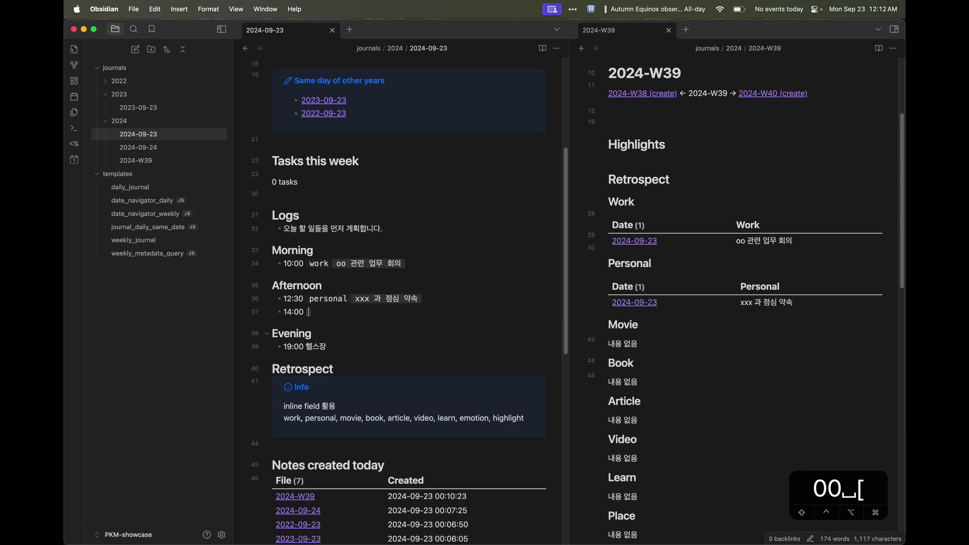
pyautogui.write('book:')
pyautogui.write('프레일메리')
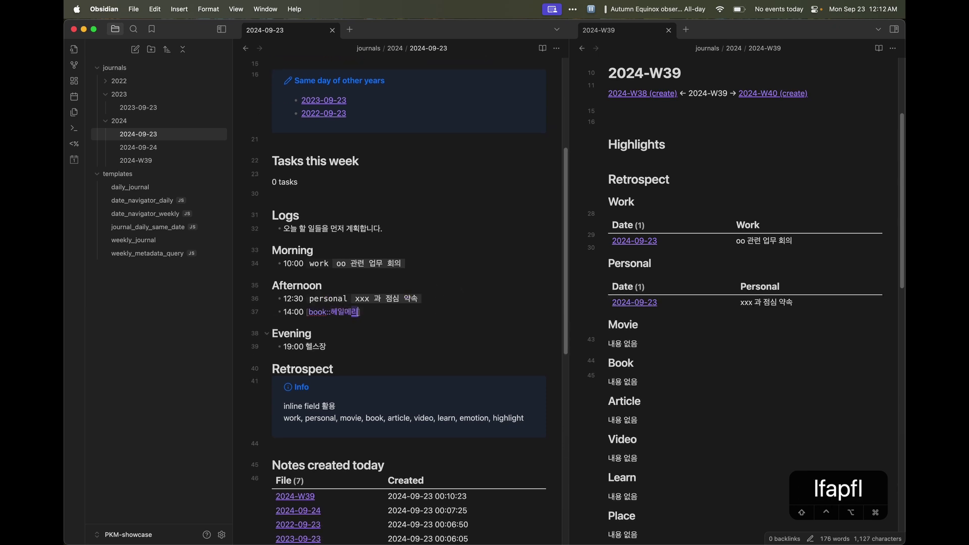
# Insert "프로젝트" before the title in the 14:00 book field to make it "프로젝트 헤일메리"
pyautogui.press('Left')
pyautogui.press('Left')
pyautogui.press('Left')
pyautogui.press('Left')
pyautogui.press('Left')
pyautogui.write('로젝트')
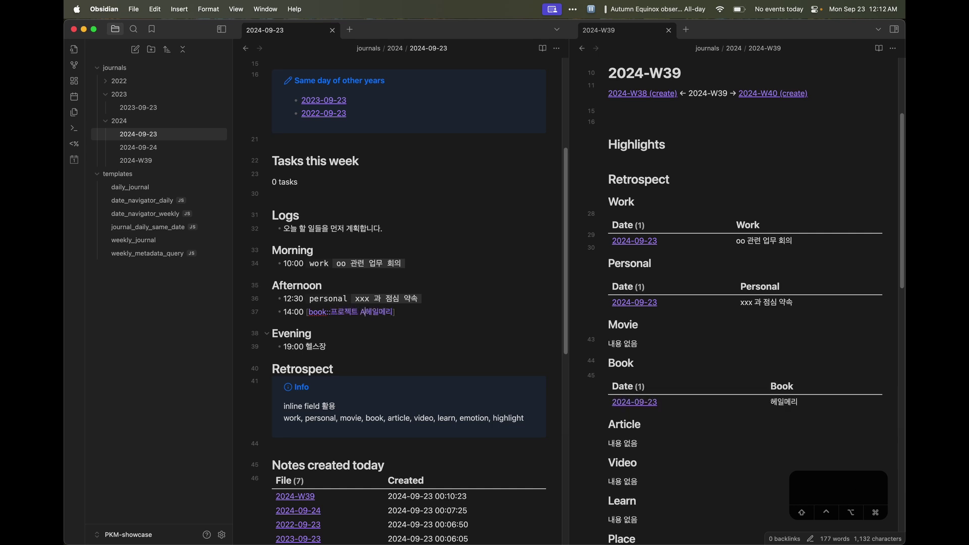
pyautogui.press('Right')
pyautogui.press('Right')
pyautogui.press('Right')
pyautogui.press('Right')
pyautogui.press('Right')
pyautogui.press('Return')
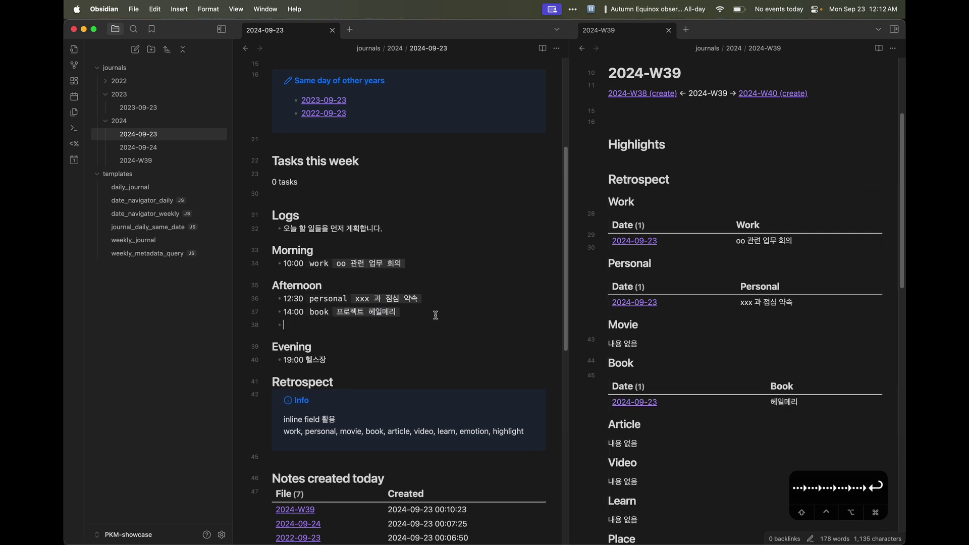
pyautogui.press('BackSpace')
pyautogui.press('BackSpace')
pyautogui.press('BackSpace')
pyautogui.press('Down')
pyautogui.press('Down')
pyautogui.press('Return')
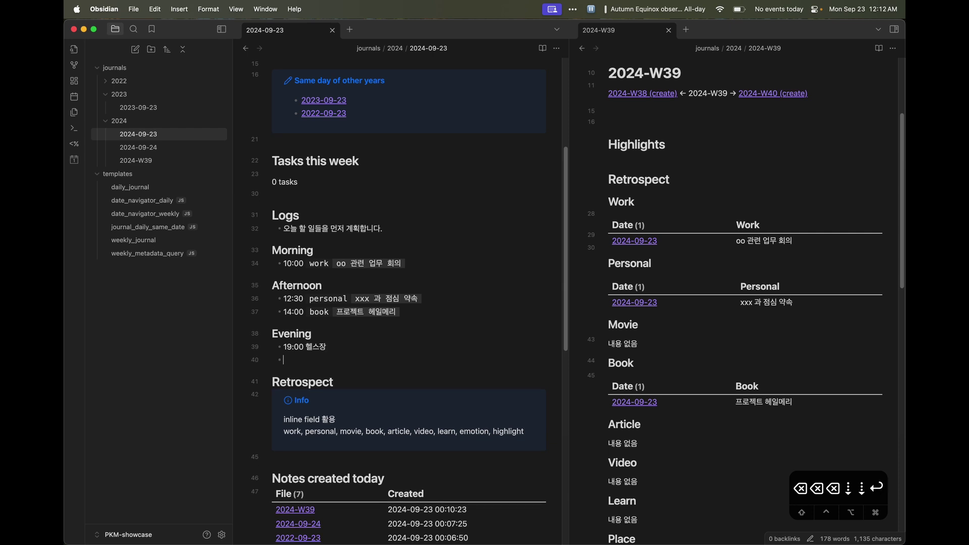
pyautogui.press('BackSpace')
pyautogui.press('BackSpace')
pyautogui.press('BackSpace')
# Open the 2024-09-24 note and add the bullet "15:00 [movie::매드맥스]" under Afternoon
pyautogui.click(138, 147)
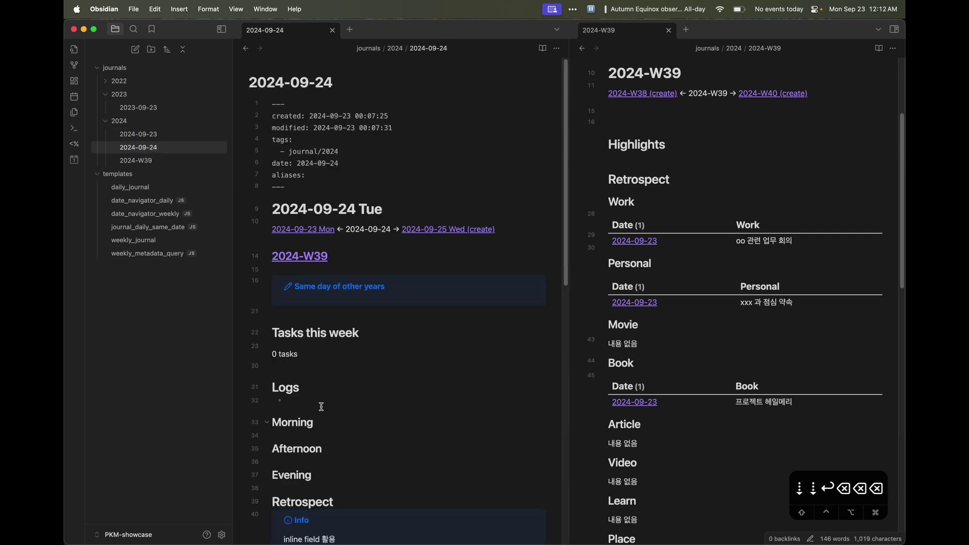
pyautogui.click(359, 410)
pyautogui.write('- 15')
pyautogui.write(':00')
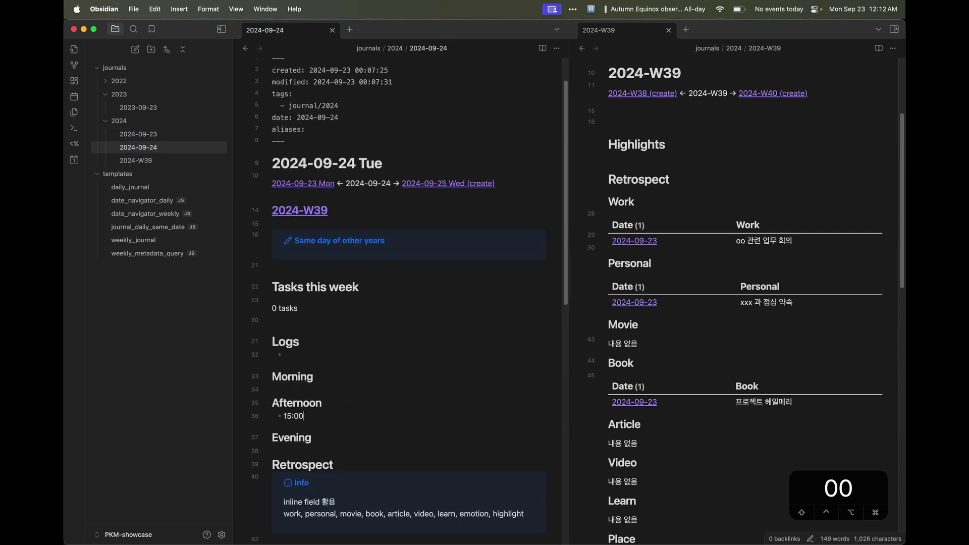
pyautogui.write(' [movie::')
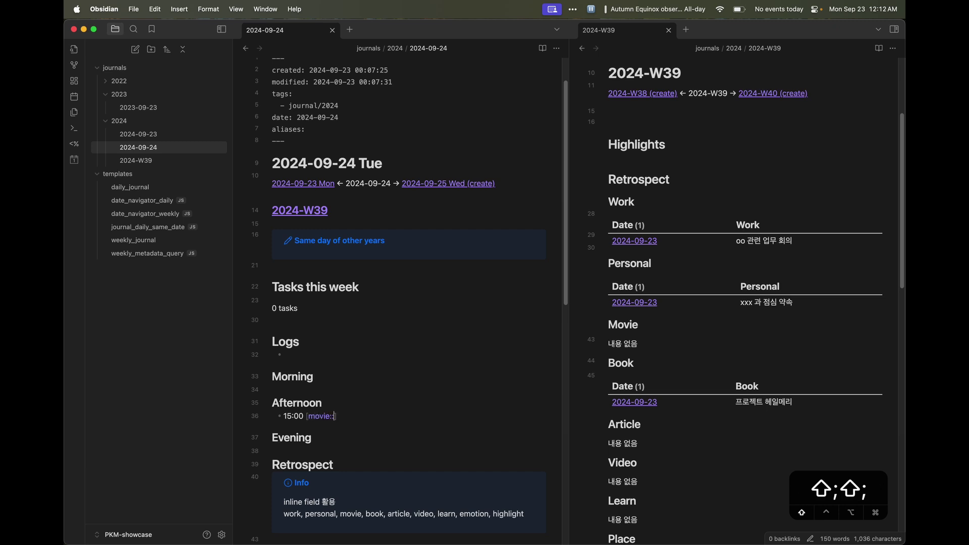
pyautogui.write('매드맥스')
pyautogui.press('Right')
pyautogui.click(438, 438)
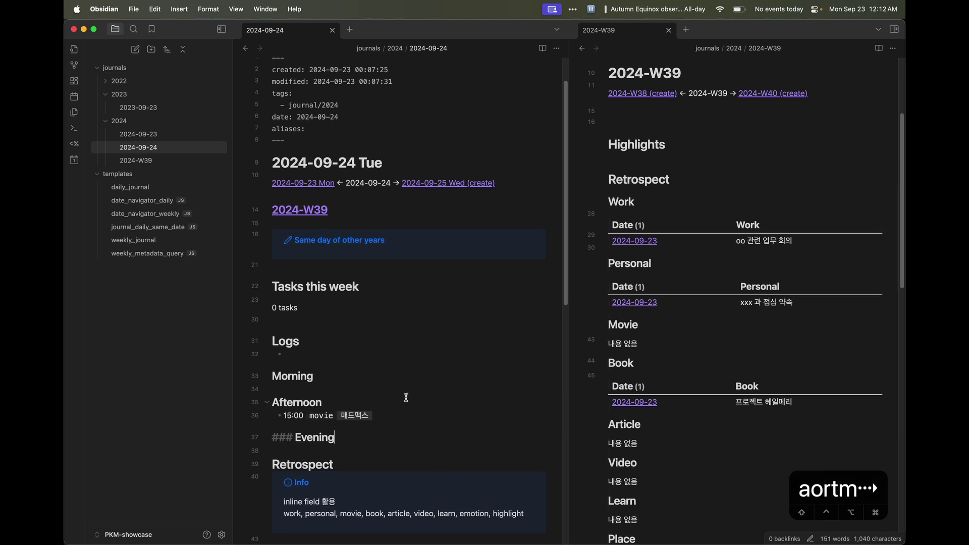
# Add the bullet "[work::팀 전체 회의]" under Morning in the 2024-09-24 note
pyautogui.scroll(-3, 406, 397)
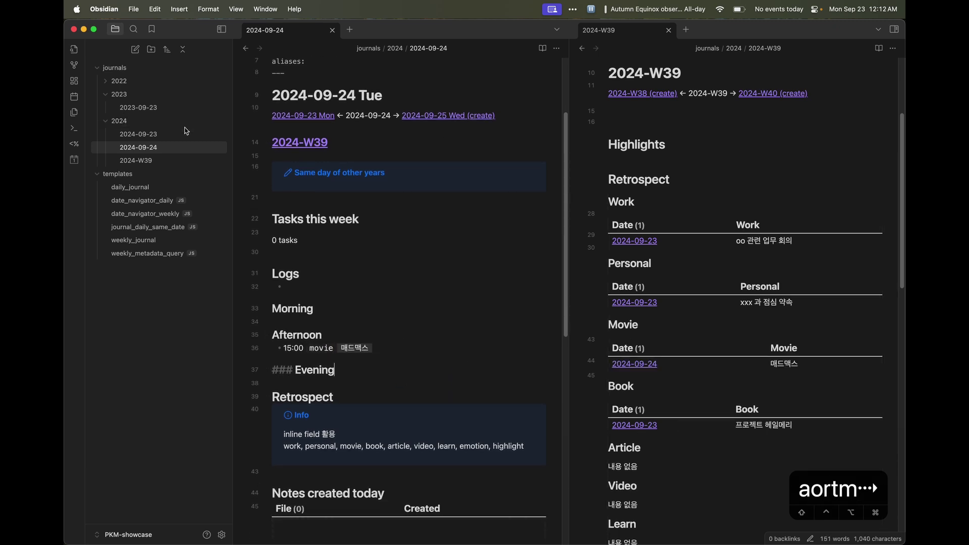
pyautogui.click(375, 320)
pyautogui.write('- [work::')
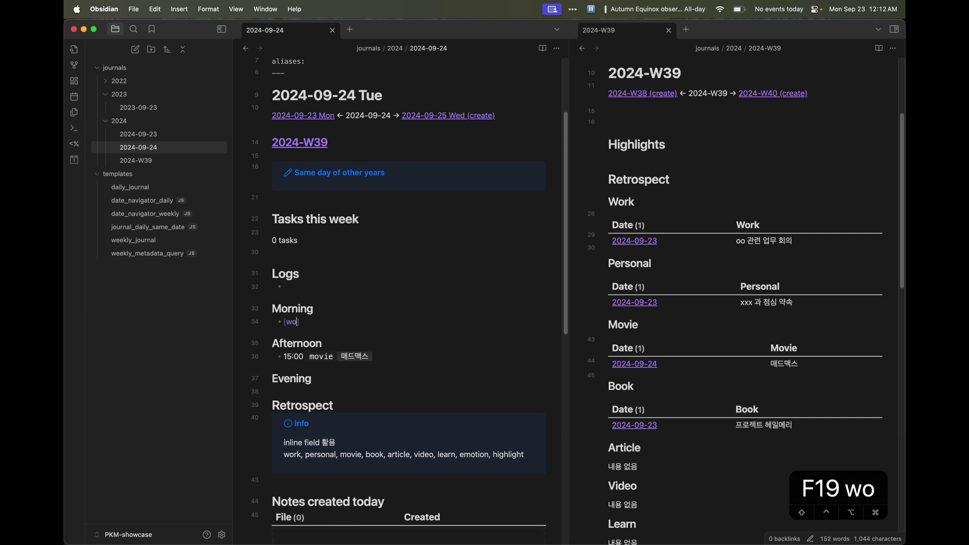
pyautogui.press('F19')
pyautogui.write('팀 전체 회의')
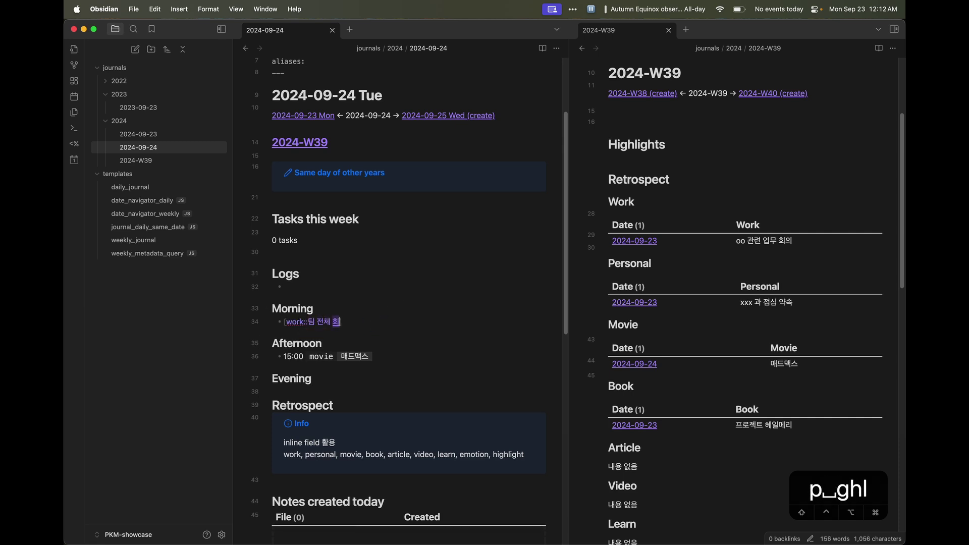
pyautogui.press('Down')
pyautogui.scroll(-3, 431, 327)
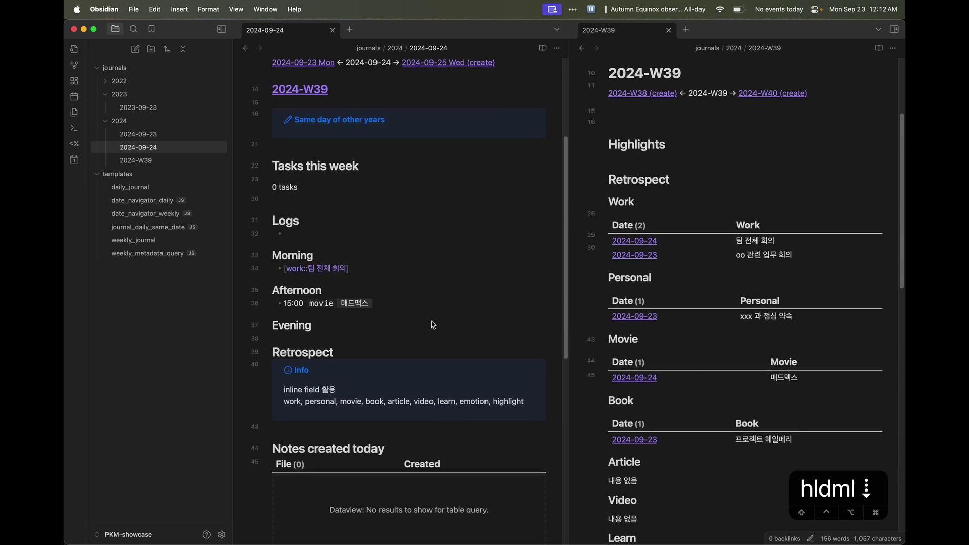
pyautogui.scroll(-2, 662, 359)
# Enter "회식" as the aliases value in the 2024-09-24 note's frontmatter
pyautogui.scroll(4, 665, 358)
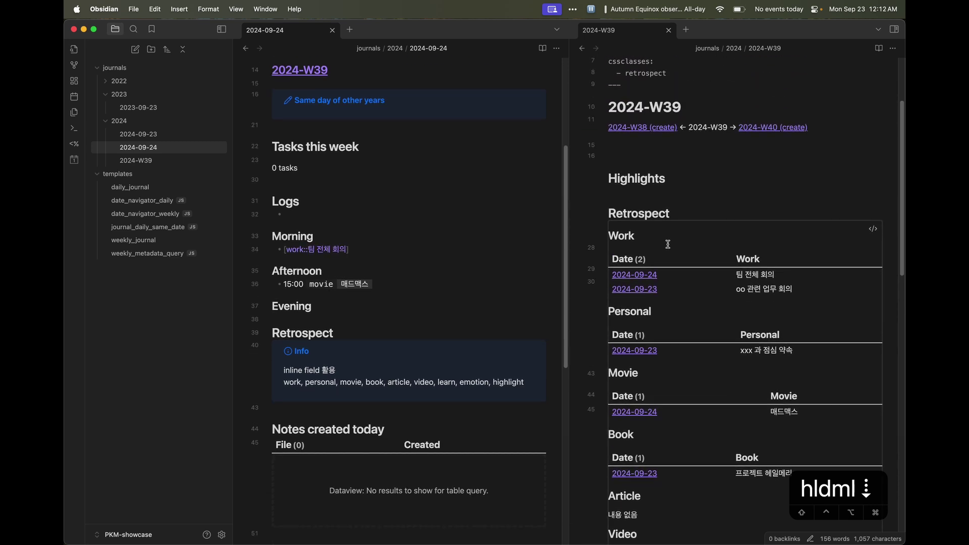
pyautogui.scroll(5, 426, 162)
pyautogui.click(344, 174)
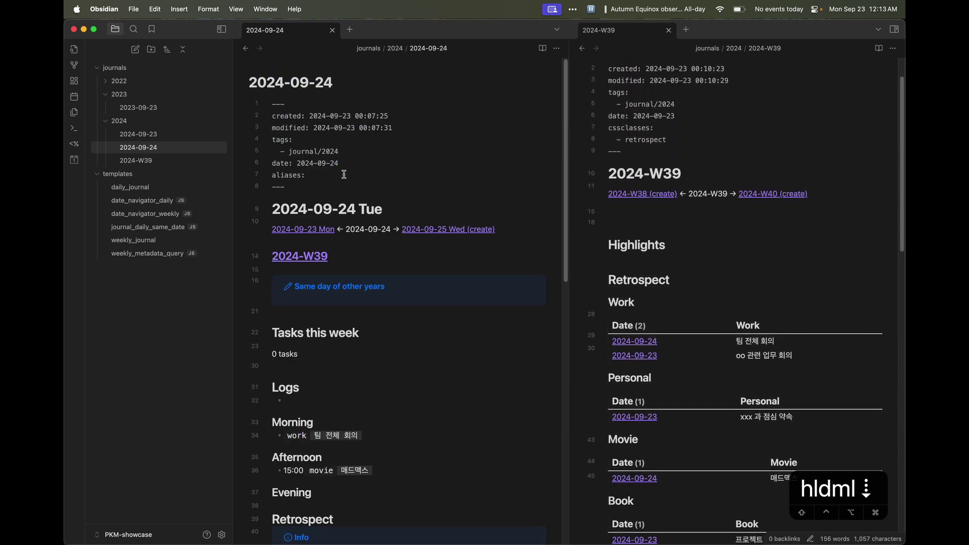
pyautogui.write('회사 송')
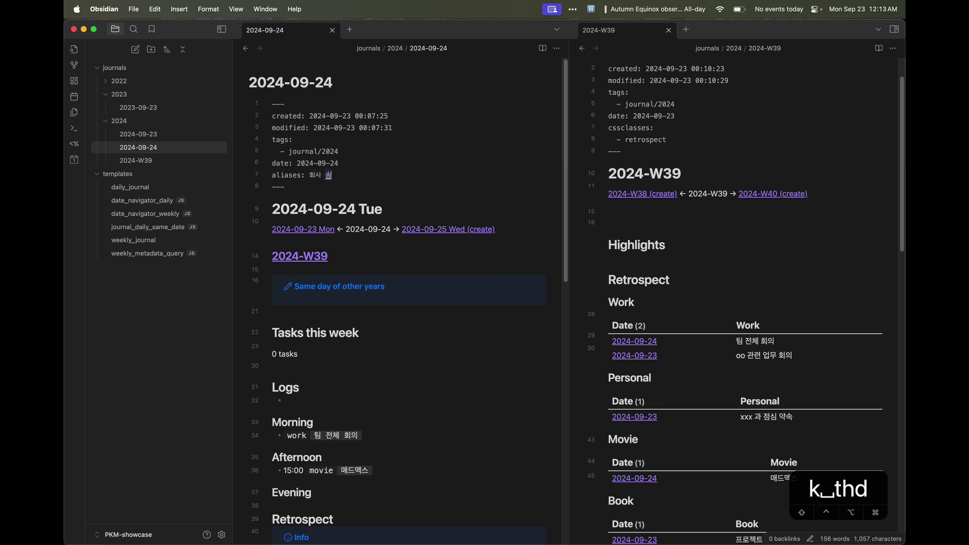
pyautogui.press('BackSpace')
pyautogui.press('BackSpace')
pyautogui.press('BackSpace')
pyautogui.press('BackSpace')
pyautogui.press('BackSpace')
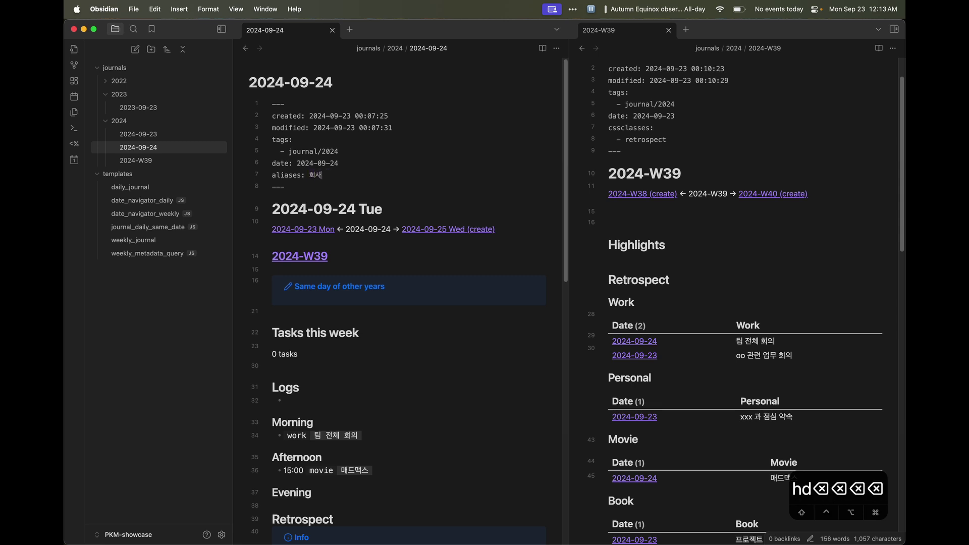
pyautogui.write('식')
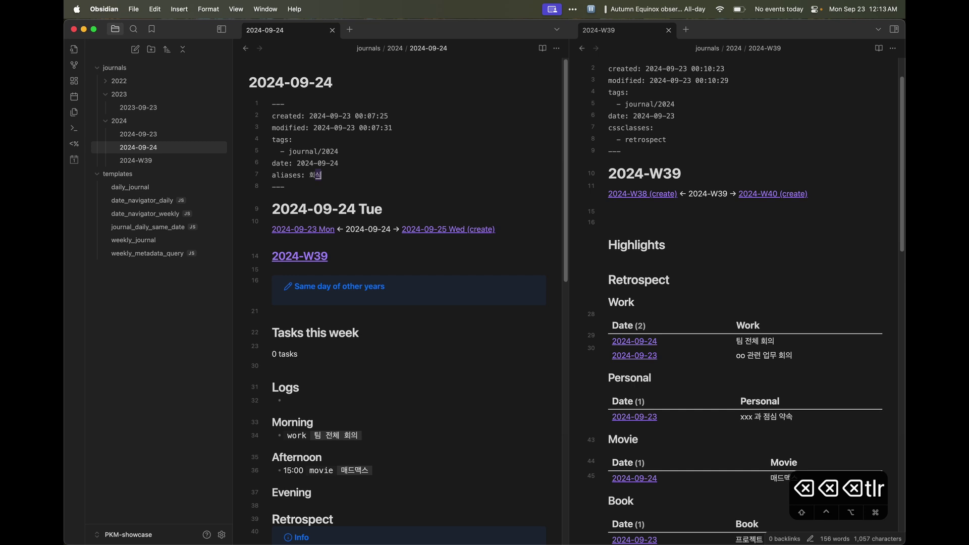
# Insert "9월" before "회식" in the aliases value so that it reads "9월 회식"
pyautogui.press('Left')
pyautogui.press('Left')
pyautogui.write('9월')
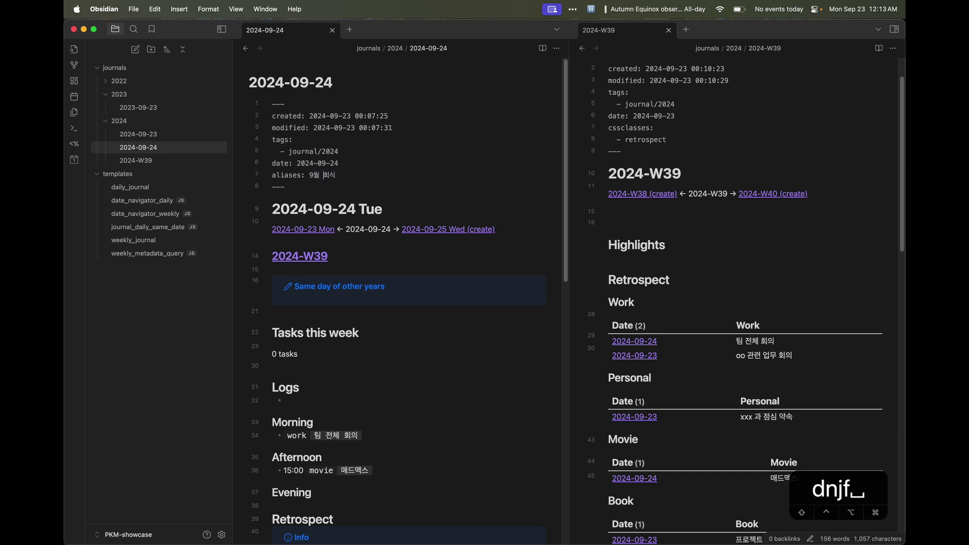
pyautogui.press('Right')
pyautogui.press('Down')
pyautogui.press('Down')
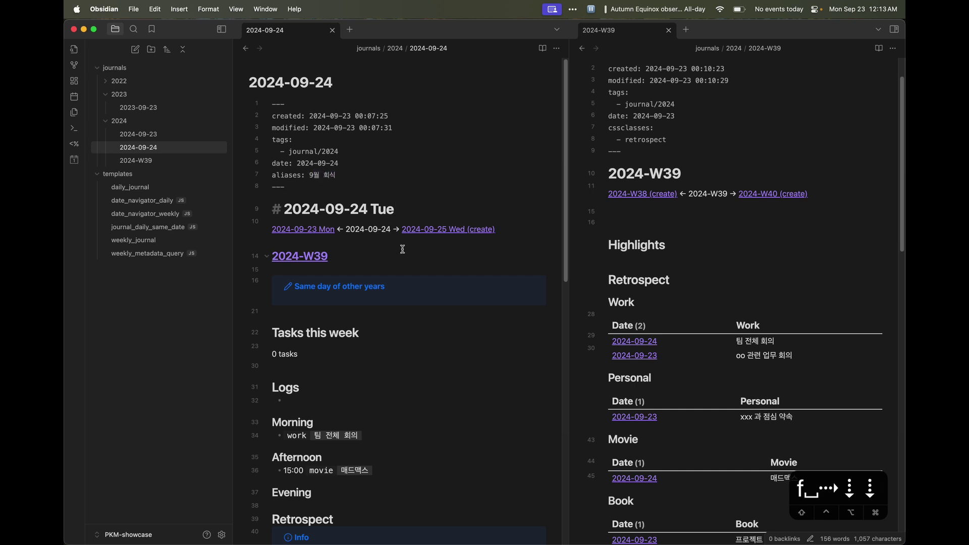
# Refresh the dataviewjs aliases query above Highlights in the 2024-W39 note by entering and leaving its code block
pyautogui.click(467, 252)
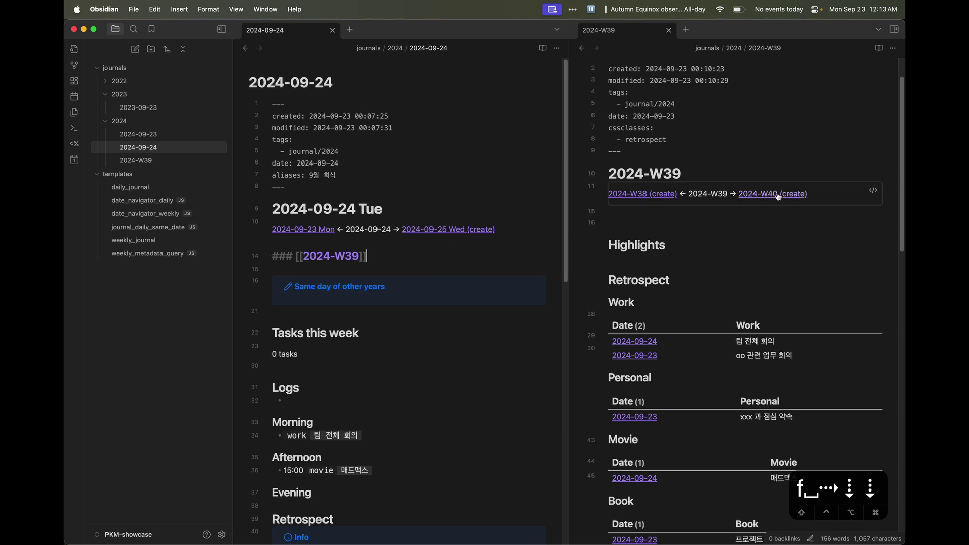
pyautogui.click(797, 218)
pyautogui.press('Down')
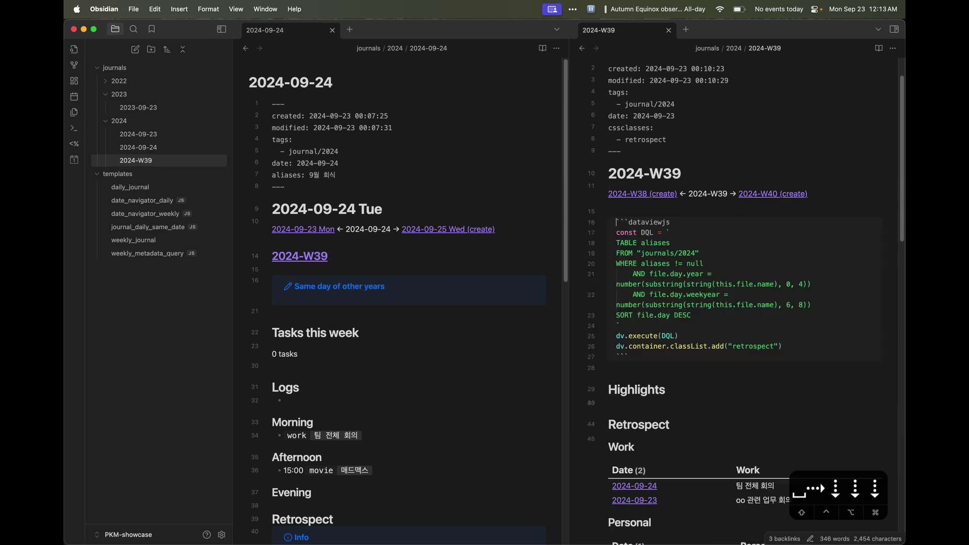
pyautogui.press('Up')
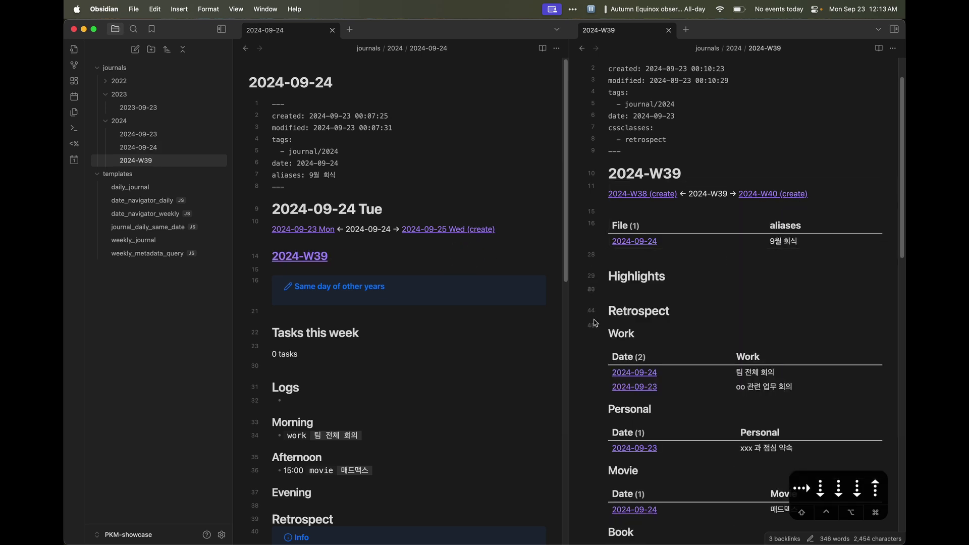
# Start a "[highlight::]" inline field below the Retrospect info callout in the 2024-09-24 note, without a bullet
pyautogui.click(460, 342)
pyautogui.scroll(-5, 459, 342)
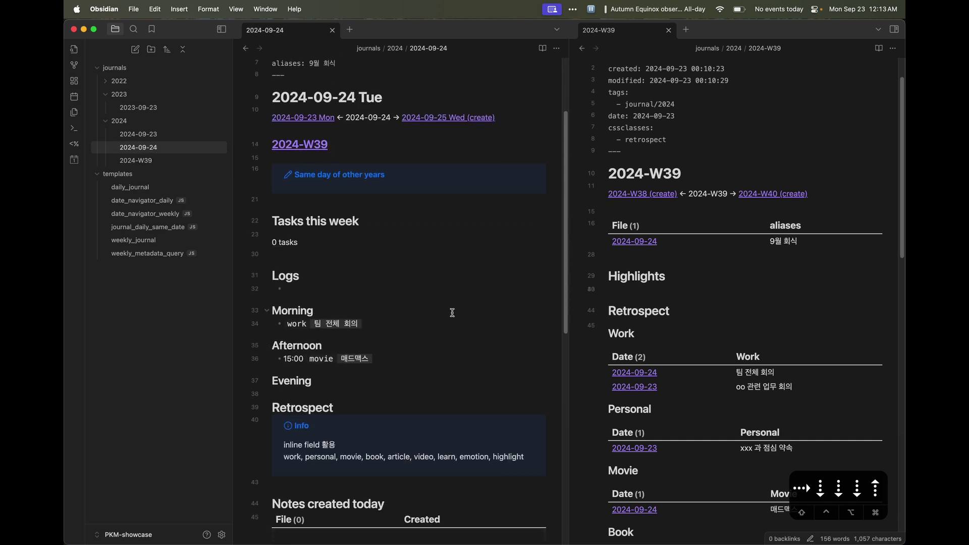
pyautogui.scroll(-6, 450, 305)
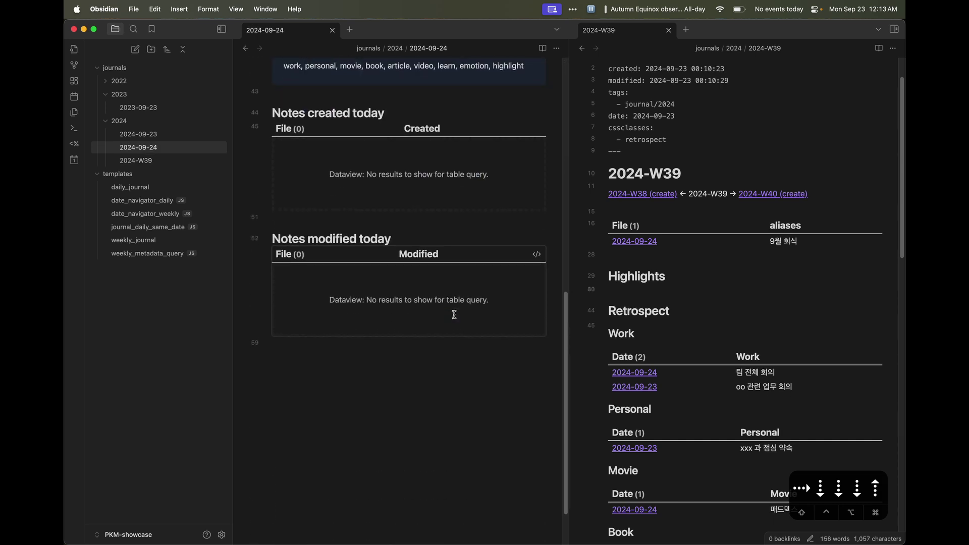
pyautogui.scroll(8, 453, 313)
pyautogui.scroll(3, 454, 315)
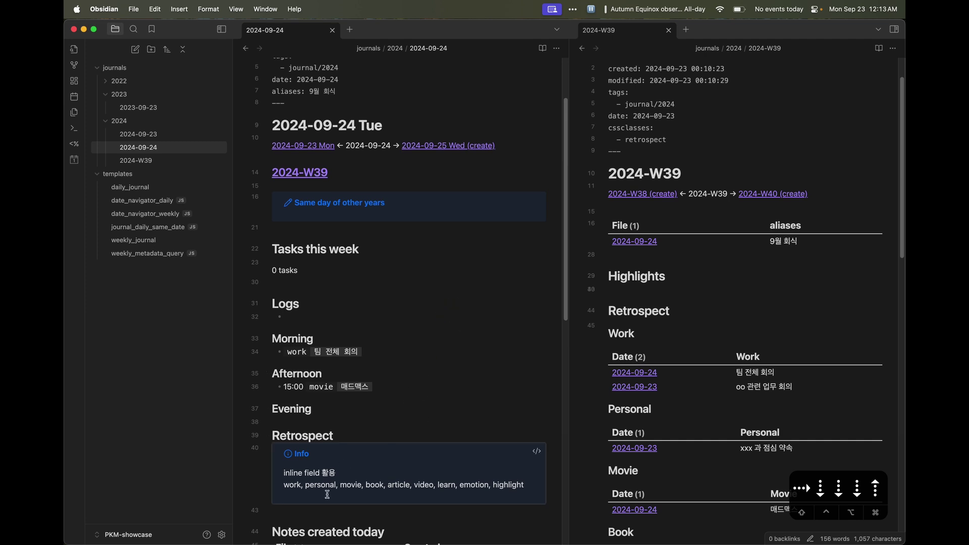
pyautogui.scroll(-1, 316, 513)
pyautogui.write('-')
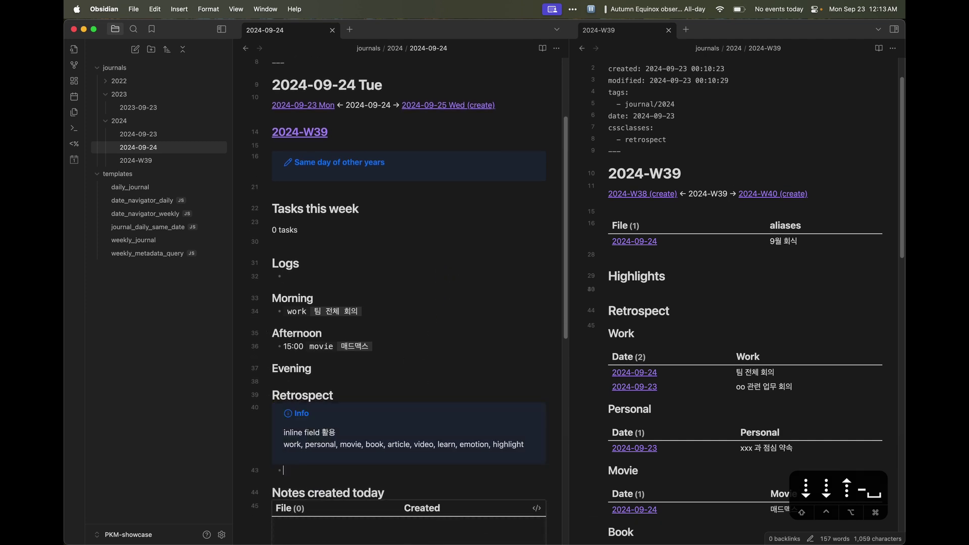
pyautogui.press('BackSpace')
pyautogui.press('BackSpace')
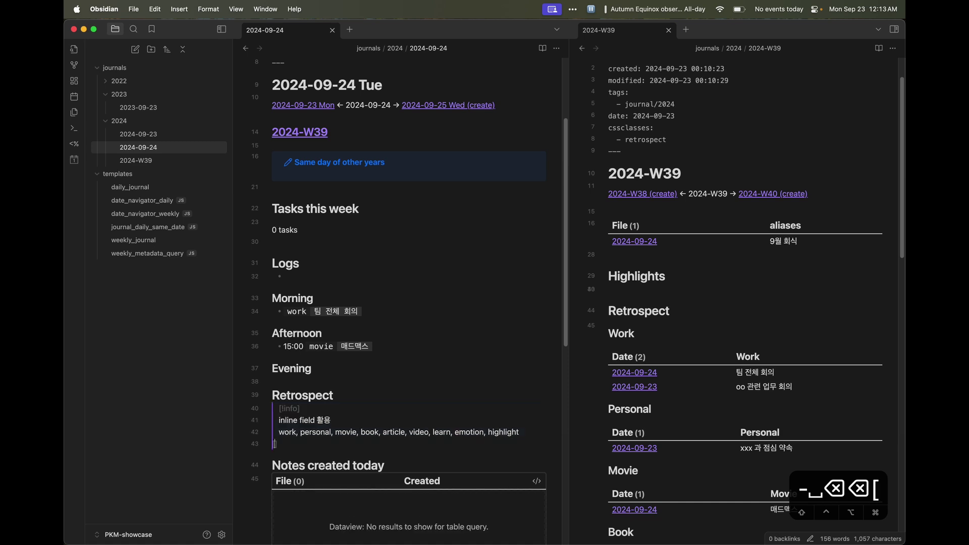
pyautogui.press('F19')
pyautogui.write('highlight::')
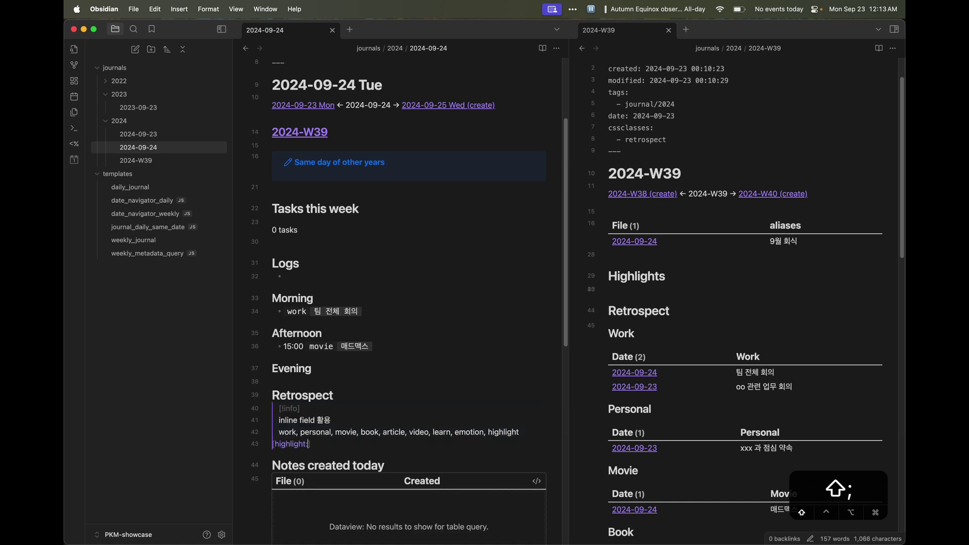
# Insert a line break before the highlight field so that it is separated from the info callout
pyautogui.press('Left')
pyautogui.press('Left')
pyautogui.press('Left')
pyautogui.press('Right')
pyautogui.press('Right')
pyautogui.press('Right')
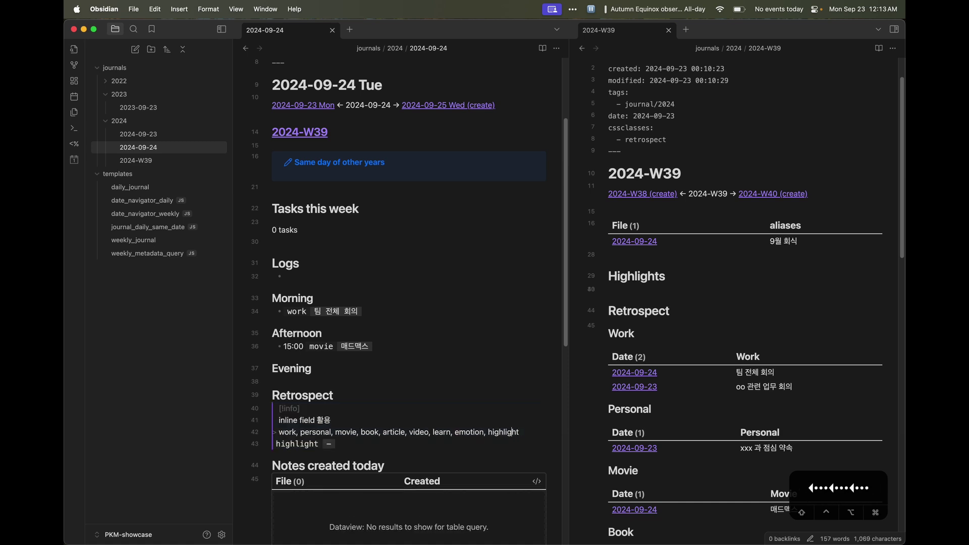
pyautogui.press('Return')
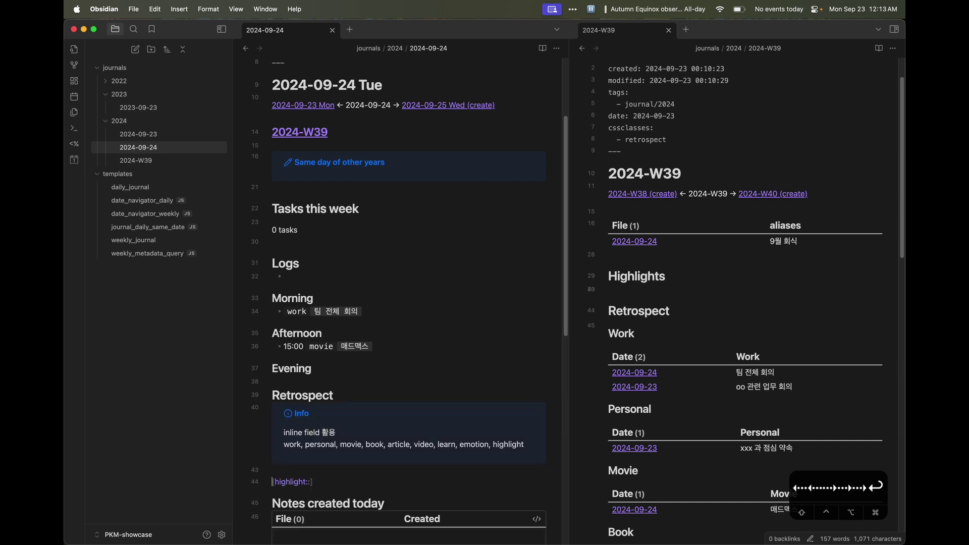
# Enter "오늘 있었던 인상적인 일들을 기록해둡니다." as the value of the highlight field
pyautogui.write('d')
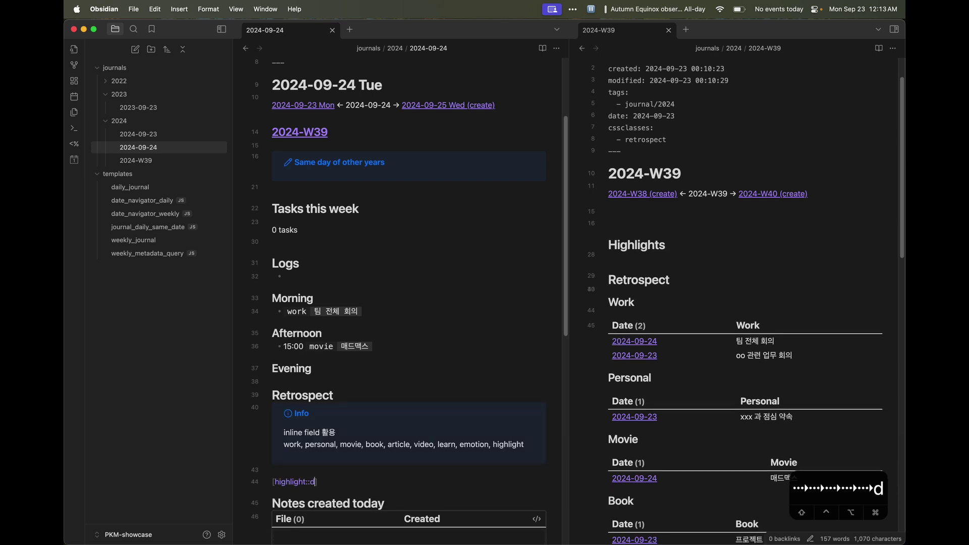
pyautogui.press('BackSpace')
pyautogui.press('F19')
pyautogui.write('오늘 있었던')
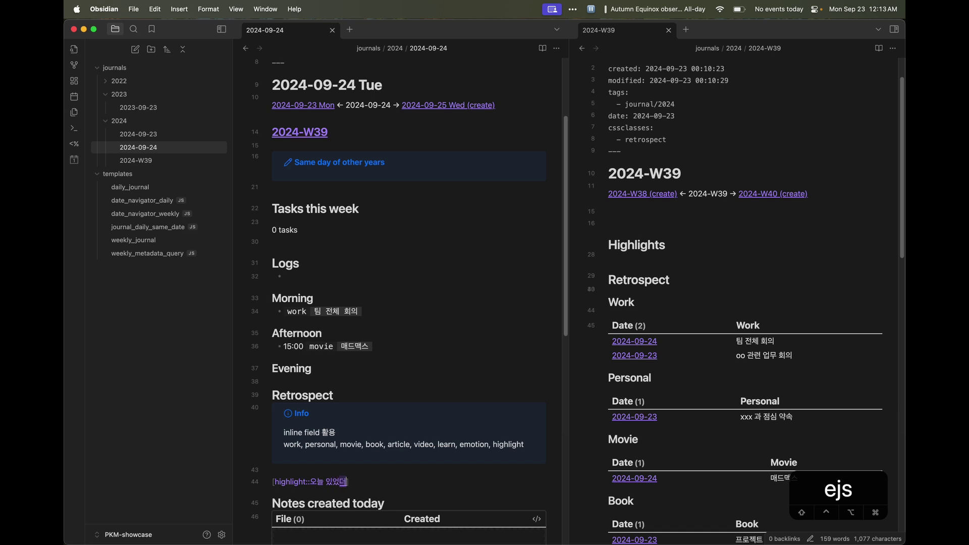
pyautogui.write(' 인상적인 일들의')
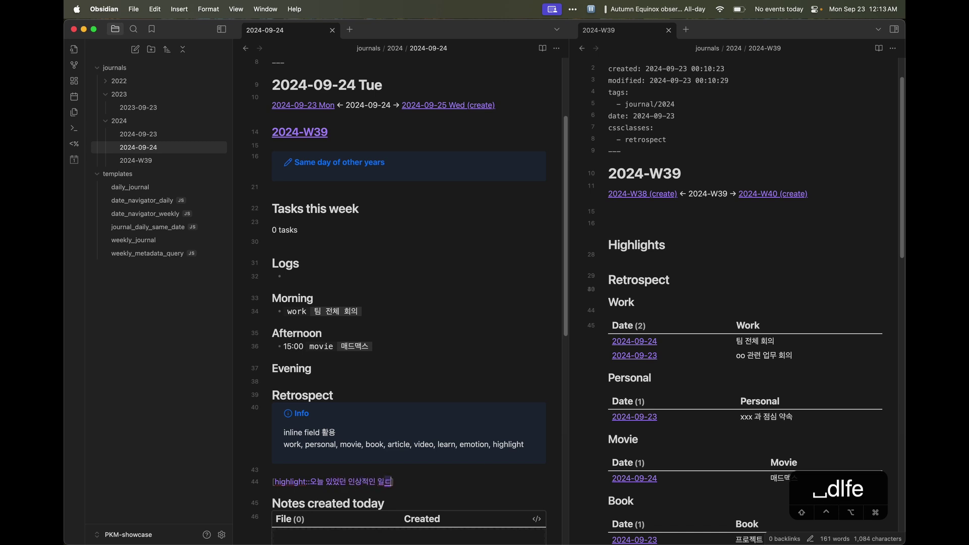
pyautogui.write('을 기록해둡니다.')
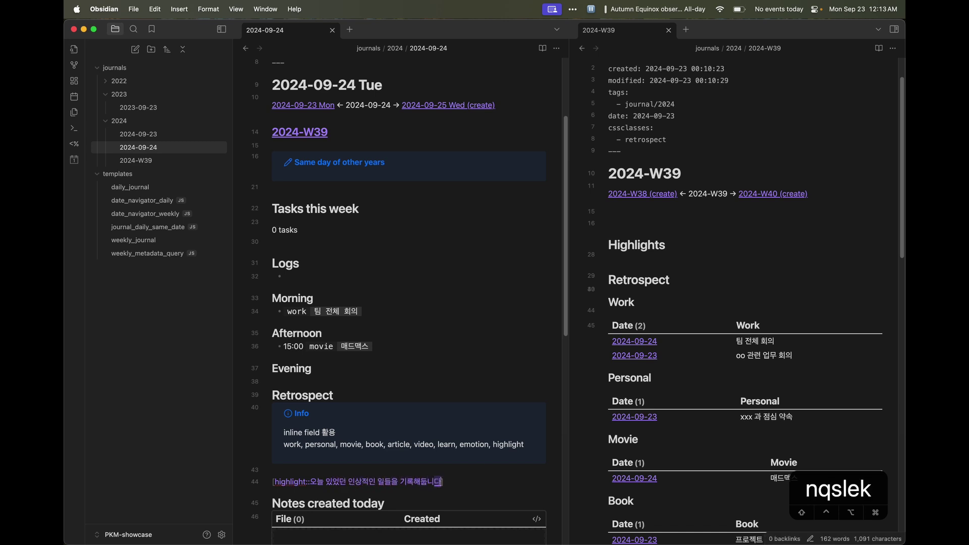
# Refresh the dataviewjs query under Highlights in the 2024-W39 note by entering and leaving its code block
pyautogui.scroll(-3, 683, 362)
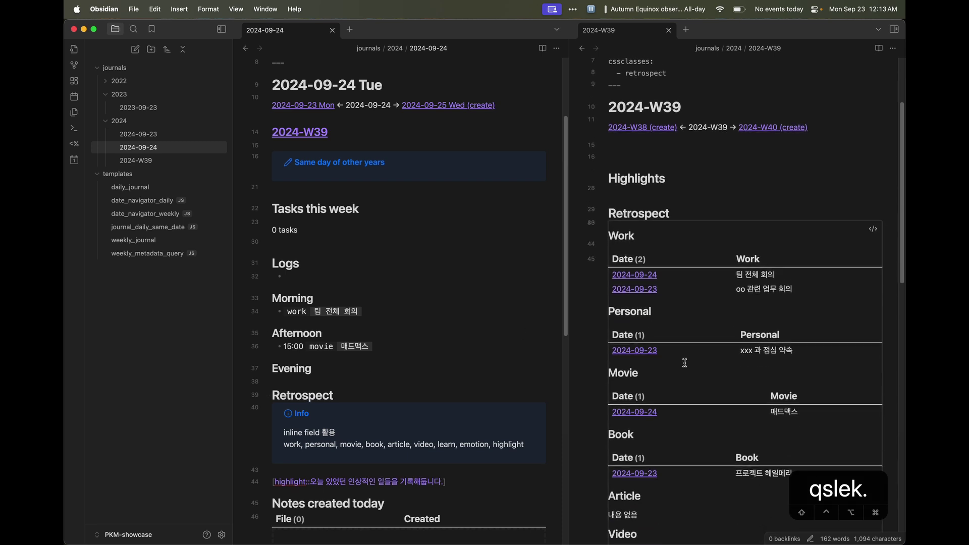
pyautogui.click(737, 182)
pyautogui.press('Up')
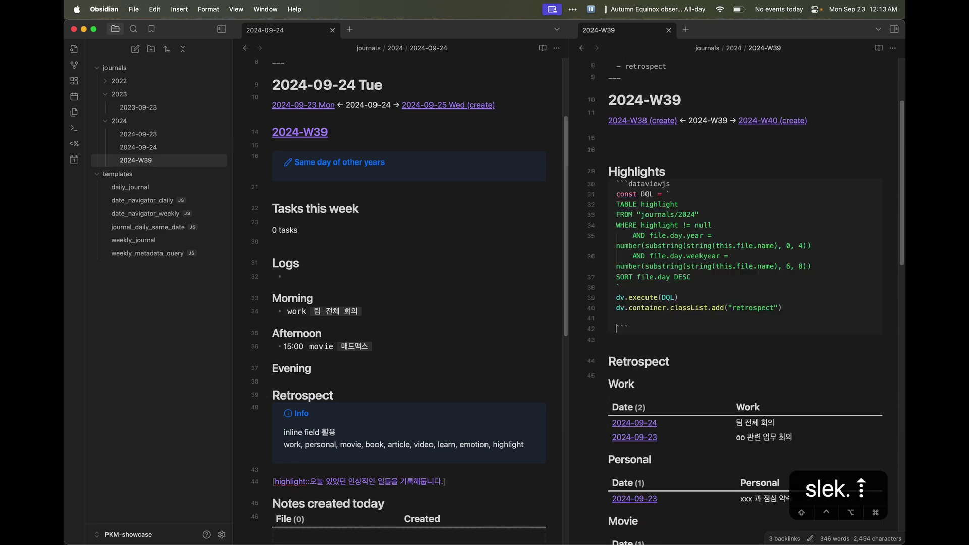
pyautogui.press('Down')
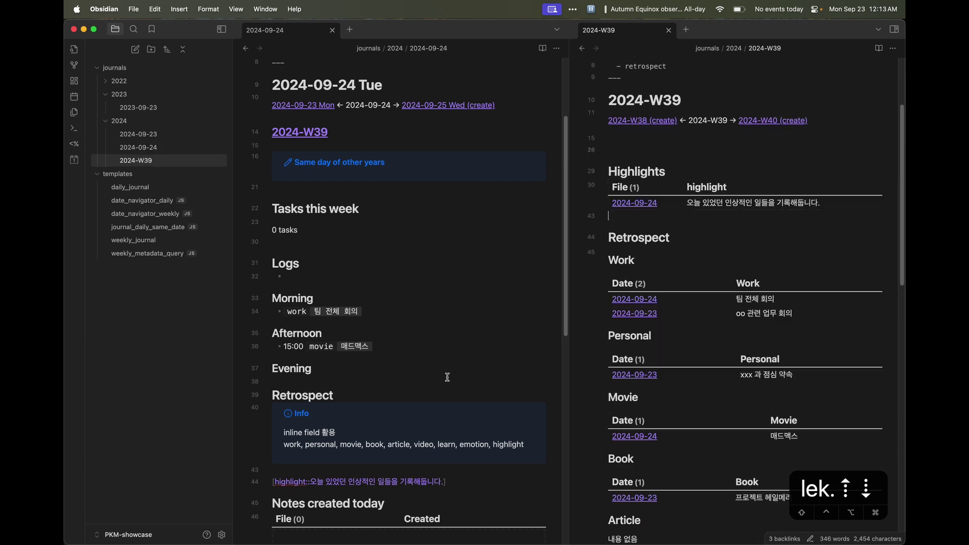
# Compare the highlight field in the 2024-09-24 note with the Highlights query code in the 2024-W39 note
pyautogui.scroll(-4, 457, 387)
pyautogui.click(489, 364)
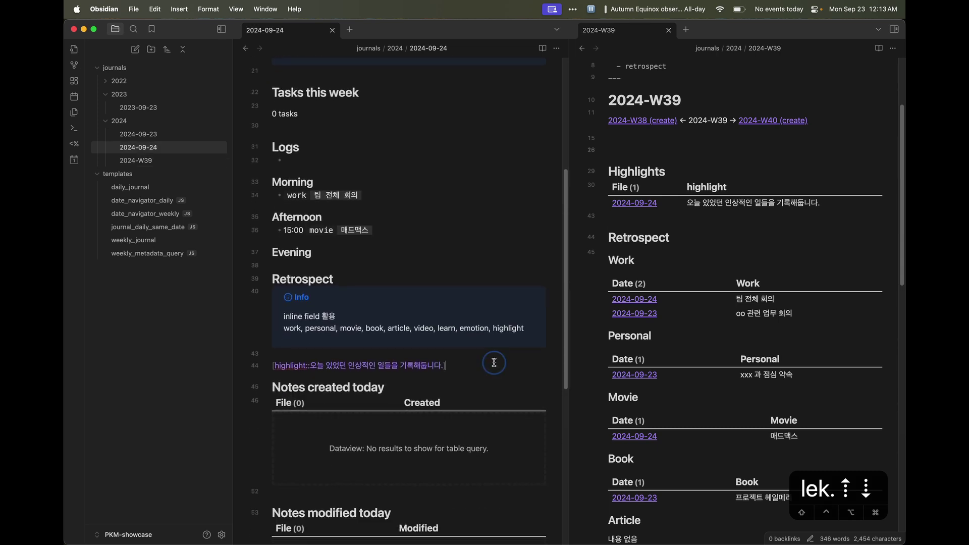
pyautogui.click(759, 174)
pyautogui.press('Down')
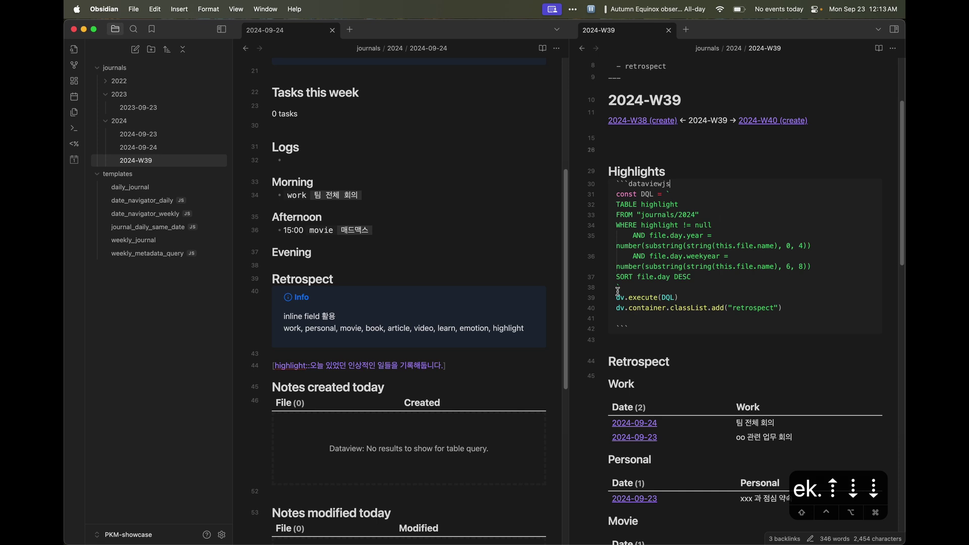
# Close the Highlights query code and re-run the aliases query above it in the 2024-W39 note
pyautogui.scroll(3, 694, 256)
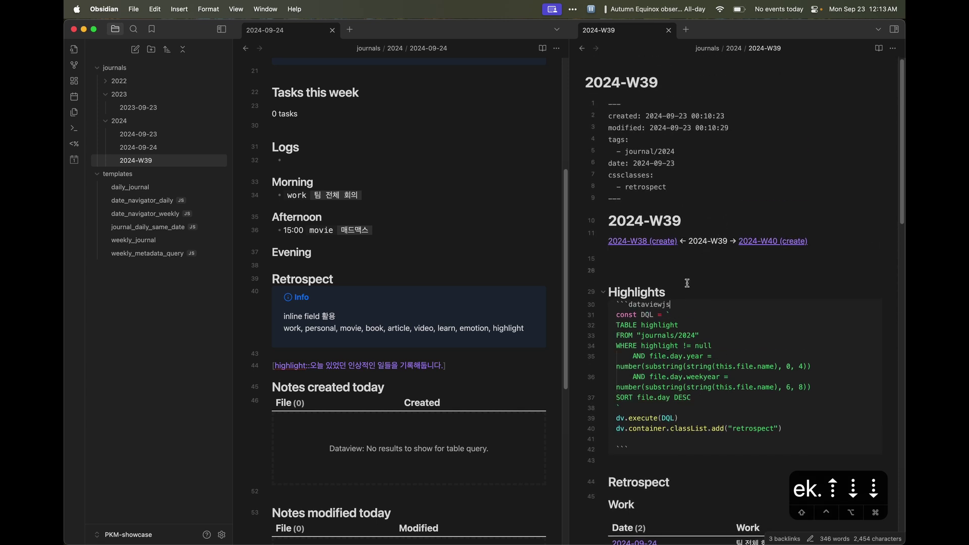
pyautogui.click(698, 271)
pyautogui.scroll(-3, 717, 271)
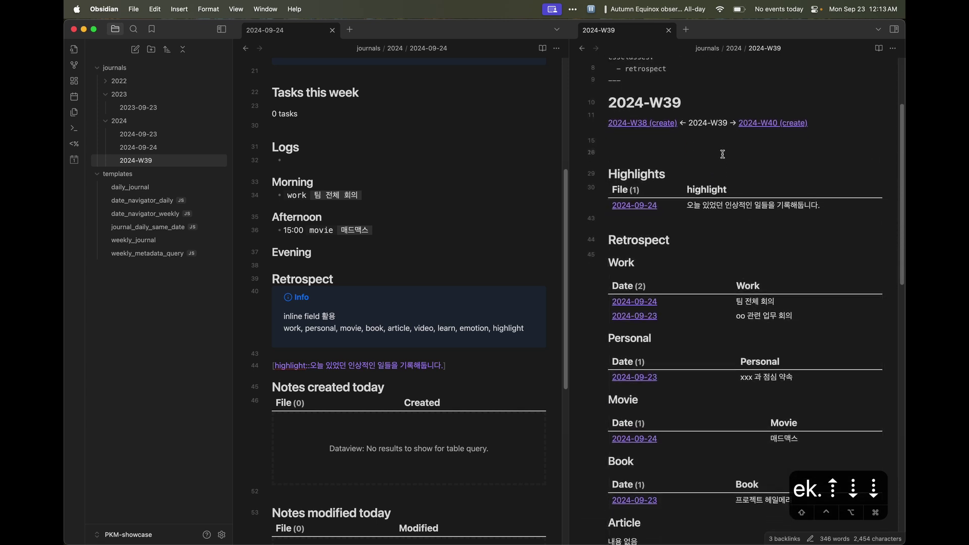
pyautogui.press('Up')
pyautogui.press('Down')
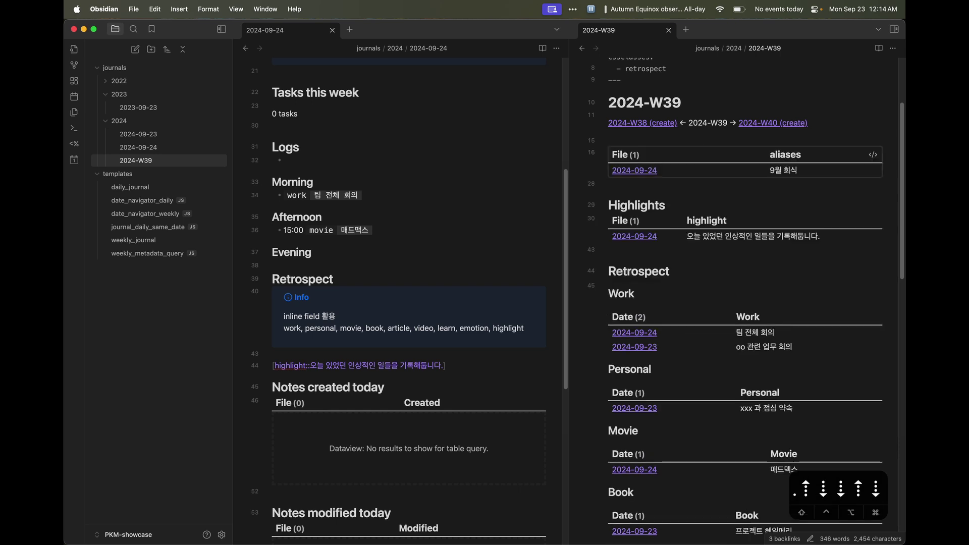
# Add "[learn::상대방에게 늘 배려하는 마음가짐이 중요함을 배웠다.]" on a new line below the highlight field in the 2024-09-24 note
pyautogui.click(704, 271)
pyautogui.scroll(-3, 704, 271)
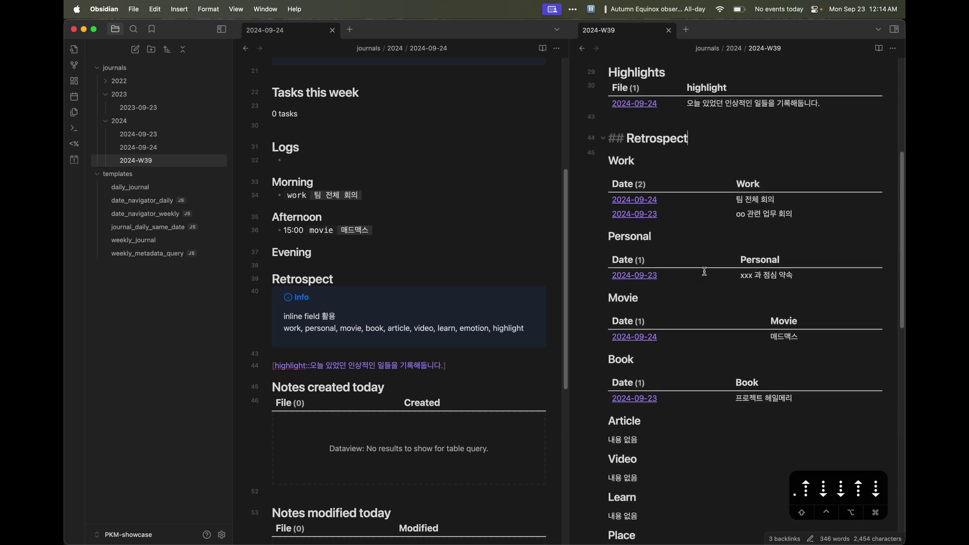
pyautogui.scroll(-1, 720, 398)
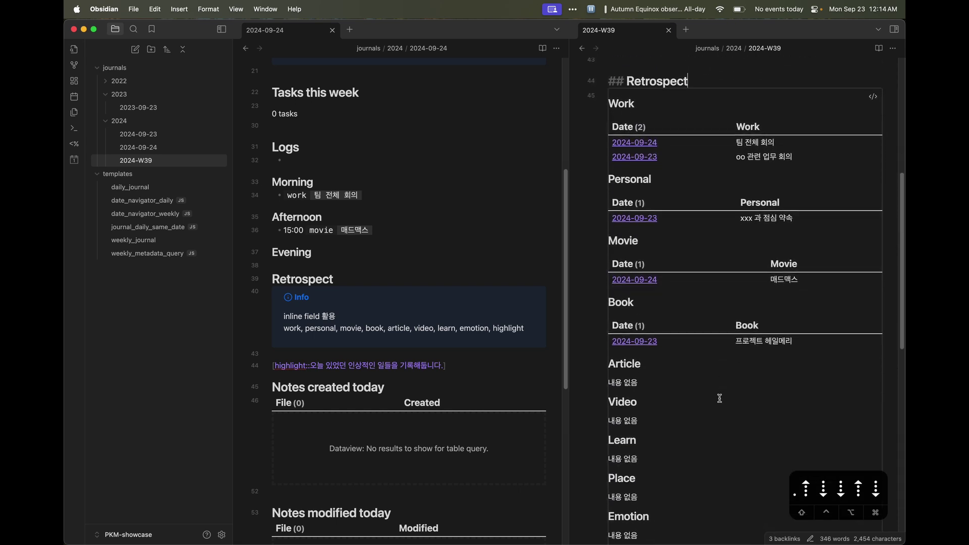
pyautogui.click(483, 367)
pyautogui.press('Return')
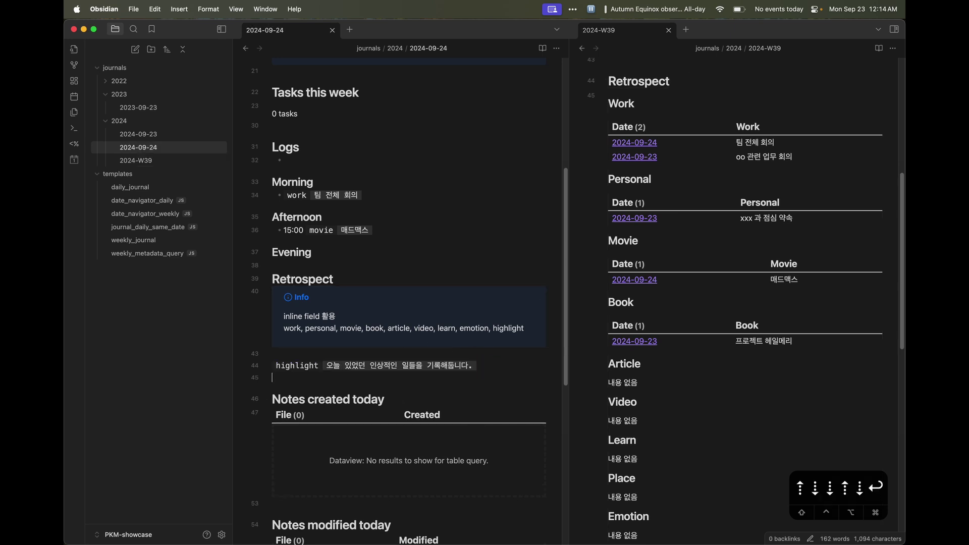
pyautogui.write('[learn::')
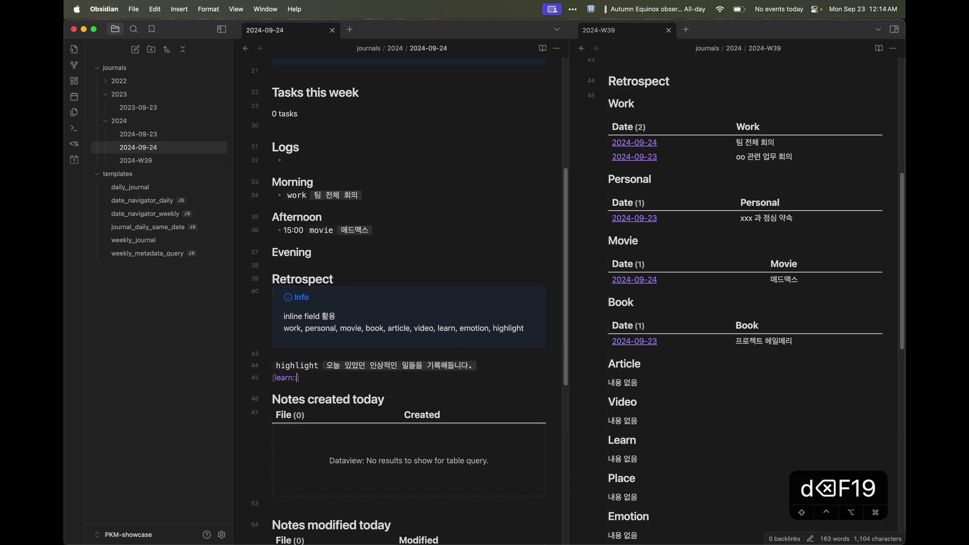
pyautogui.write('상대방에게 늘 배려하는 마음가짐이 중요')
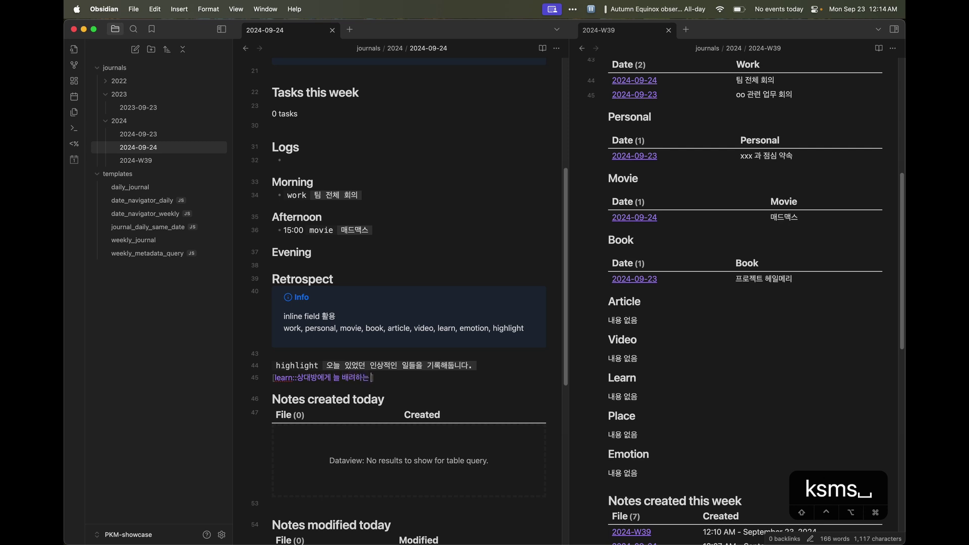
pyautogui.write('함을 배웠다.')
pyautogui.press('Right')
# Open the 2024-09-23 note and add the bullet "[learn::dataviewjs 에서 tasks 목록들을 가져오는 법]" under Retrospect
pyautogui.click(147, 135)
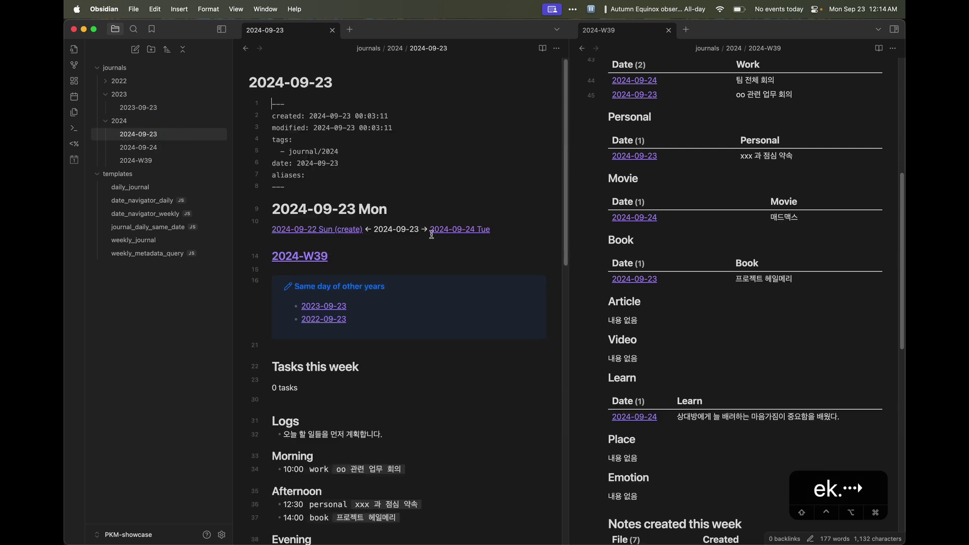
pyautogui.scroll(-4, 438, 365)
pyautogui.click(379, 388)
pyautogui.write('- d')
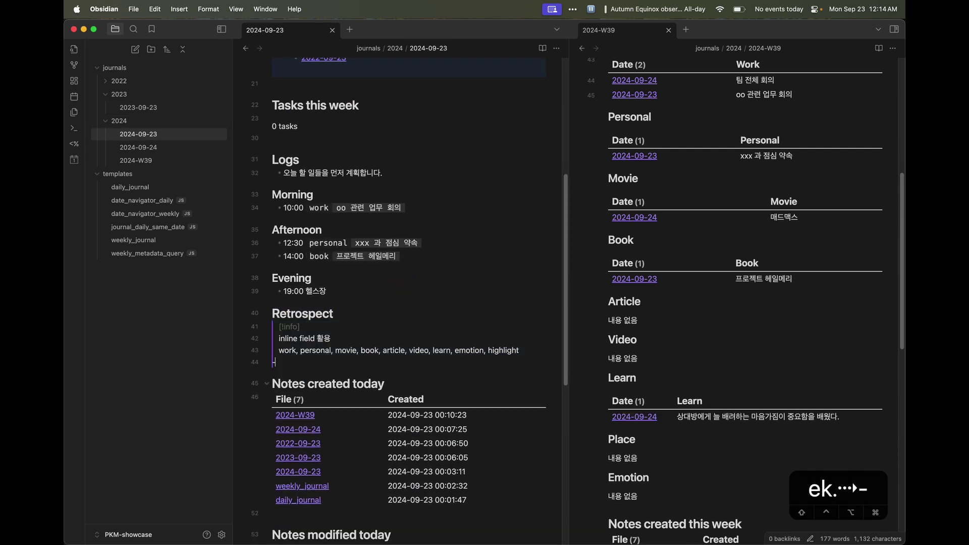
pyautogui.press('BackSpace')
pyautogui.write('[learn::data')
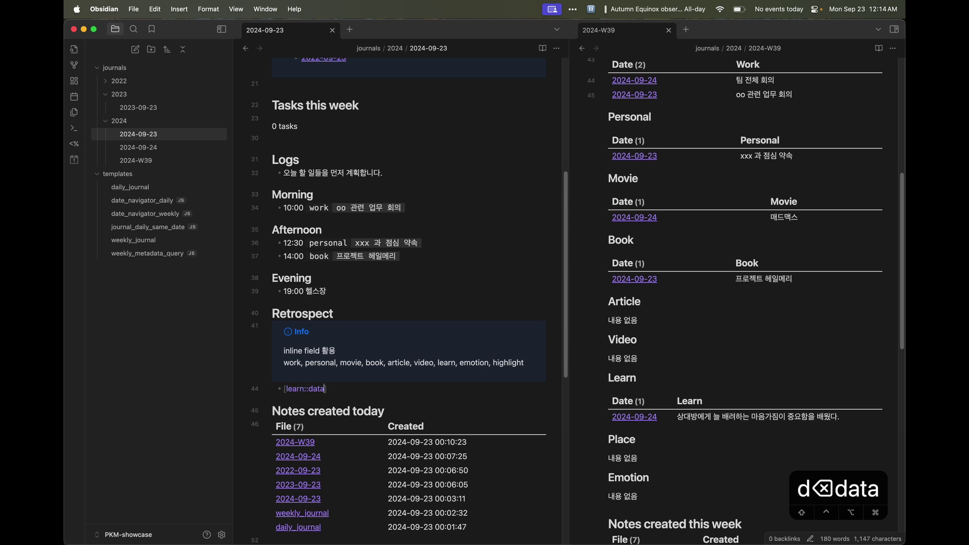
pyautogui.write('tasks')
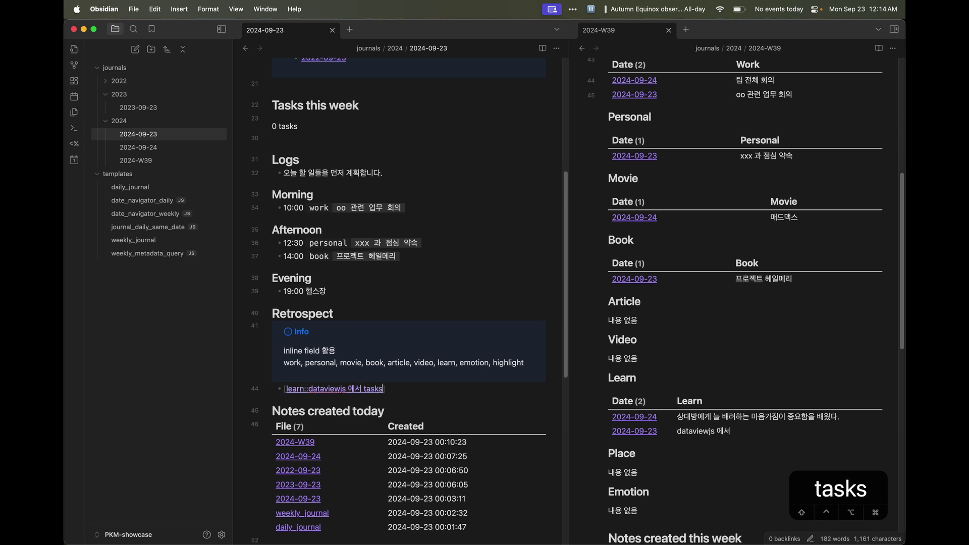
pyautogui.write(' 목록들을 가져오는 법')
# Add the bullet "[emotion:: 기록의 중요성을 알게 됐고, 시스템을 만들어서 뿌듯했다.]" below the learn bullet
pyautogui.press('Return')
pyautogui.write('[emotion:: 기록의 중요성을 깨달')
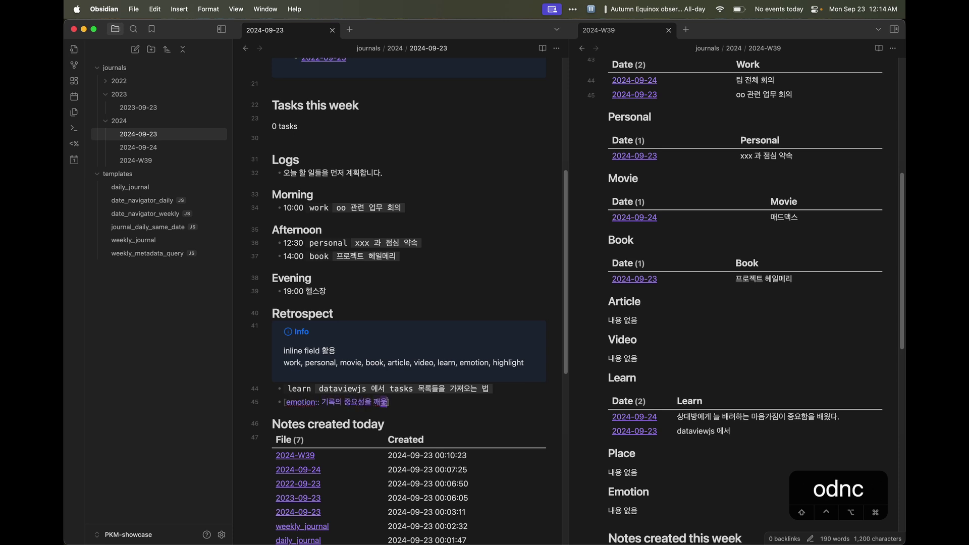
pyautogui.press('BackSpace')
pyautogui.press('BackSpace')
pyautogui.write('알게 ㄷ')
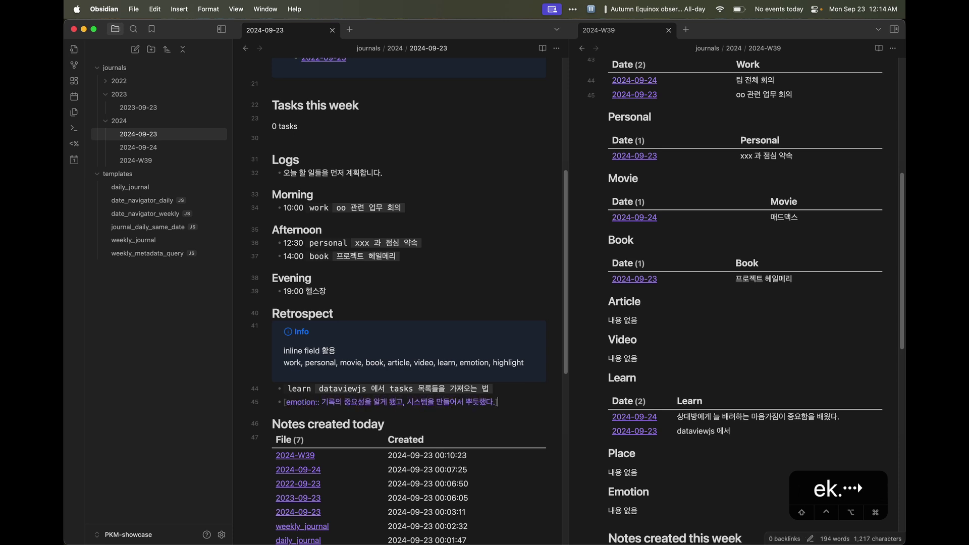
pyautogui.press('Return')
pyautogui.press('BackSpace')
pyautogui.press('BackSpace')
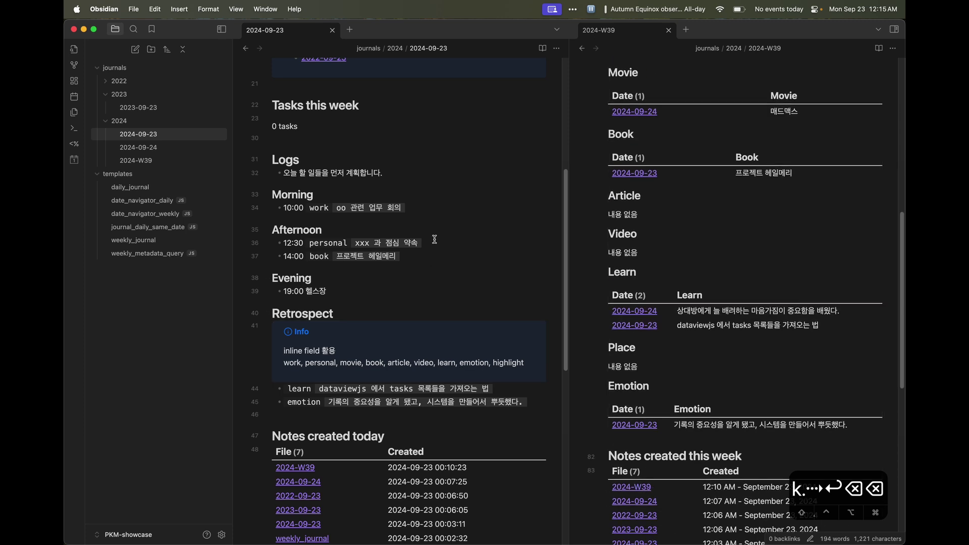
# Add the nested bullet "[place:: OOOO 식당]" below the 12:30 personal entry under Afternoon
pyautogui.click(434, 239)
pyautogui.press('Return')
pyautogui.press('Tab')
pyautogui.write('[place::')
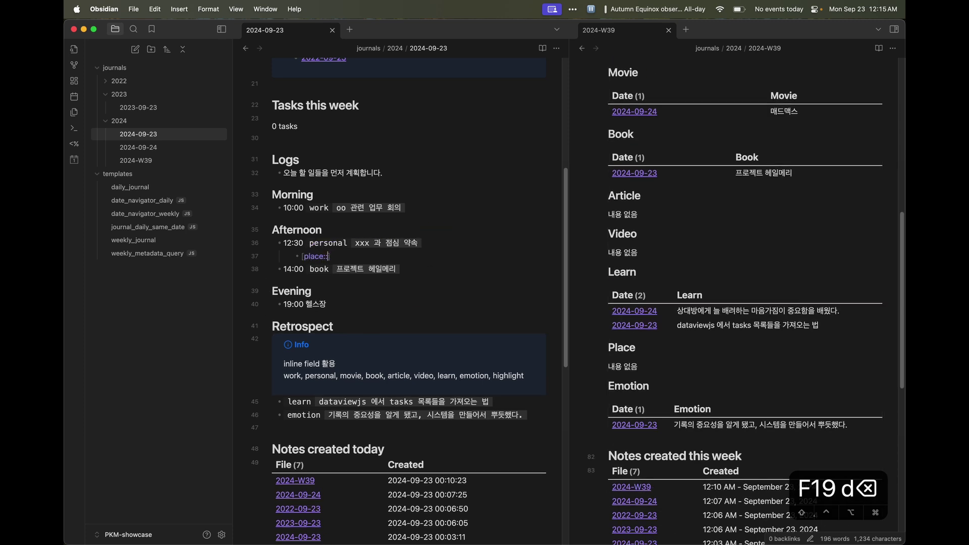
pyautogui.write(' 0000 식당')
pyautogui.press('Down')
pyautogui.press('Down')
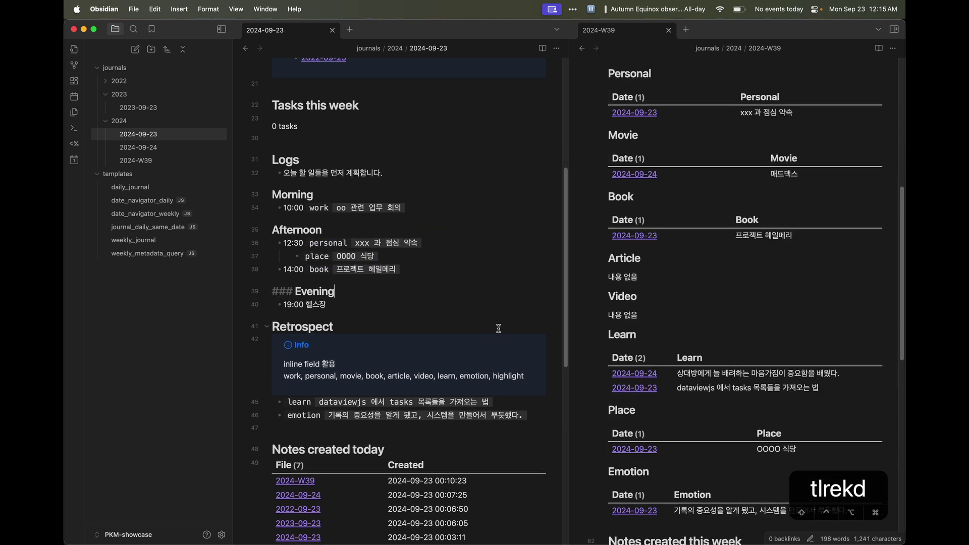
# Turn the 19:00 헬스장 bullet under Evening in the 2024-09-23 note into an unchecked task
pyautogui.click(382, 301)
pyautogui.press('cmd+l')
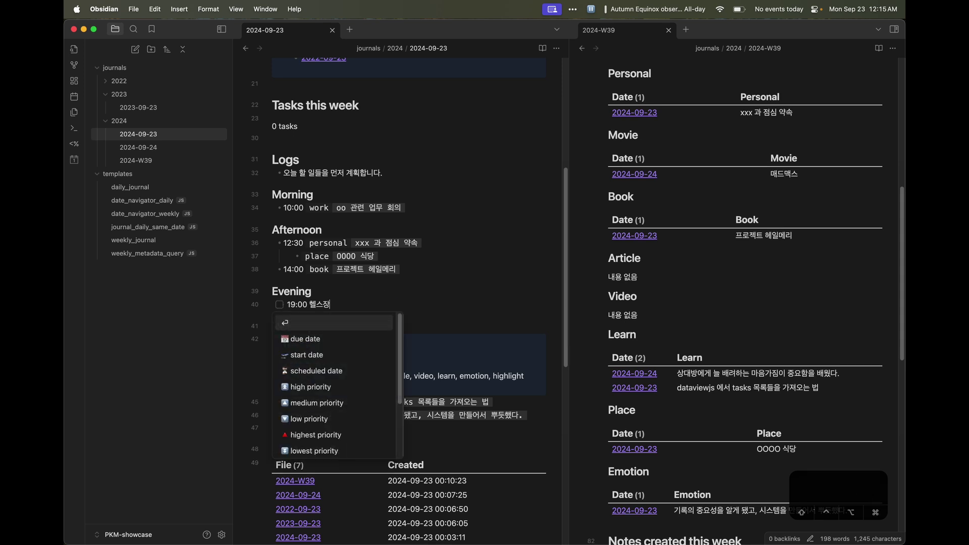
pyautogui.press('Escape')
# Wrap 헬스장 in the 19:00 Evening task as the inline field "[personal:: 헬스장]"
pyautogui.hotkey('shift', 'alt', 'Left')
pyautogui.write('[')
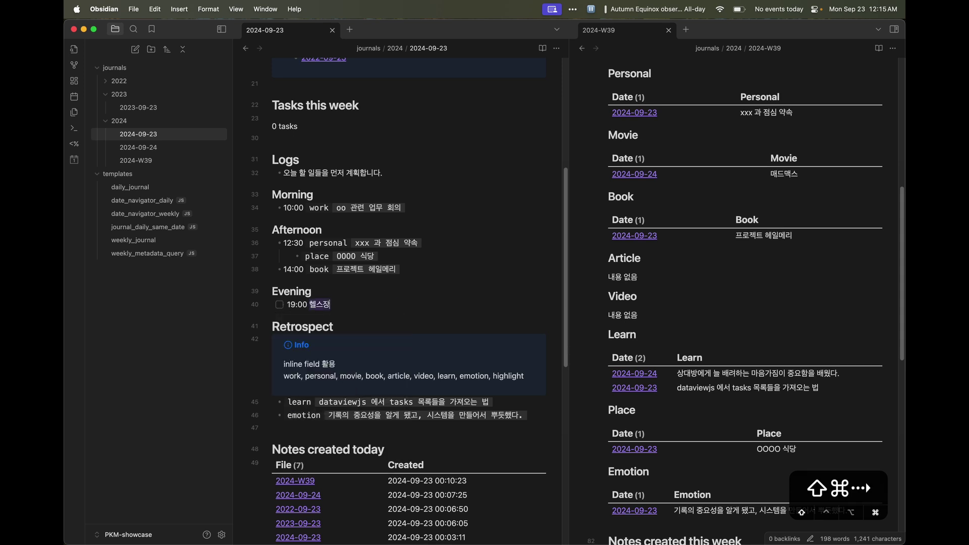
pyautogui.press('Left')
pyautogui.write('personal:')
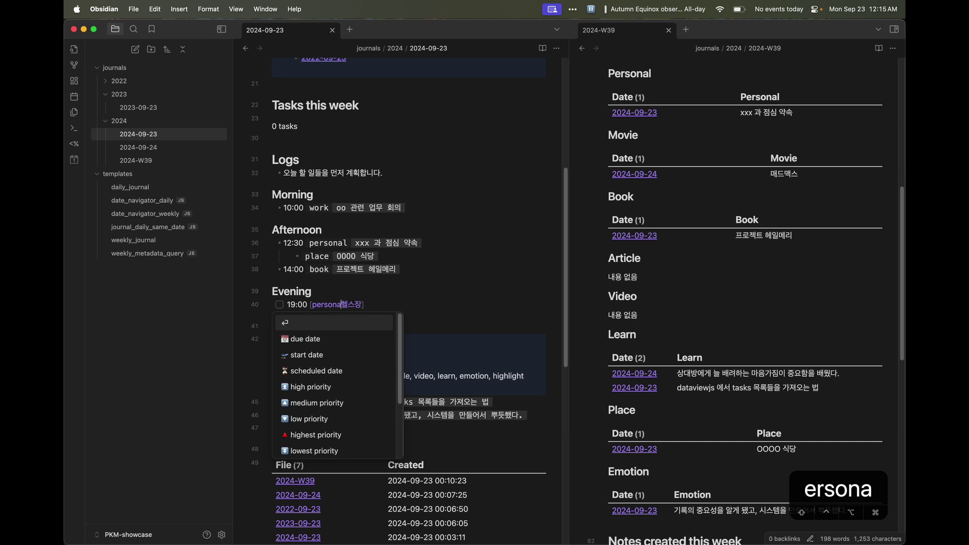
pyautogui.write(':')
pyautogui.press('Right')
pyautogui.press('Right')
pyautogui.press('Right')
pyautogui.press('Right')
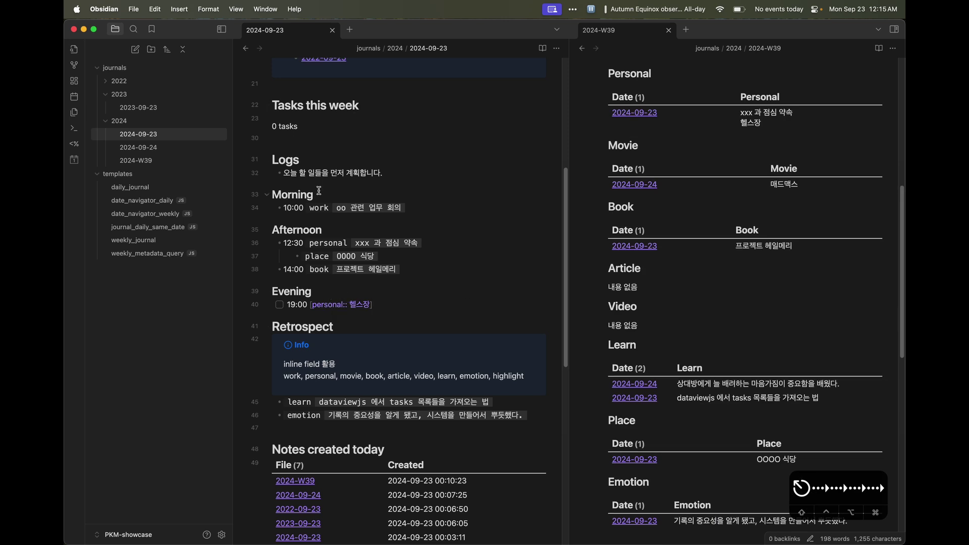
# Compare the work and personal fields in the 2024-09-23 note with the Retrospect tables in the 2024-W39 note
pyautogui.click(324, 204)
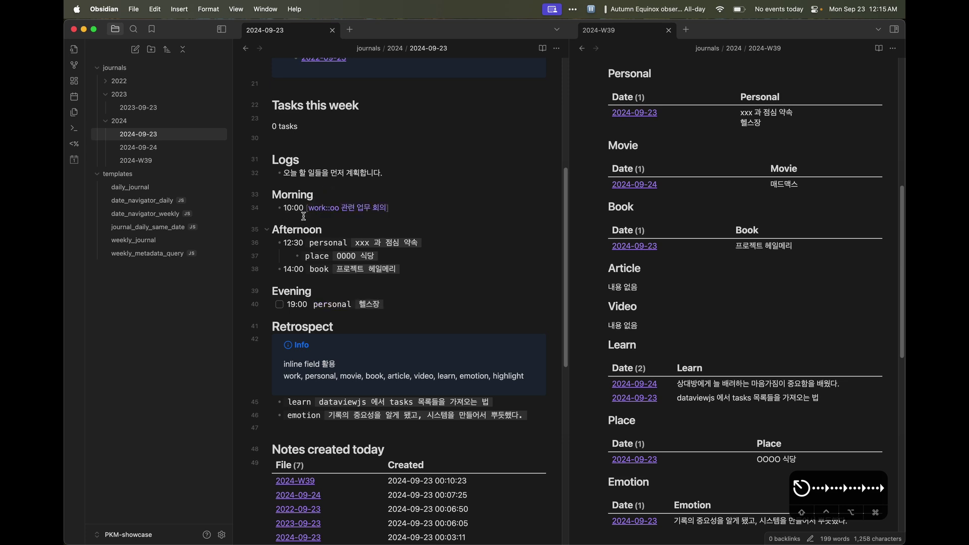
pyautogui.click(306, 301)
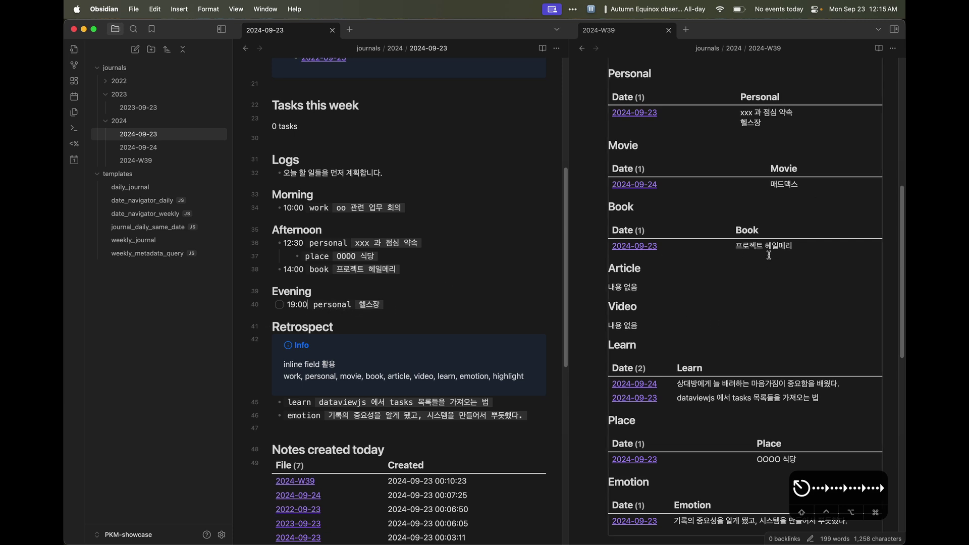
pyautogui.scroll(8, 769, 255)
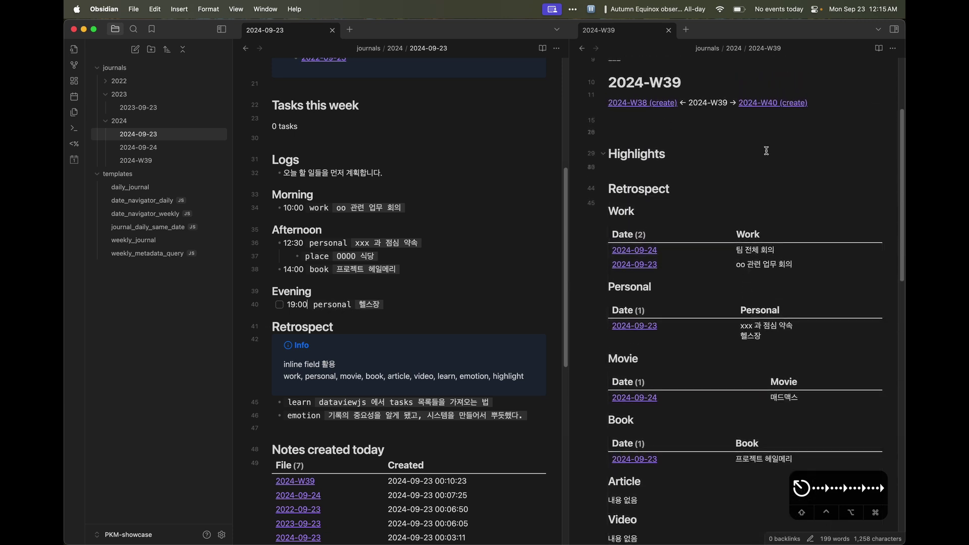
pyautogui.scroll(-1, 810, 174)
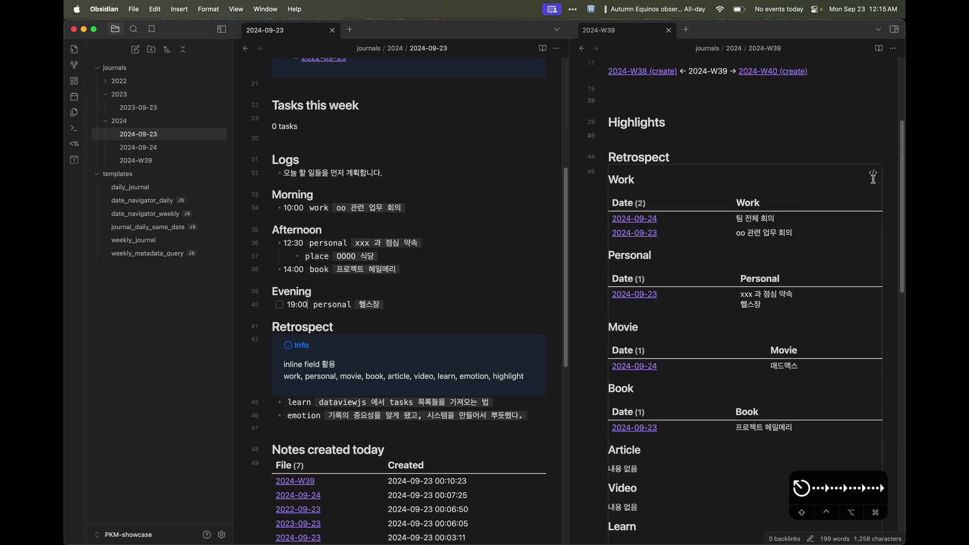
pyautogui.scroll(-2, 795, 288)
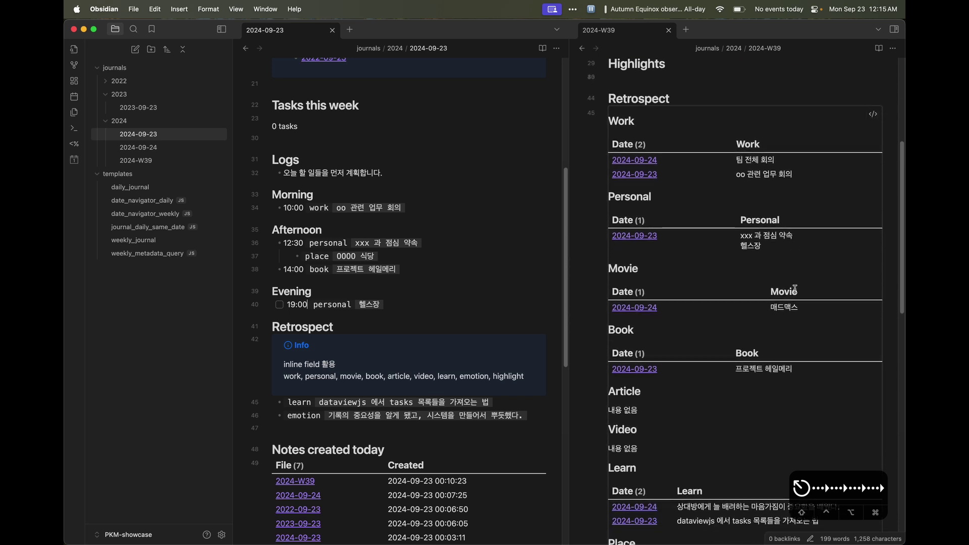
pyautogui.click(450, 308)
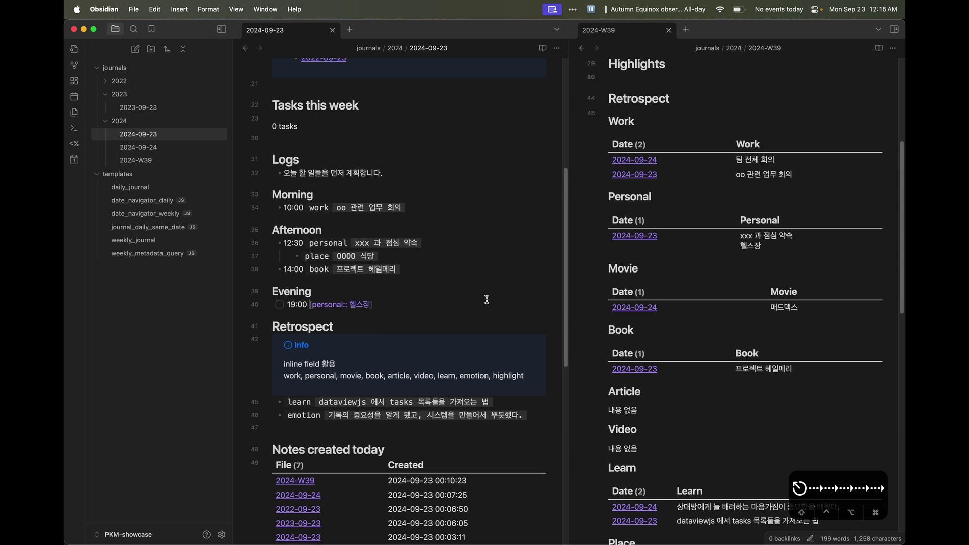